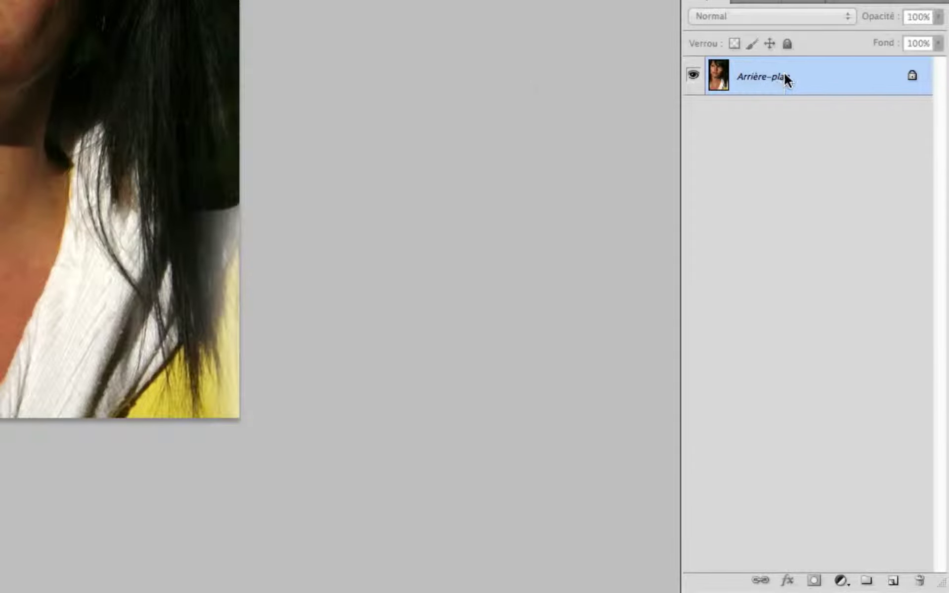
- Duplicate the Arrière-plan layer so that the retouching is done on a copy
right_click(785, 76)
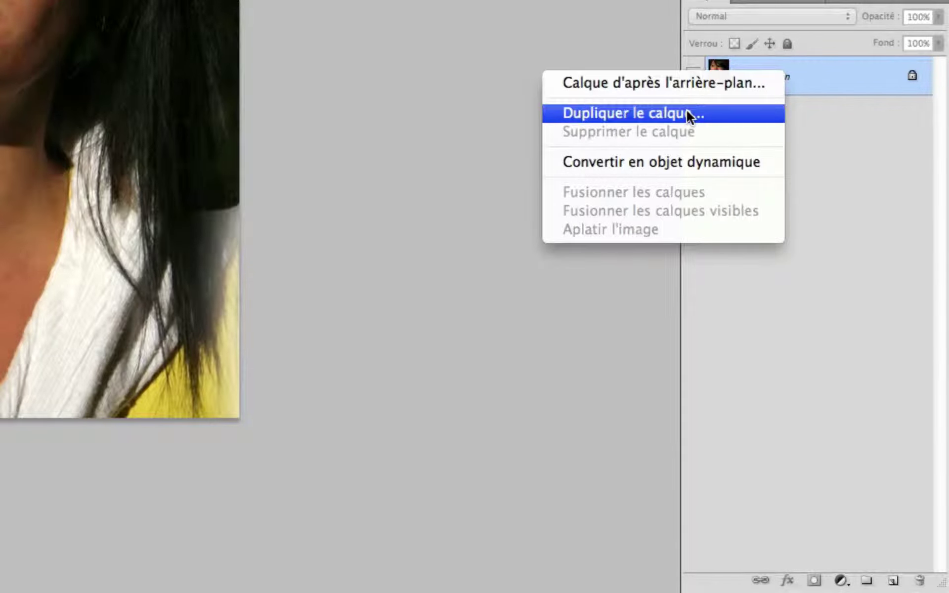
click(816, 85)
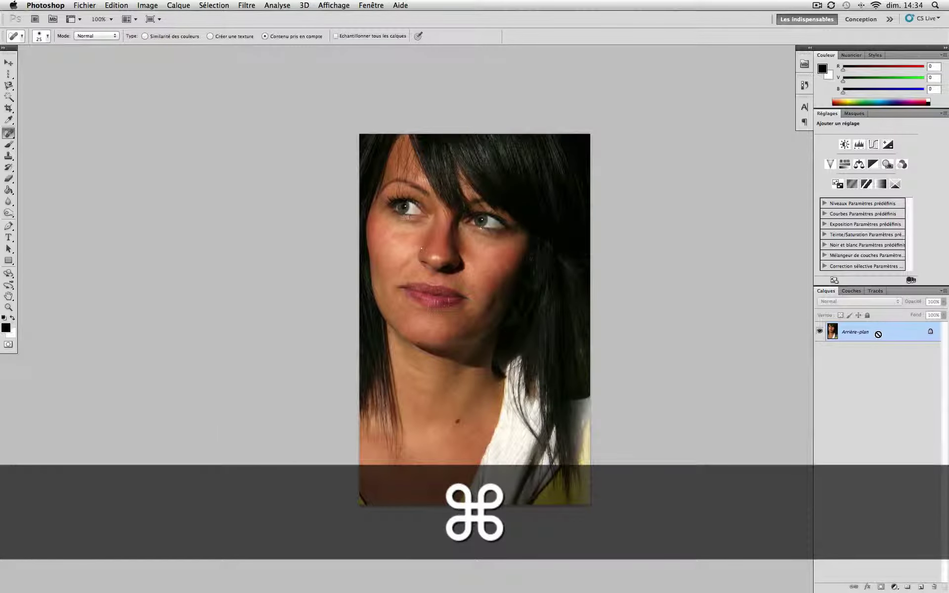
key(super+j)
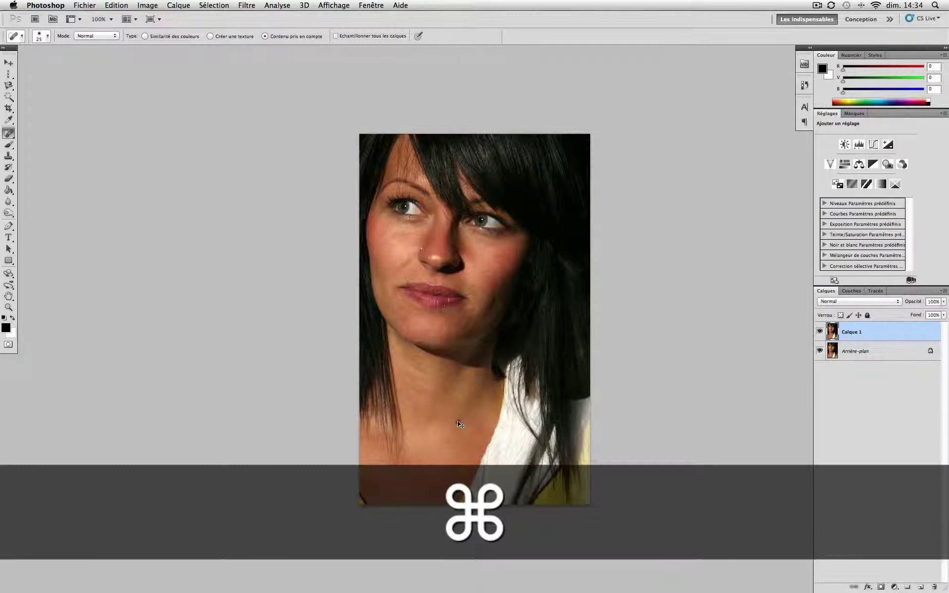
- Remove the dark mole at the base of the neck using the Correcteur localisé tool with a 17 px brush
key(super+space)
click(458, 424)
click(459, 423)
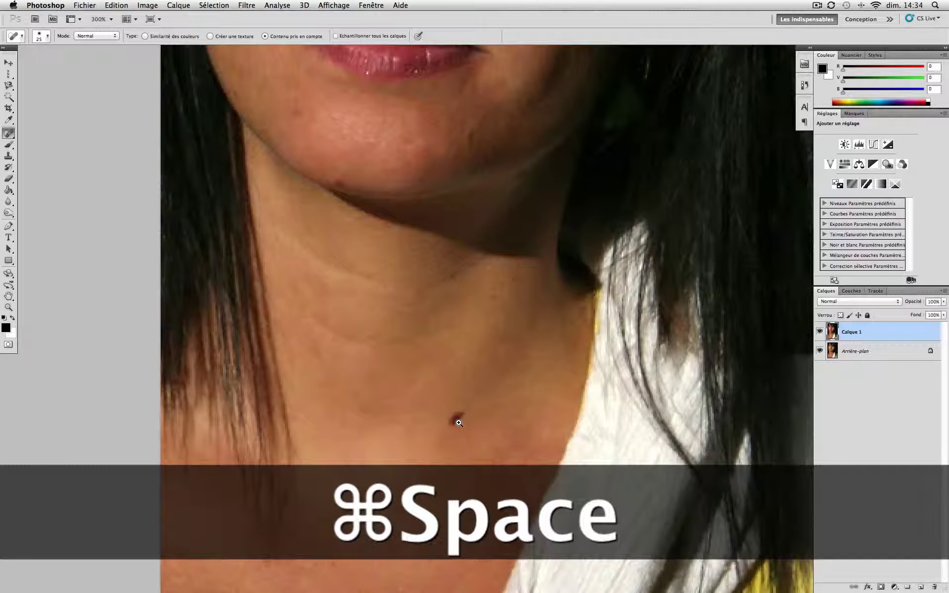
click(458, 423)
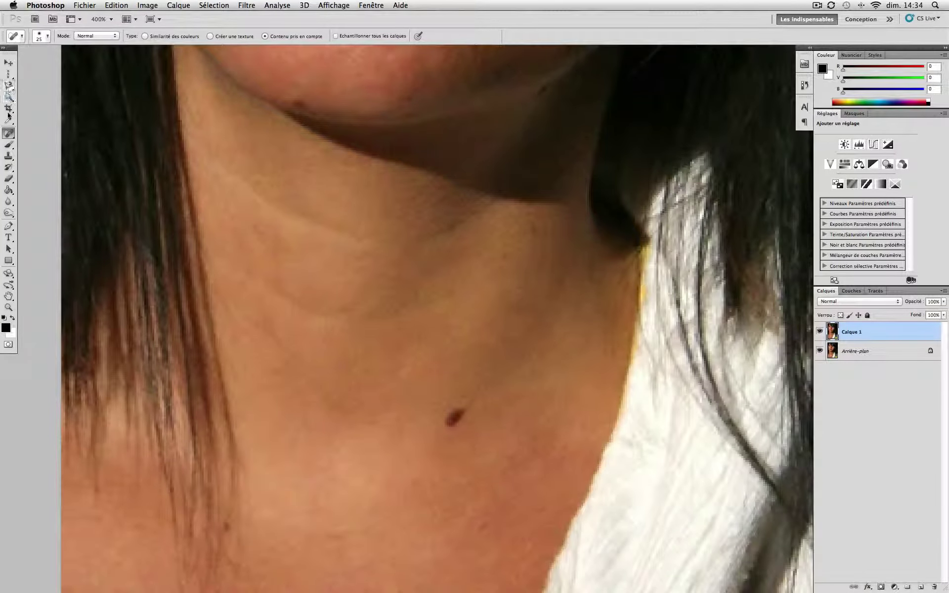
click(9, 133)
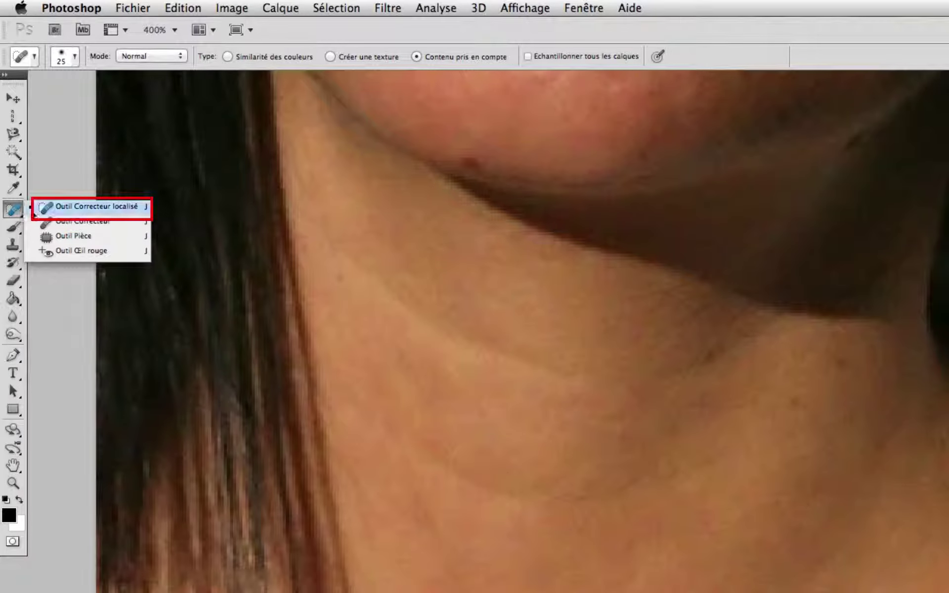
click(55, 207)
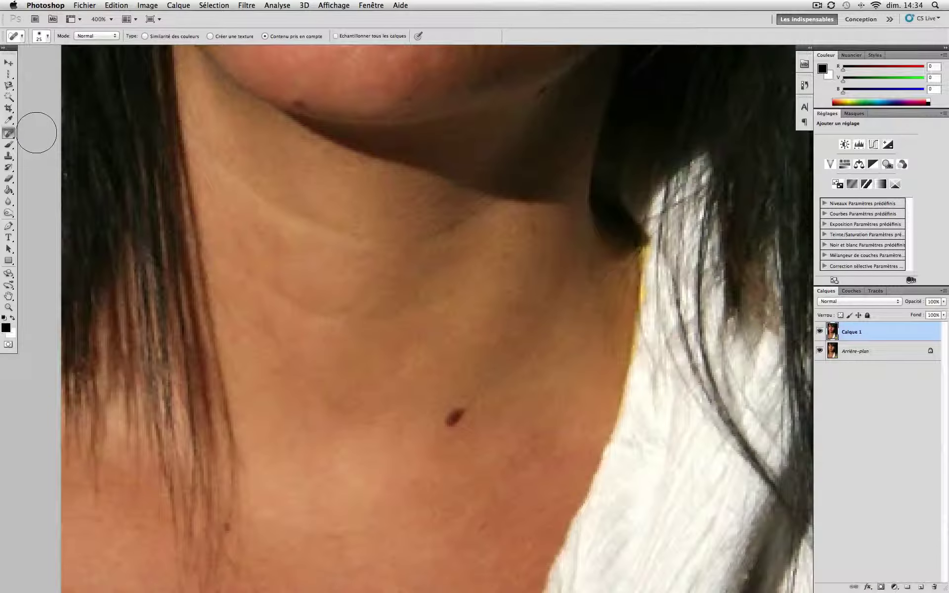
right_click(505, 405)
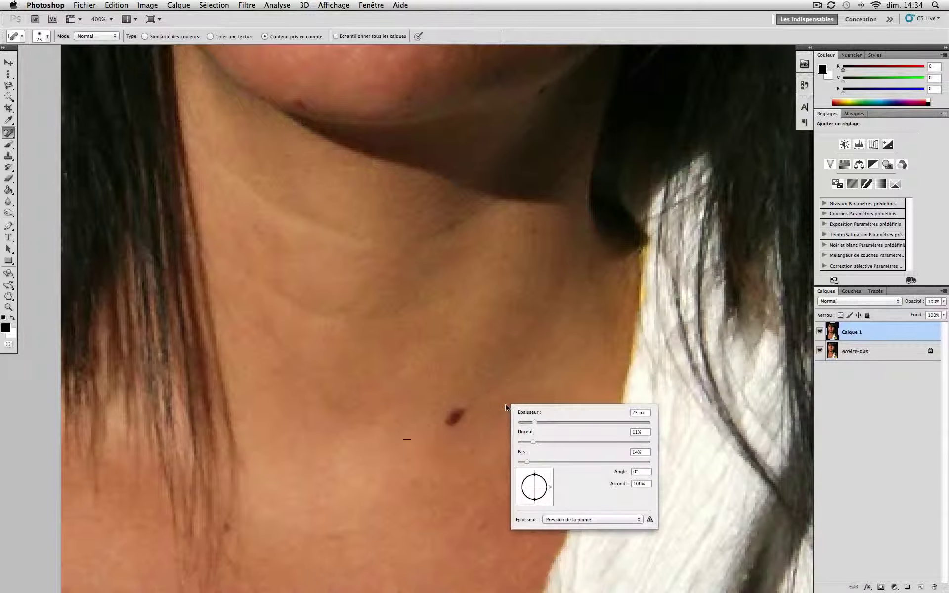
mouse_move(534, 421)
mouse_down()
mouse_move(581, 417)
mouse_move(530, 421)
mouse_up()
drag(459, 418, 446, 419)
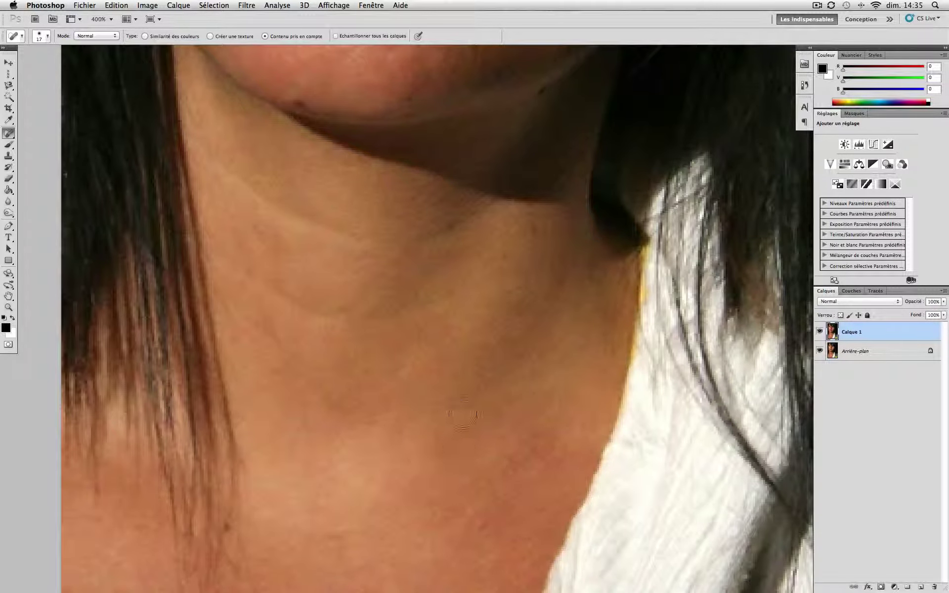
- Reduce the healing brush to 11 px and remove the spots under the jawline and on the chin
alt+super+click(465, 416)
alt+super+click(455, 417)
super+click(375, 253)
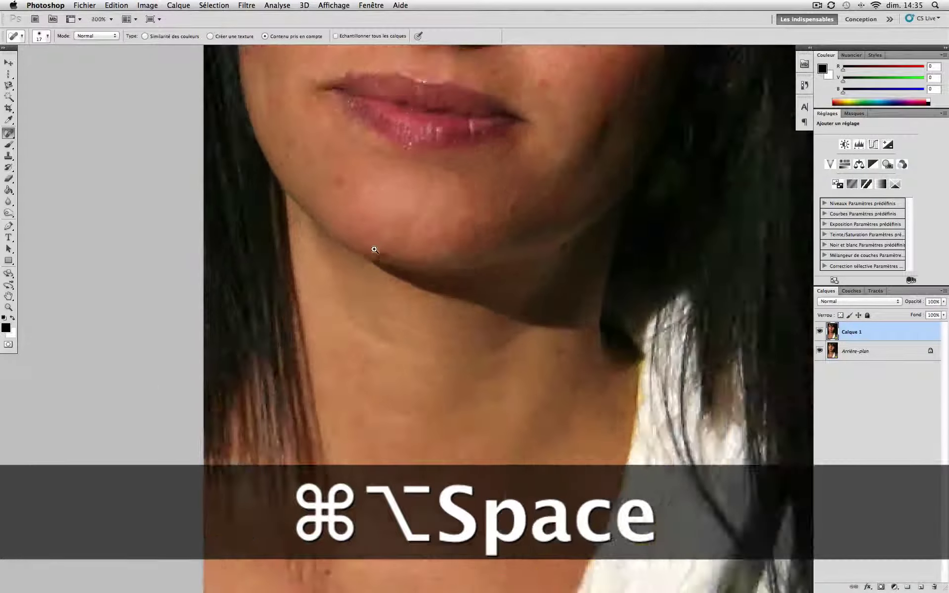
super+click(376, 254)
super+click(376, 254)
right_click(387, 259)
drag(417, 275, 414, 276)
click(387, 260)
scroll(387, 260, up, 5)
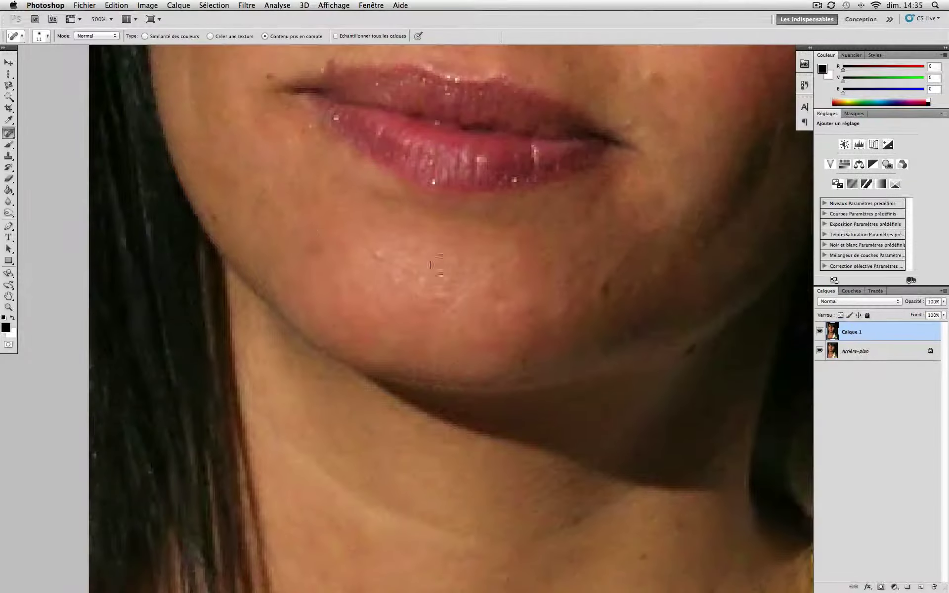
click(314, 248)
- Try to heal the dark spot at the edge of the jaw beside the hair, and erase that retouch with the Eraser
scroll(214, 218, up, 3)
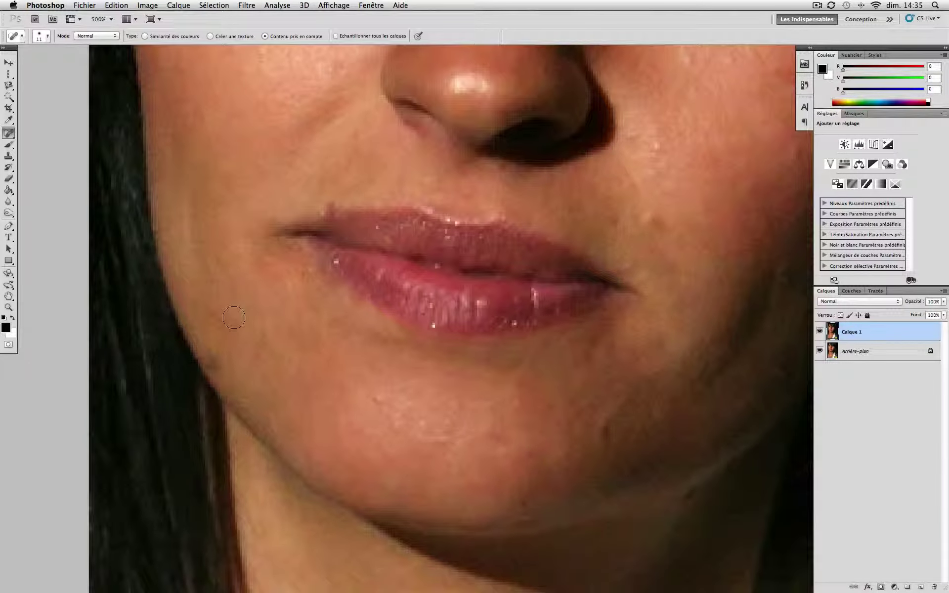
click(217, 365)
click(8, 178)
right_click(292, 387)
drag(317, 405, 290, 404)
click(212, 373)
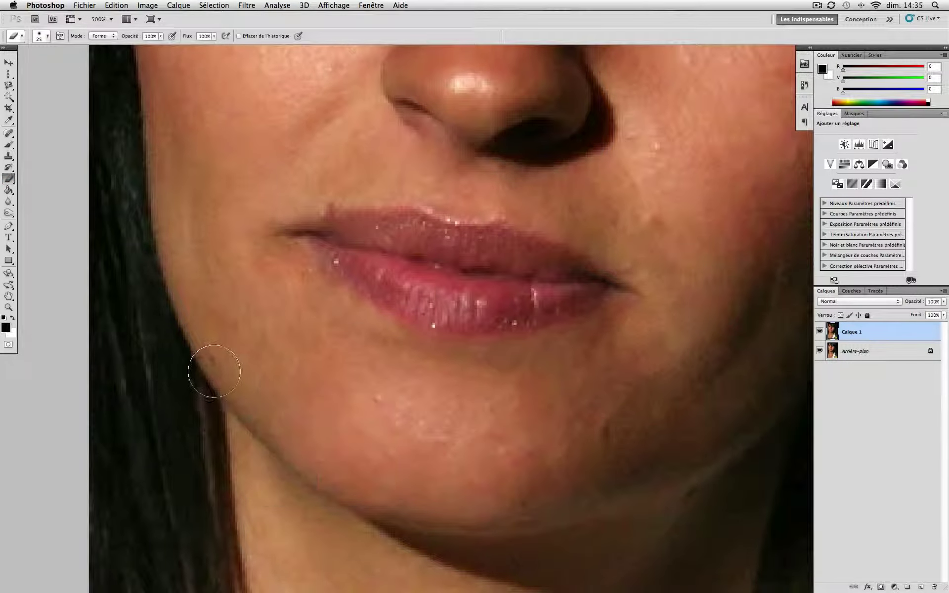
- Remove the nose stud and the small skin spots on the cheek using the Correcteur localisé tool at 11 px
click(9, 133)
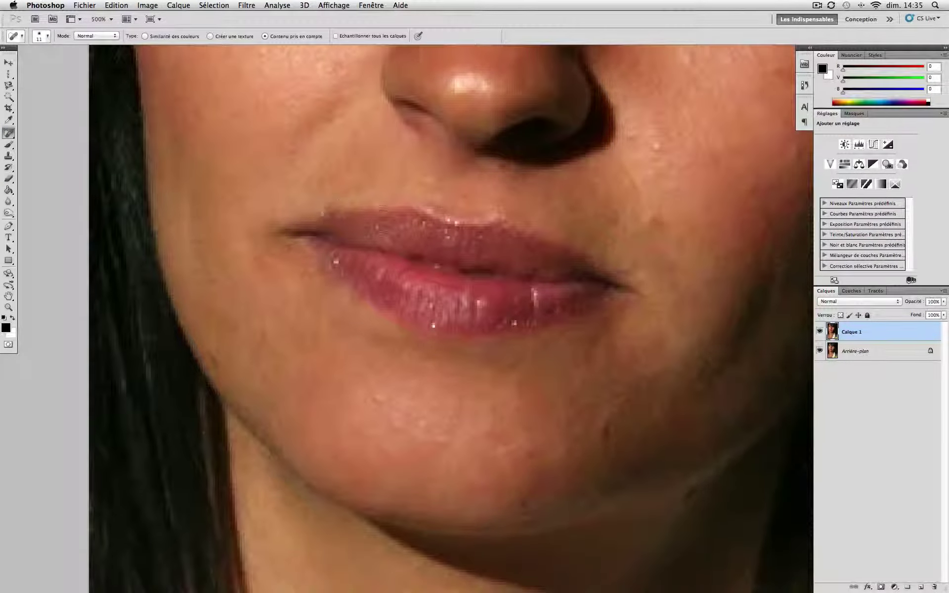
scroll(334, 206, up, 1)
scroll(596, 465, up, 5)
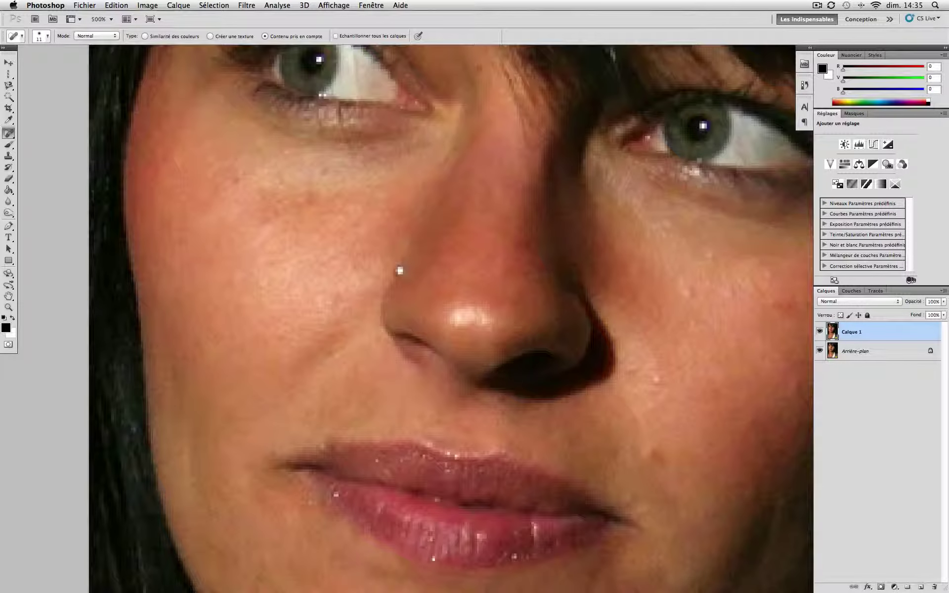
scroll(435, 310, up, 1)
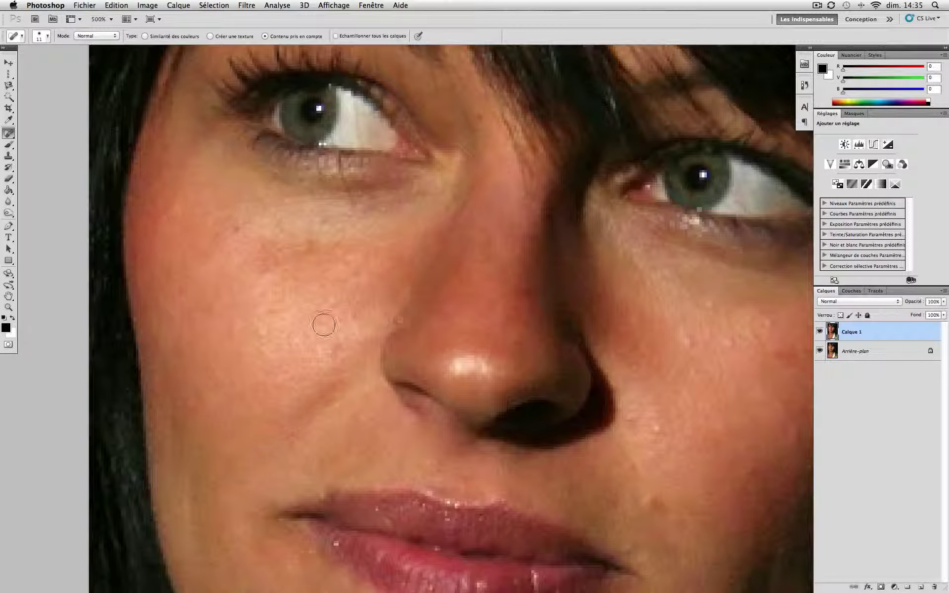
scroll(323, 322, up, 4)
scroll(278, 286, down, 1)
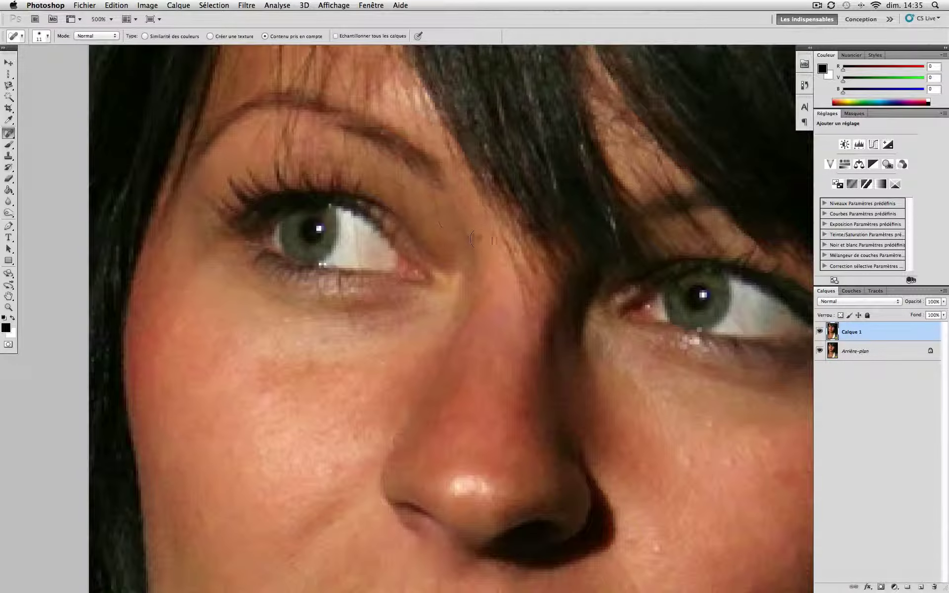
- Inspect the neck and chest, and compare the whole portrait before and after by toggling the visibility of Calque 1
scroll(281, 297, down, 10)
scroll(289, 311, right, 8)
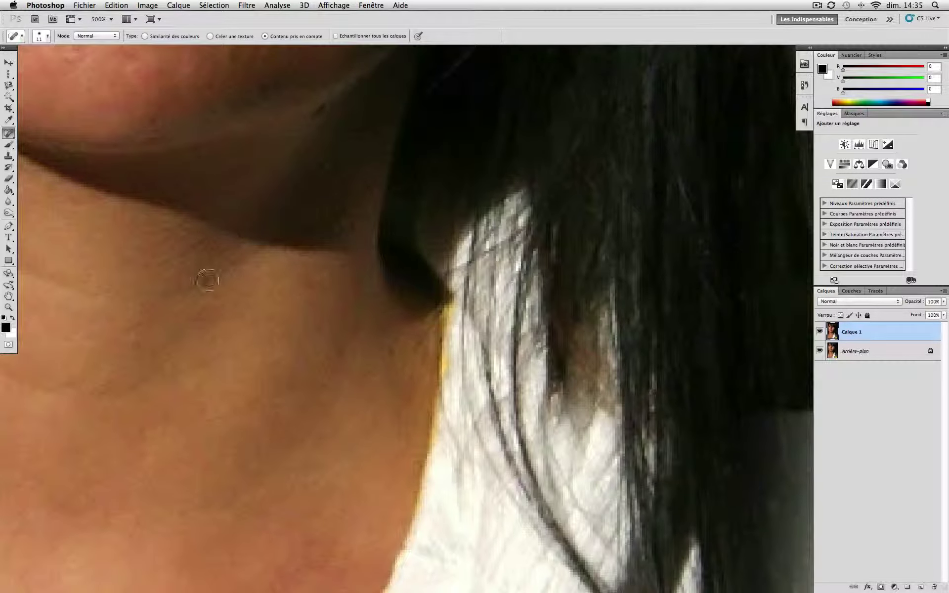
scroll(208, 277, down, 10)
scroll(263, 318, up, 5)
key(super+alt+space)
alt+super+click(123, 201)
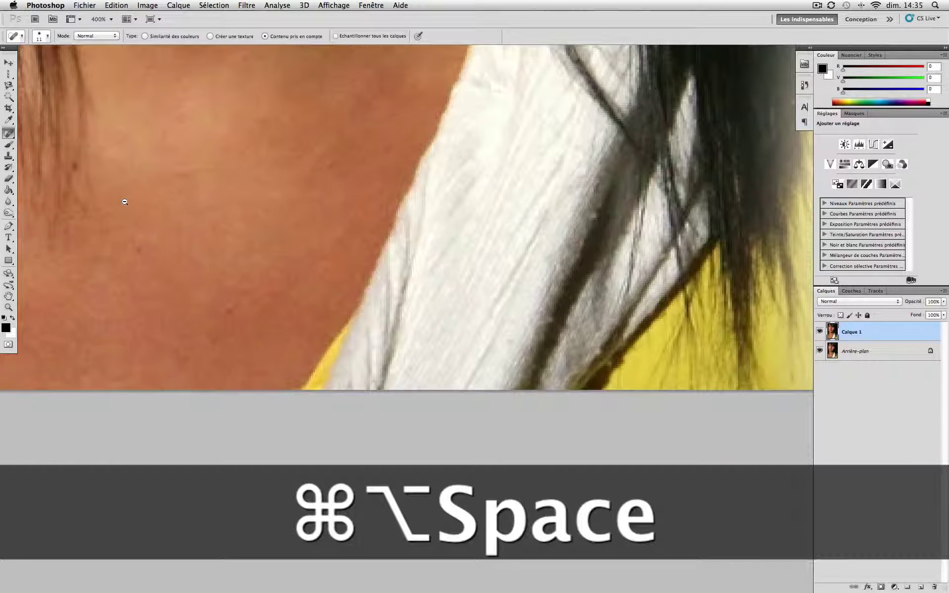
alt+super+click(123, 201)
alt+super+click(124, 201)
alt+super+click(125, 201)
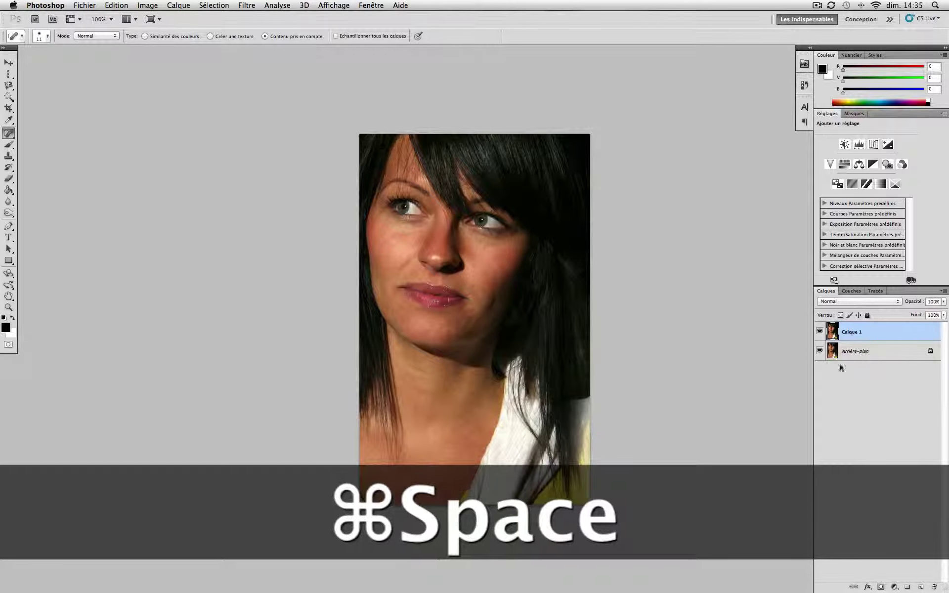
click(820, 333)
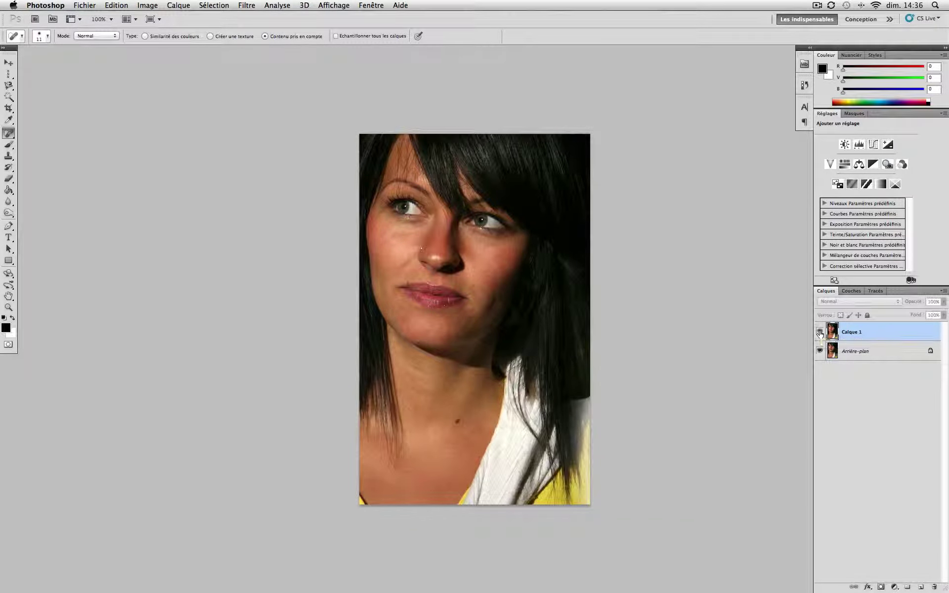
click(819, 332)
click(819, 332)
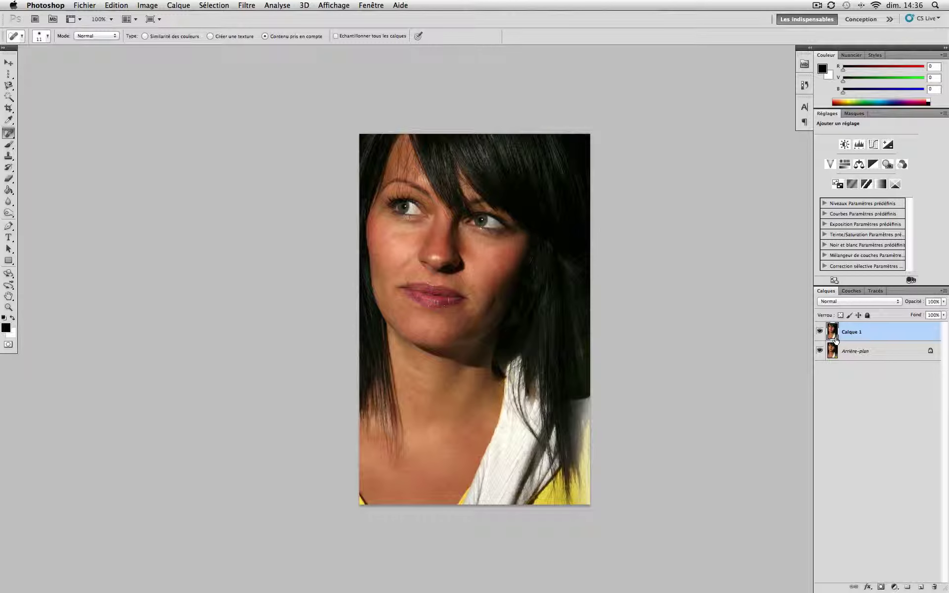
- Duplicate the retouched layer Calque 1 and add a Luminosité/Contraste adjustment layer with brightness 24 and contrast -8
key(super)
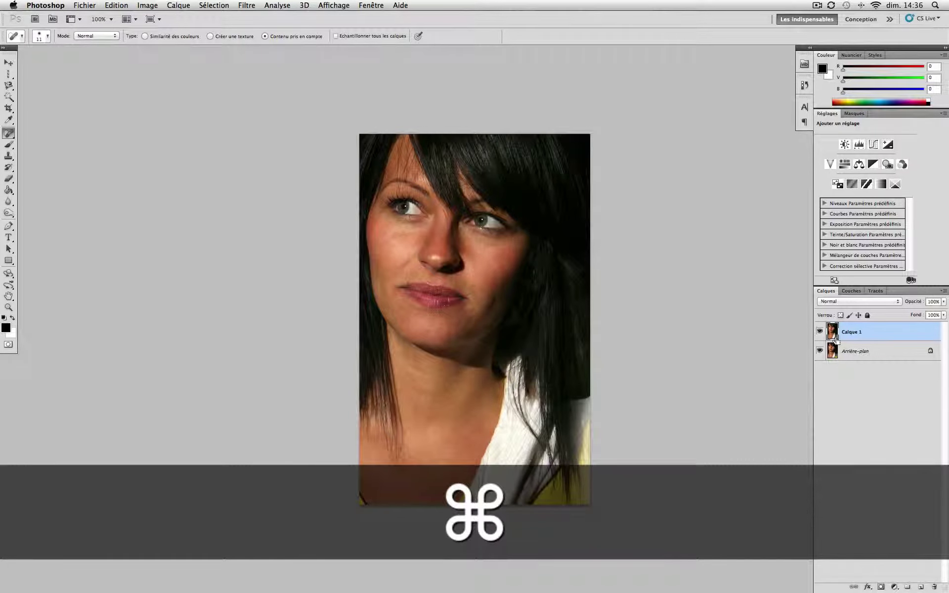
key(super+j)
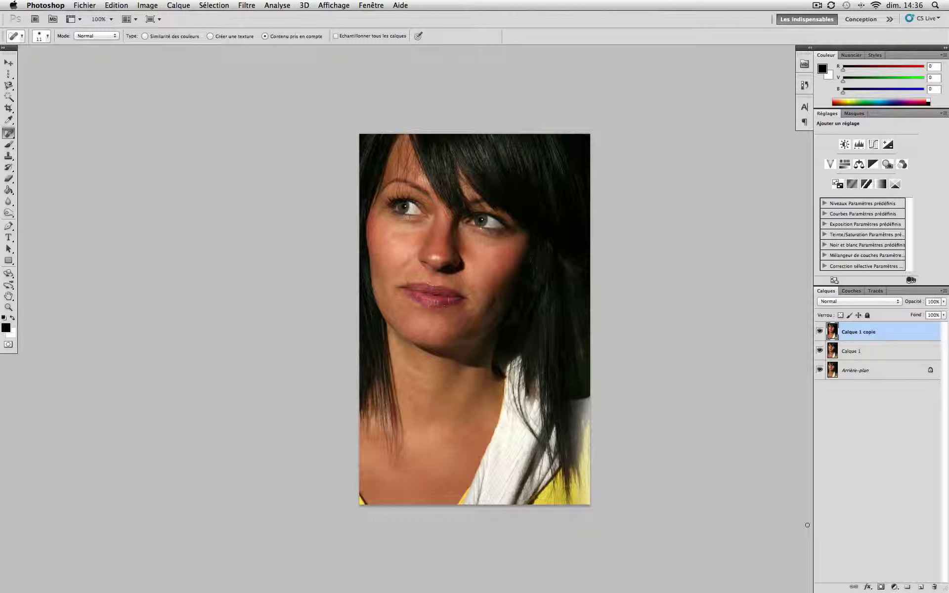
click(894, 586)
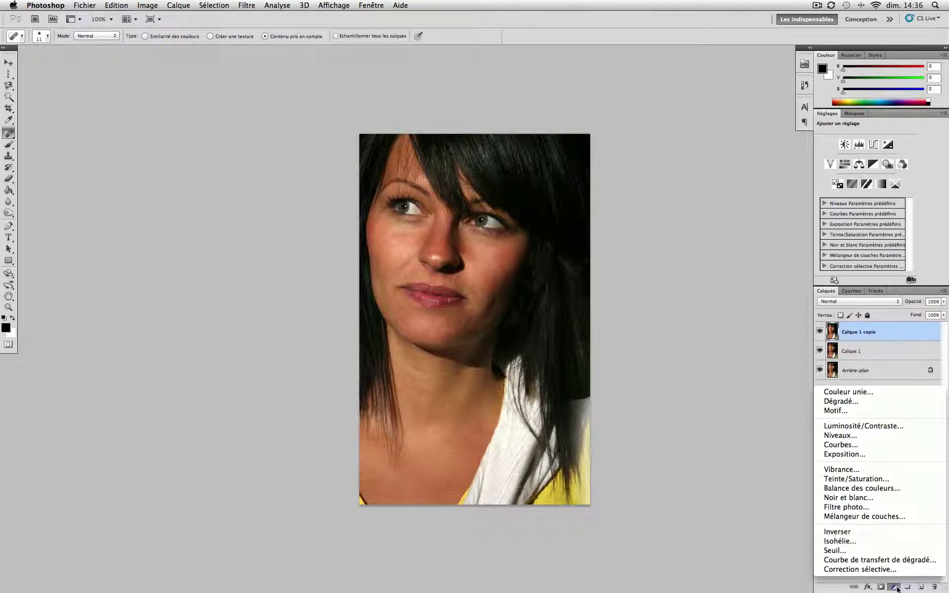
click(859, 426)
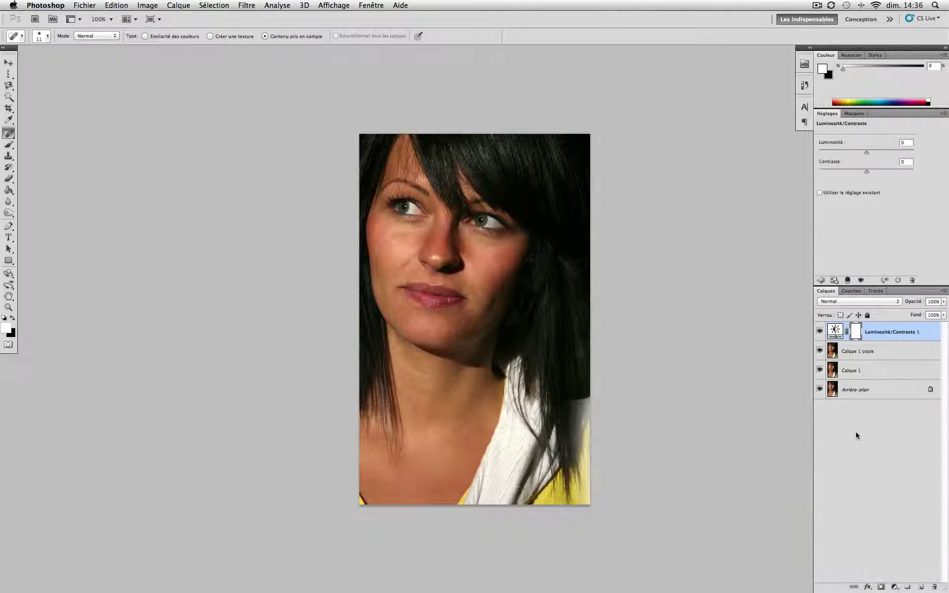
mouse_move(865, 155)
mouse_down()
mouse_move(884, 154)
mouse_move(874, 153)
mouse_up()
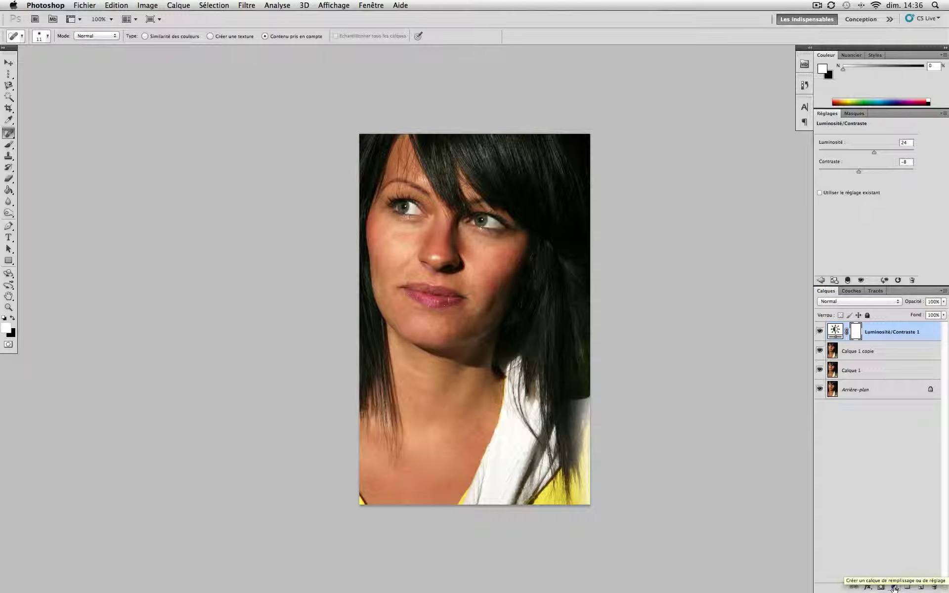
- Add a Niveaux adjustment layer with the midtone input at 1,11 and the white input level at 227
click(894, 587)
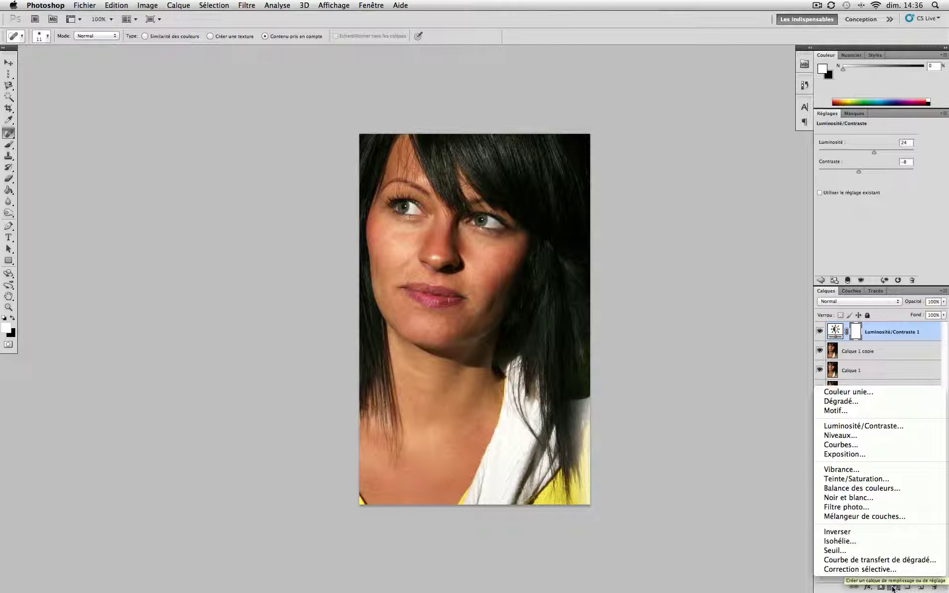
click(893, 435)
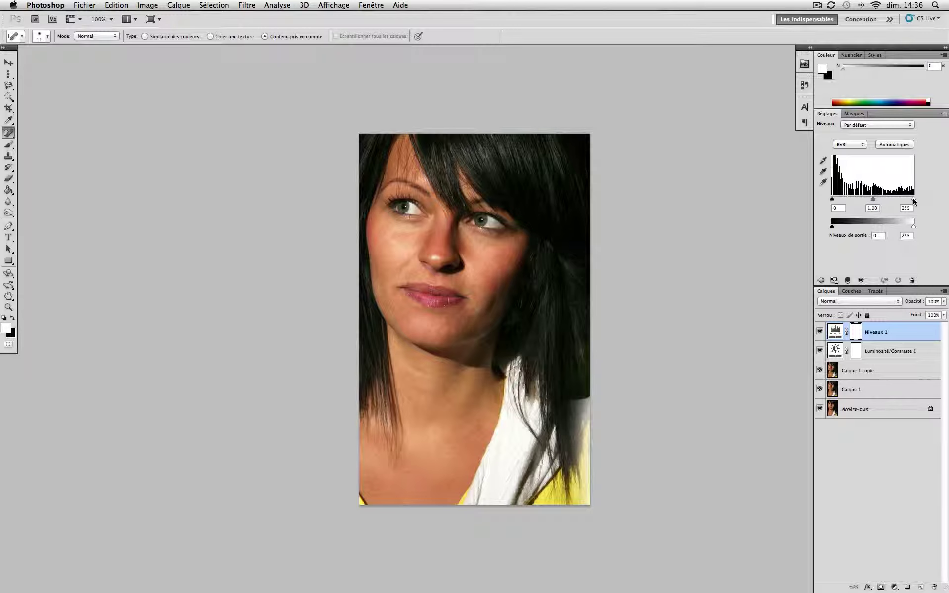
drag(914, 200, 860, 202)
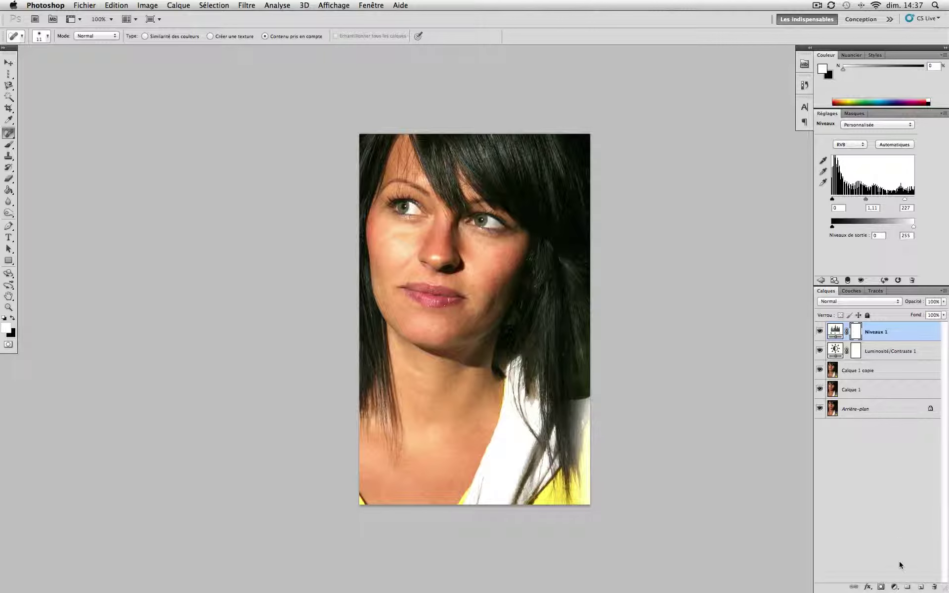
- Add a Teinte/Saturation adjustment layer with the hue set to 3
click(895, 586)
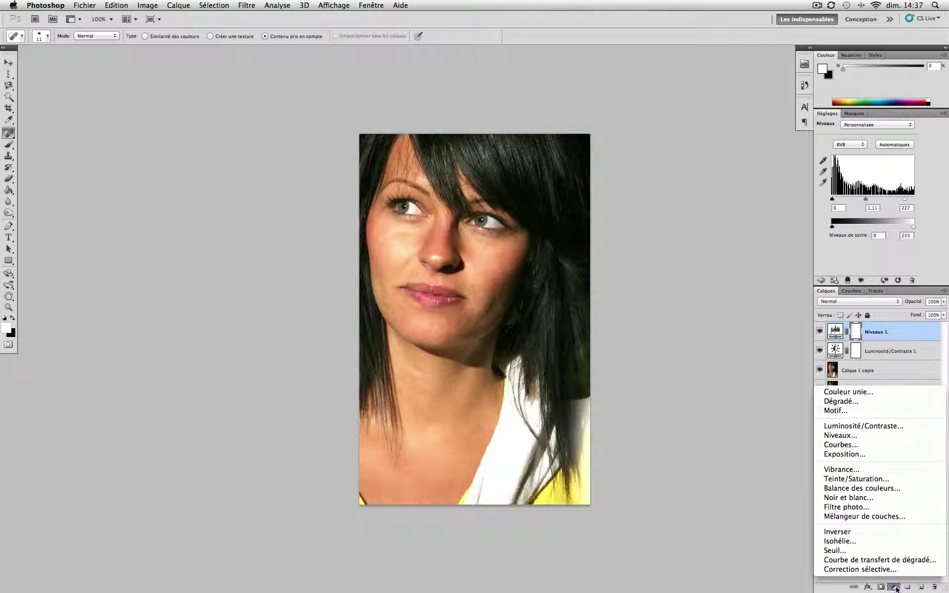
click(856, 478)
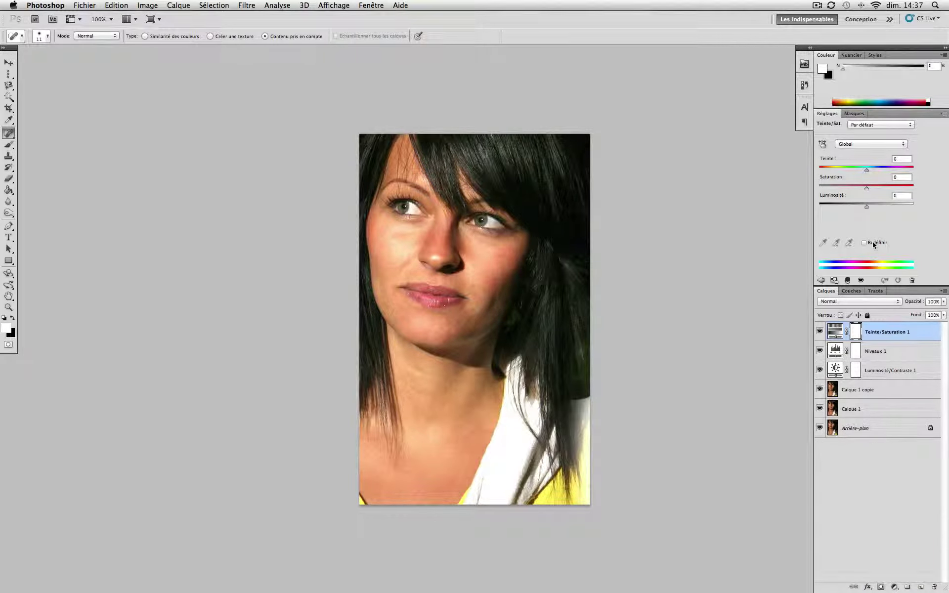
click(899, 158)
drag(881, 161, 882, 161)
- Add a Filtre photo adjustment layer using the Sépia filter with the density set to 50%
click(898, 588)
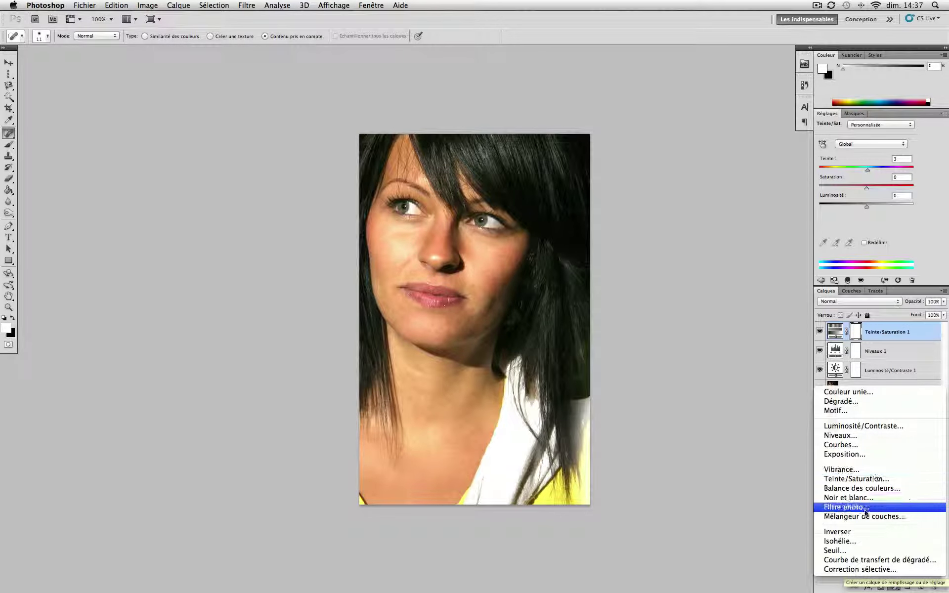
click(846, 506)
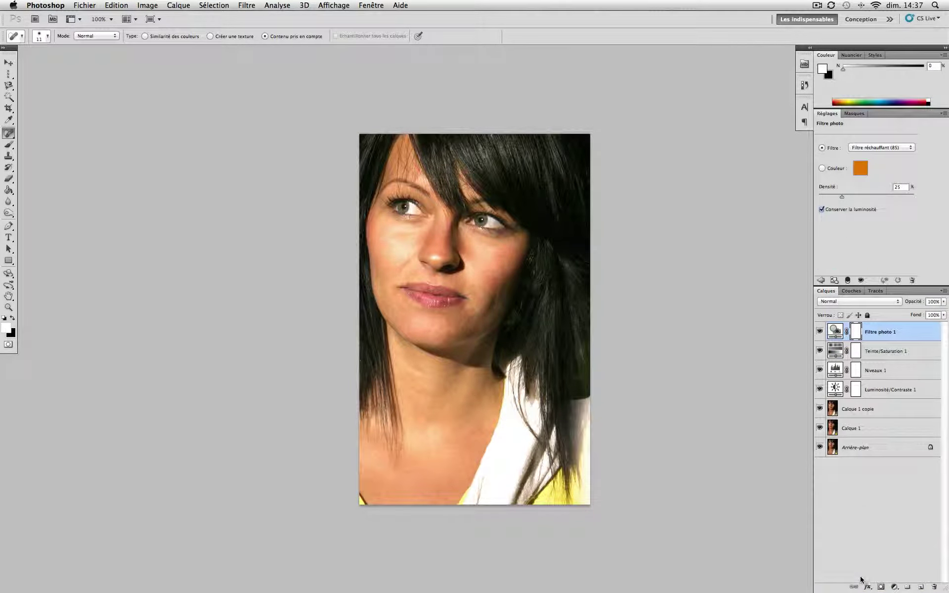
click(862, 148)
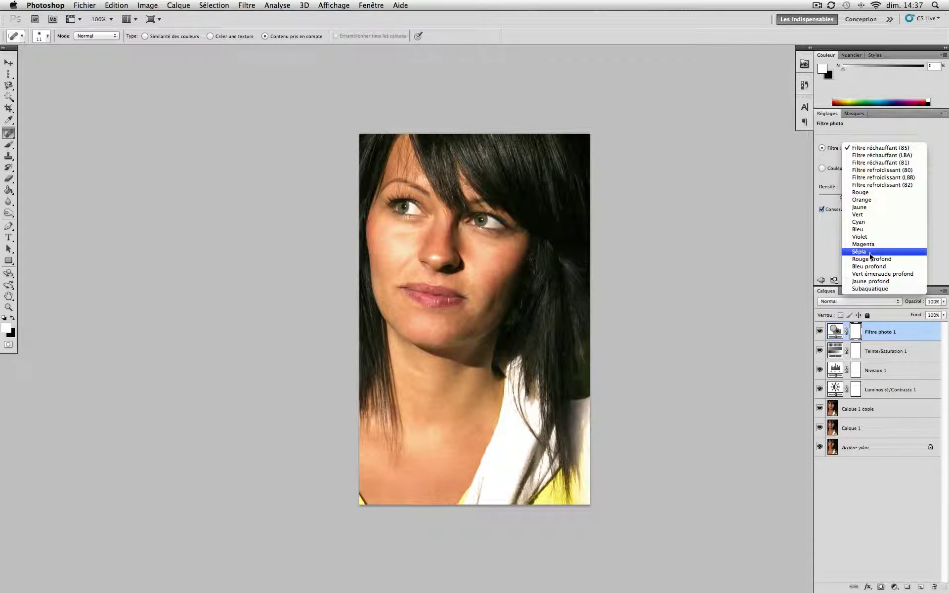
click(885, 251)
double_click(897, 186)
text(50)
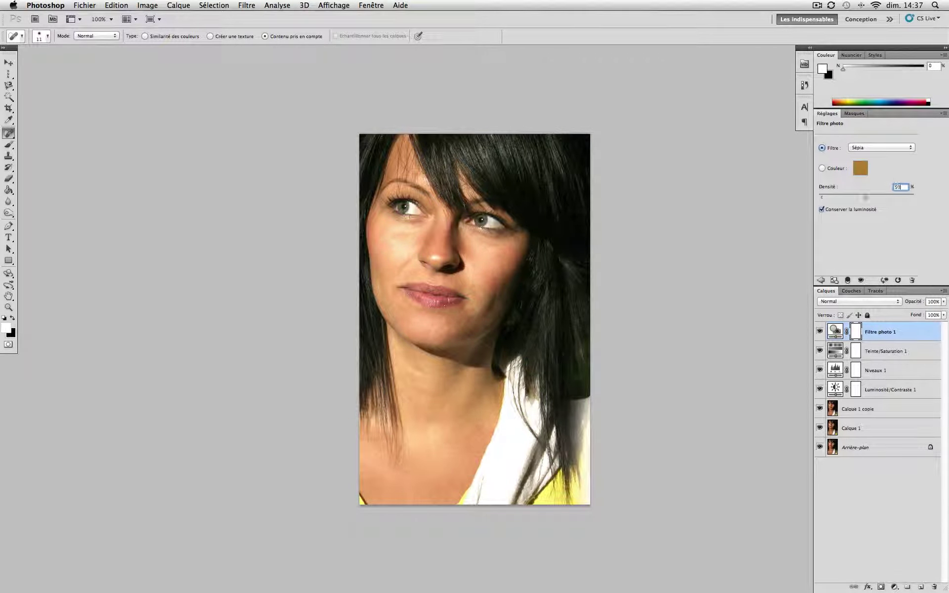
key(Return)
- Try out opacity changes on the Filtre photo 1, Teinte/Saturation 1 and Niveaux 1 layers, taking Niveaux 1 to 74%
click(943, 302)
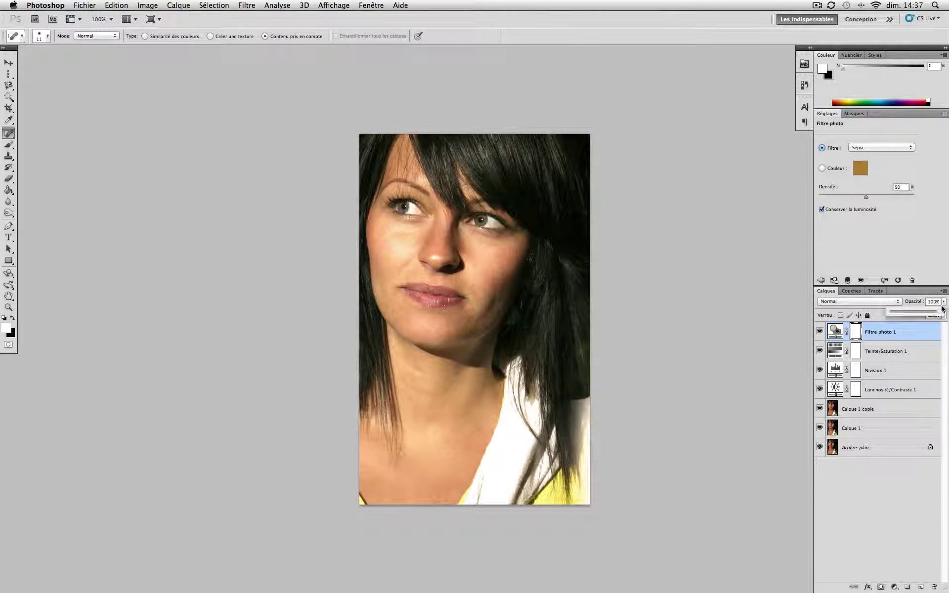
mouse_move(935, 313)
mouse_down()
mouse_move(902, 316)
mouse_move(945, 314)
mouse_up()
key(alt+bracketleft)
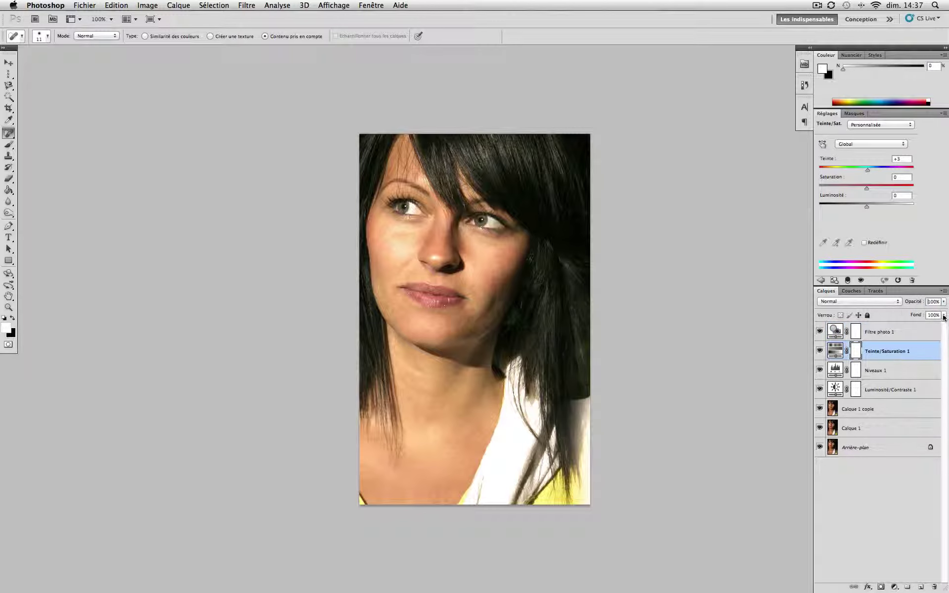
mouse_move(937, 314)
mouse_down()
mouse_move(889, 316)
mouse_move(927, 313)
mouse_up()
key(alt+bracketleft)
click(943, 302)
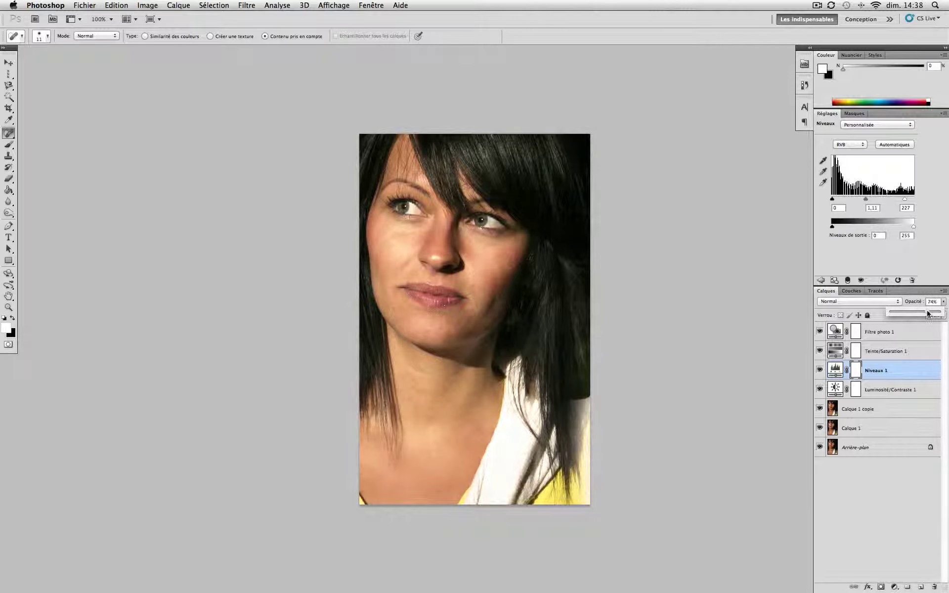
click(898, 334)
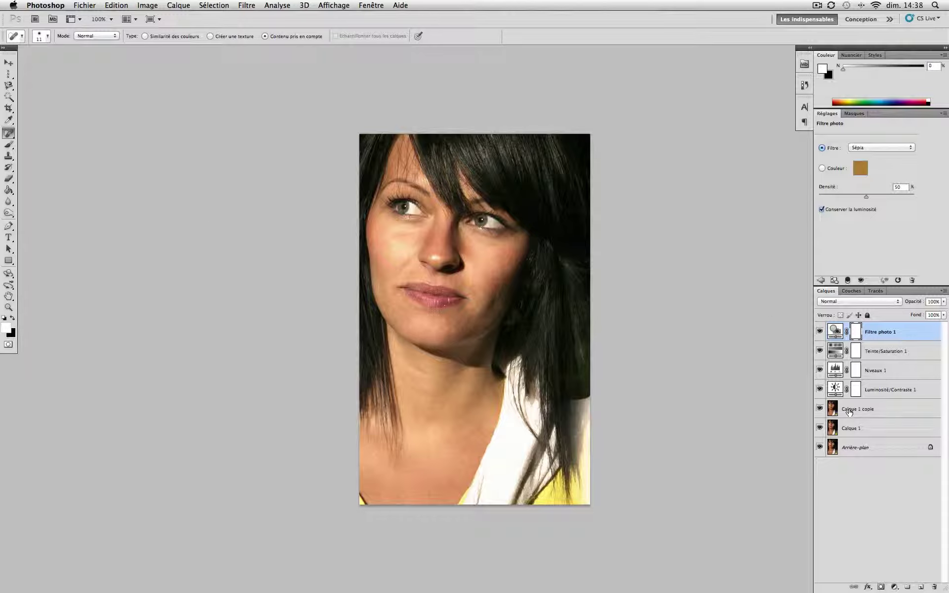
- Open the Antipoussière filter on Calque 1 copie and reduce its radius to about 9 pixels
click(848, 411)
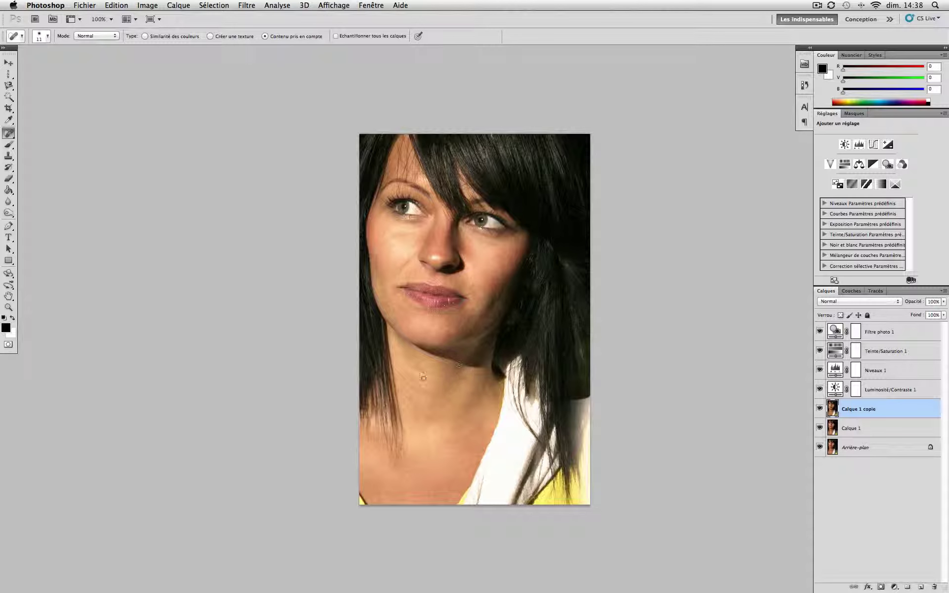
click(247, 5)
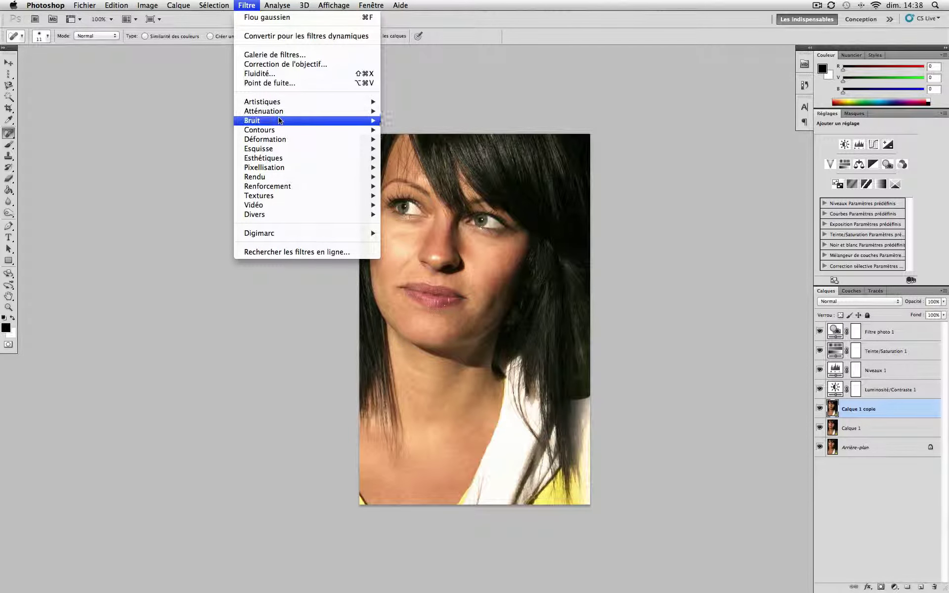
mouse_move(279, 115)
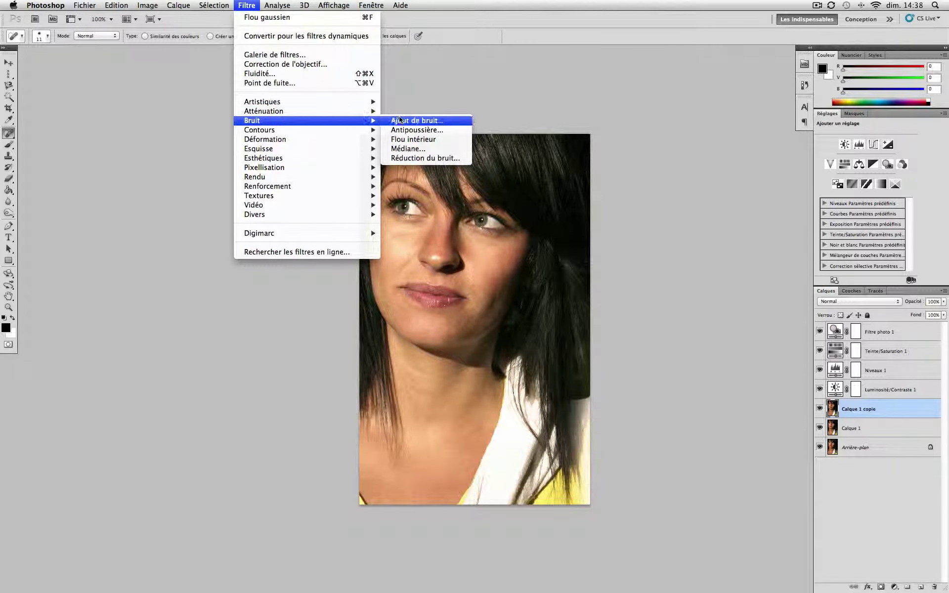
click(414, 130)
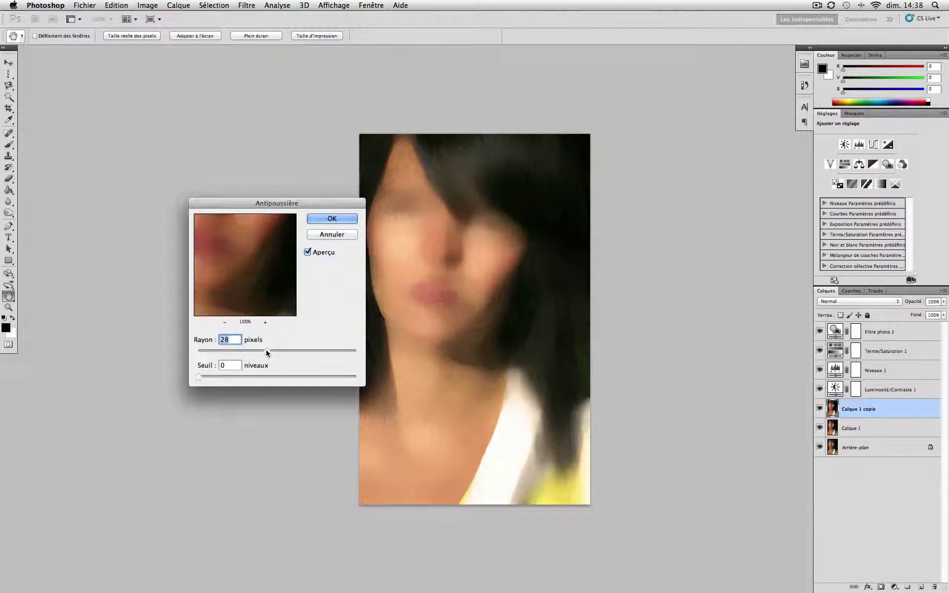
drag(265, 349, 249, 349)
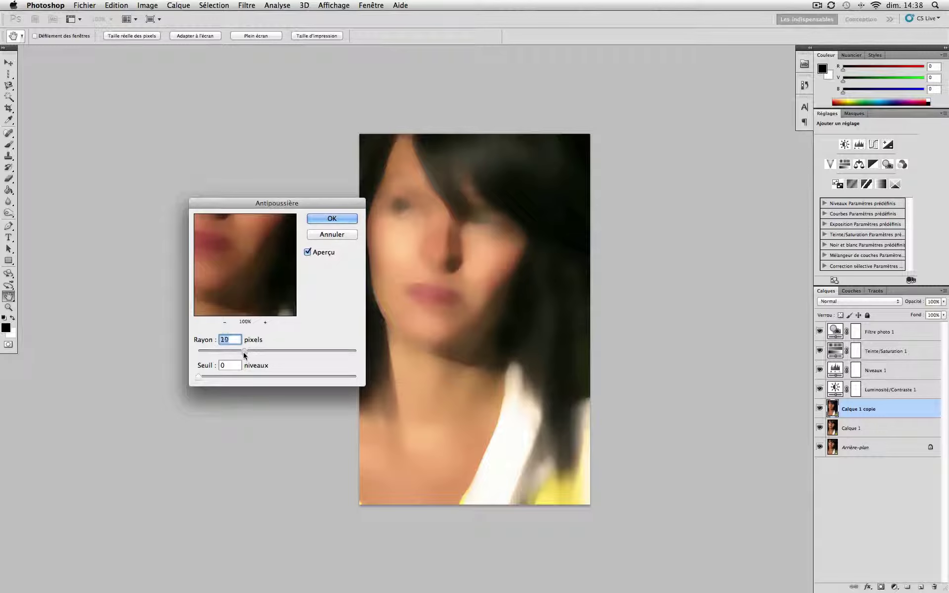
drag(238, 354, 220, 354)
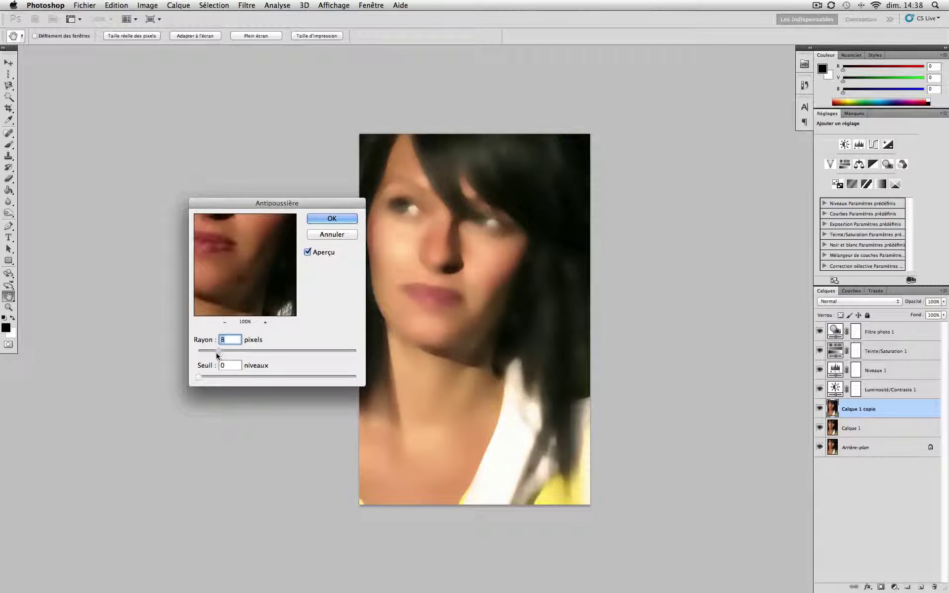
- Set the Antipoussière radius to 5 pixels, bring the threshold down to its minimum and apply the filter
click(231, 340)
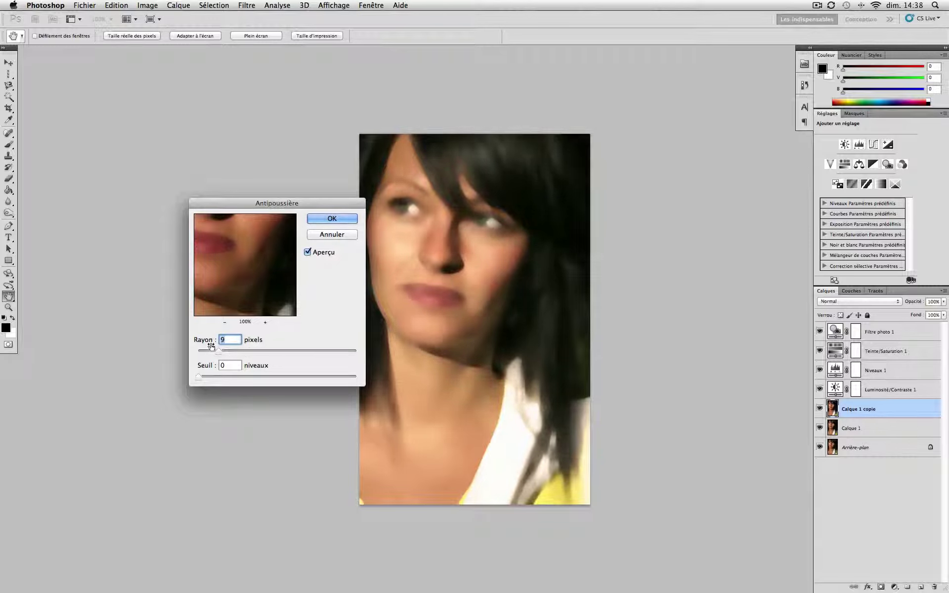
key(BackSpace)
text(4)
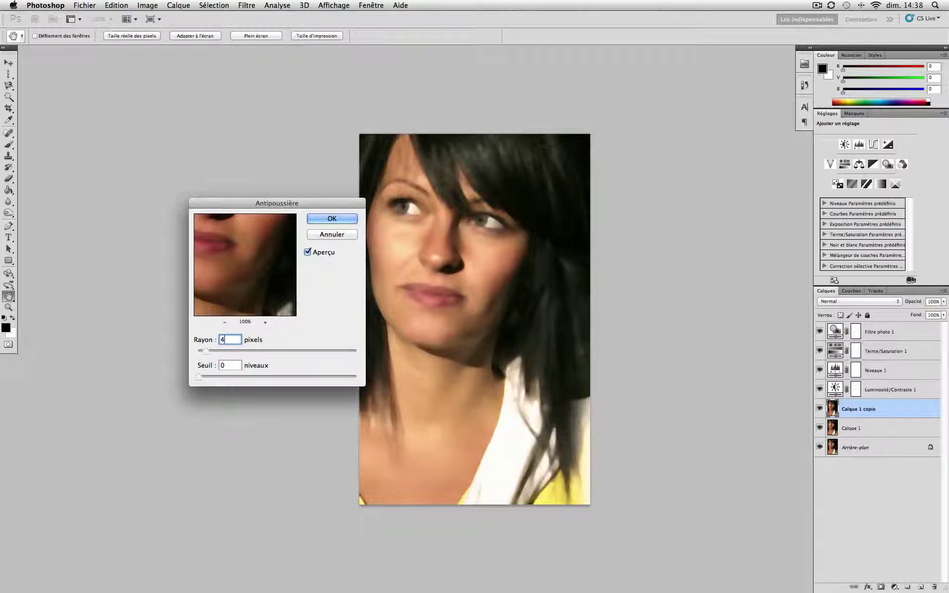
key(BackSpace)
text(5)
text(3)
key(BackSpace)
mouse_move(203, 378)
mouse_down()
mouse_move(307, 375)
mouse_move(198, 379)
mouse_up()
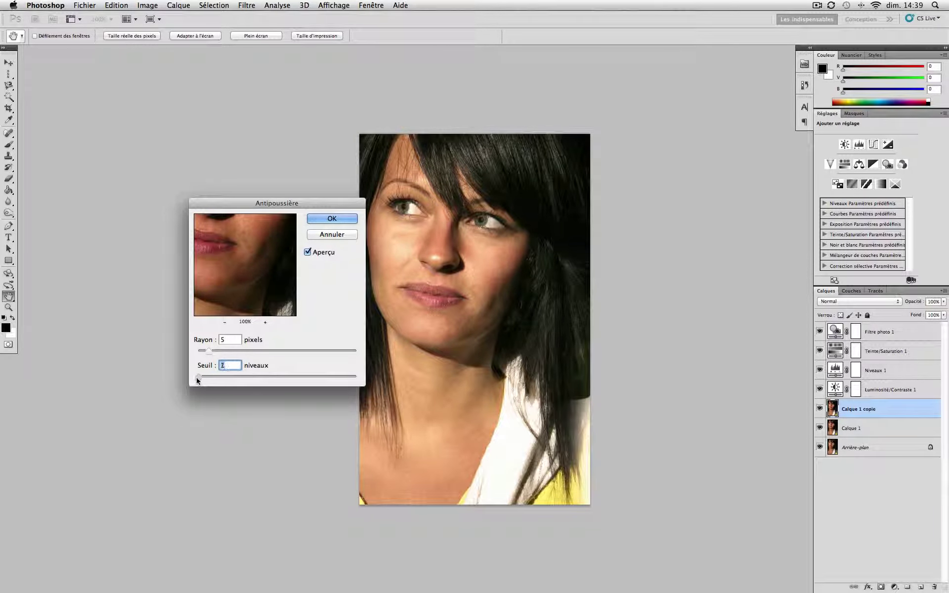
click(342, 219)
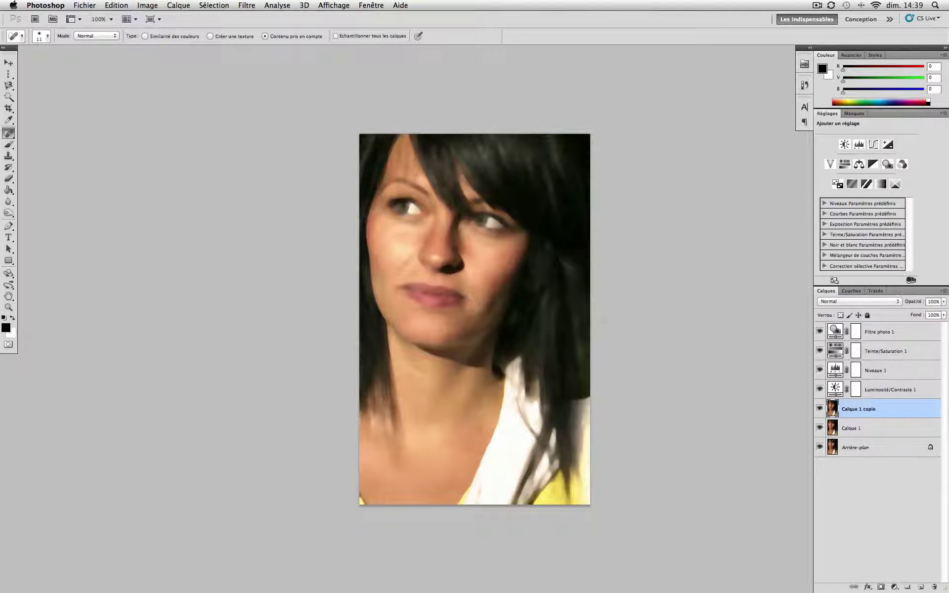
- Open the Flou gaussien filter on Calque 1 copie and set its radius to 5 pixels
click(246, 5)
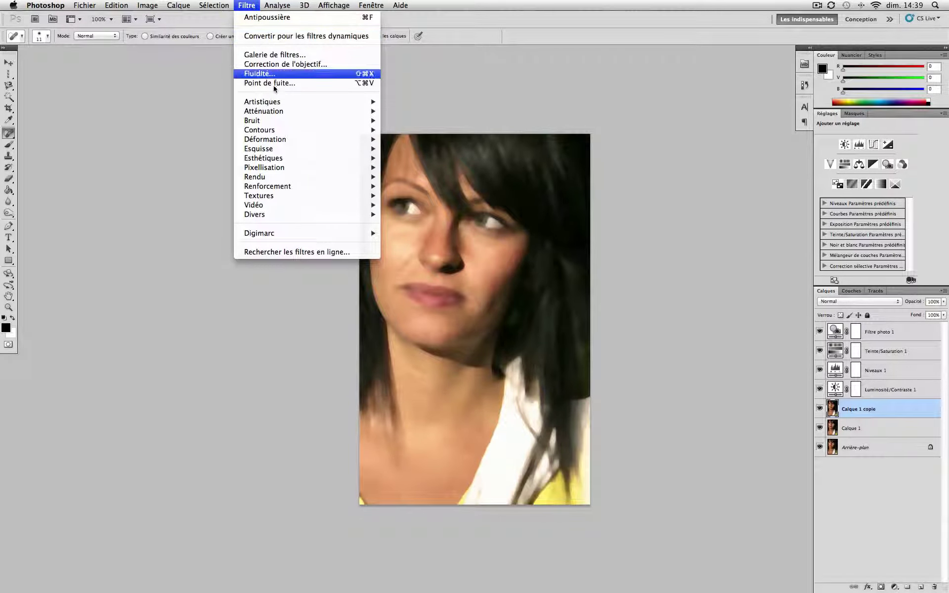
mouse_move(278, 114)
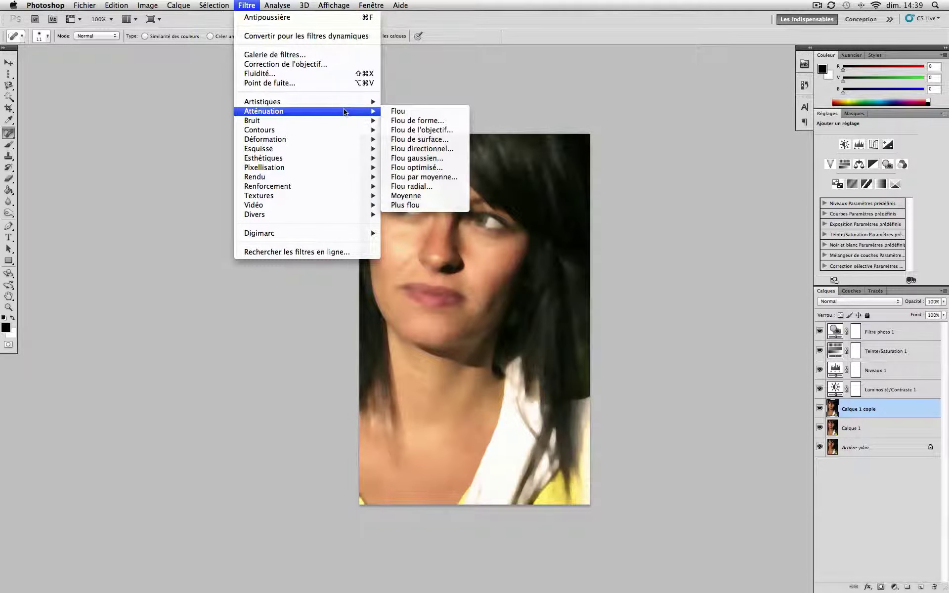
click(412, 160)
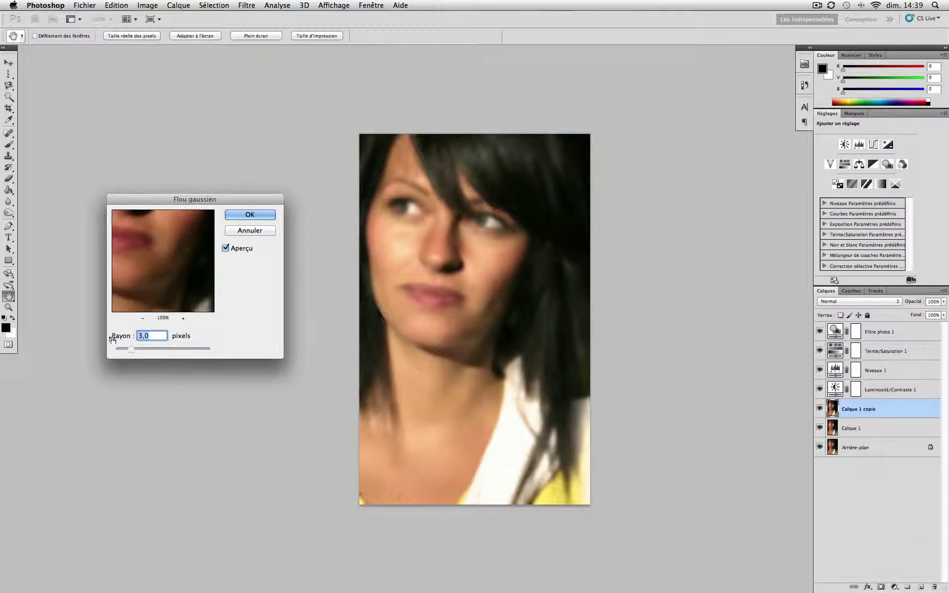
text(5)
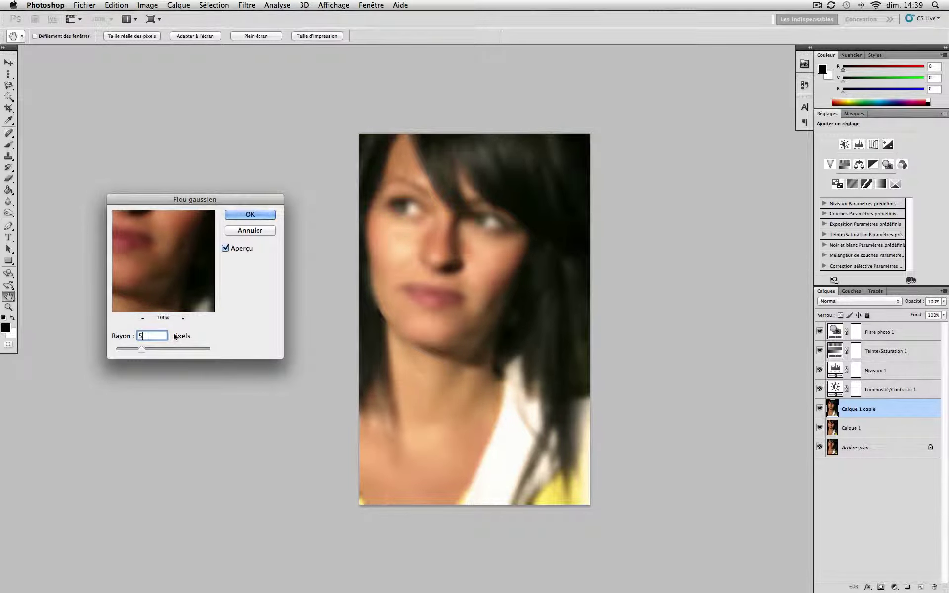
- Examine the blur preview closely along the jaw line where the face meets the hair
super+click(373, 341)
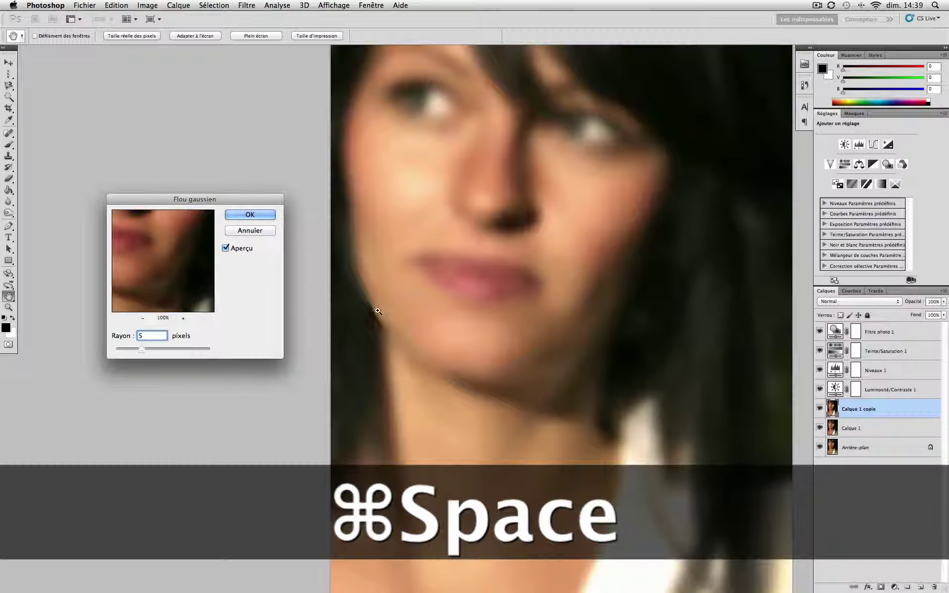
super+click(369, 316)
super+click(367, 310)
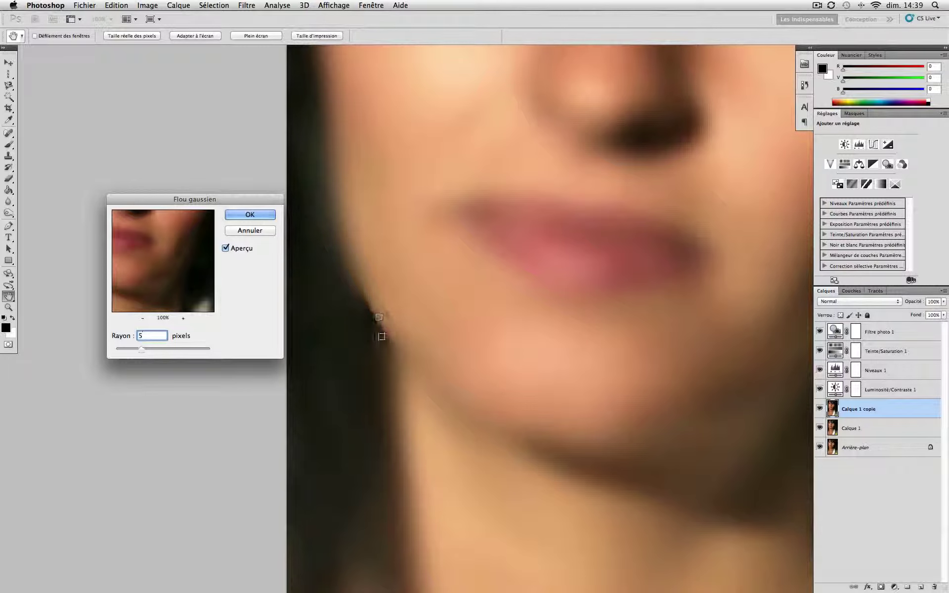
alt+super+click(393, 330)
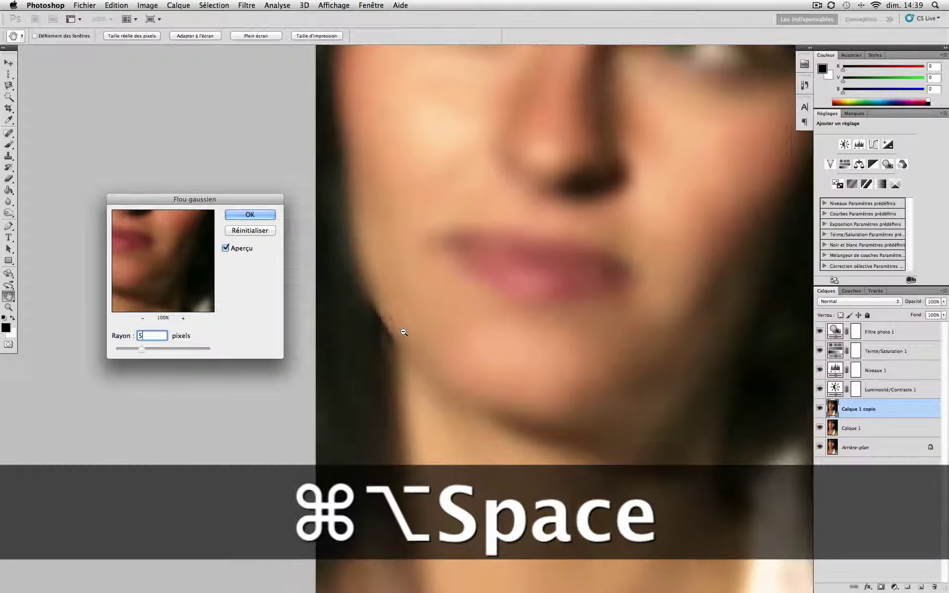
alt+super+click(395, 329)
alt+super+click(400, 331)
super+click(373, 313)
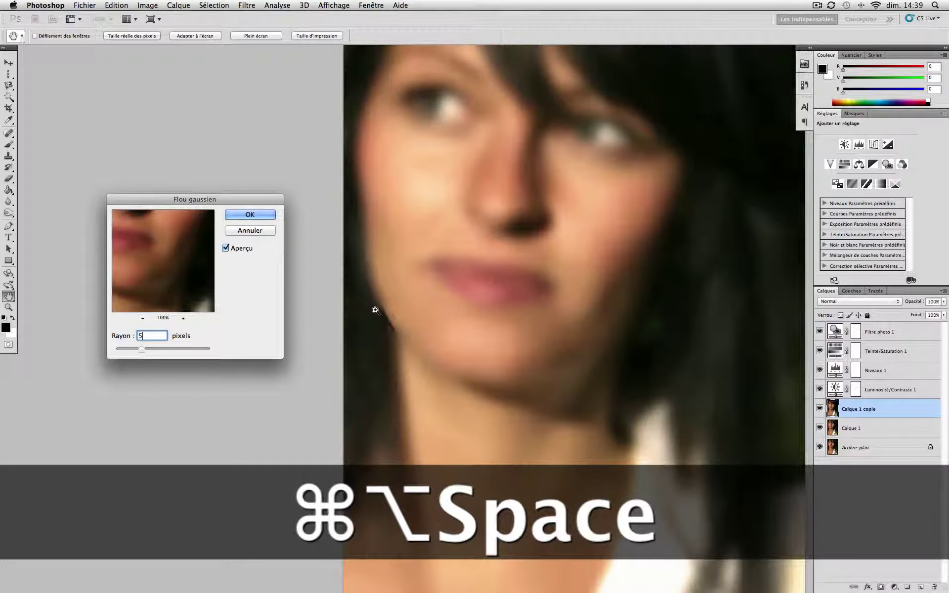
super+click(373, 313)
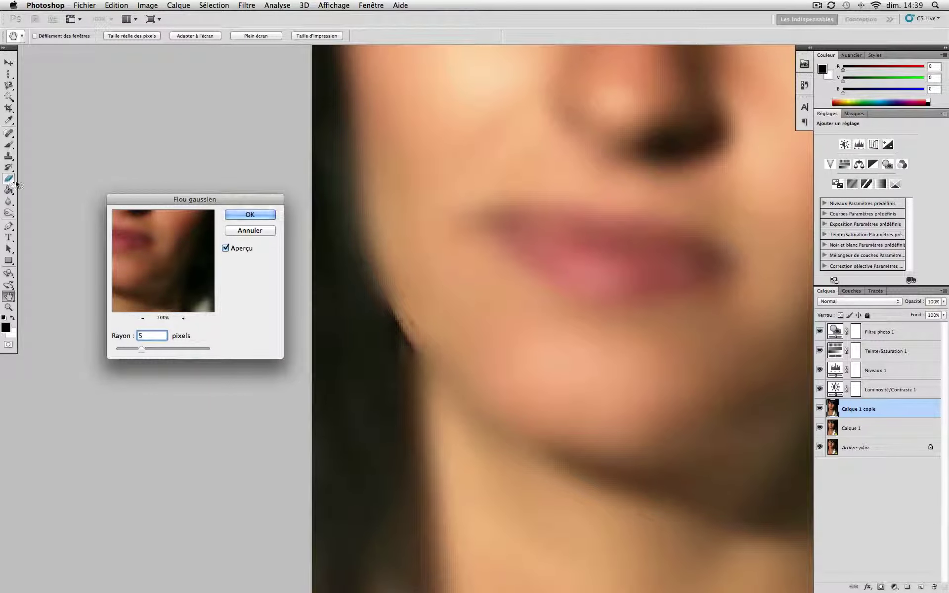
- Apply the Flou gaussien filter and check the jaw edge up close
click(251, 216)
alt+super+click(561, 330)
alt+super+click(553, 327)
super+click(482, 325)
super+click(347, 328)
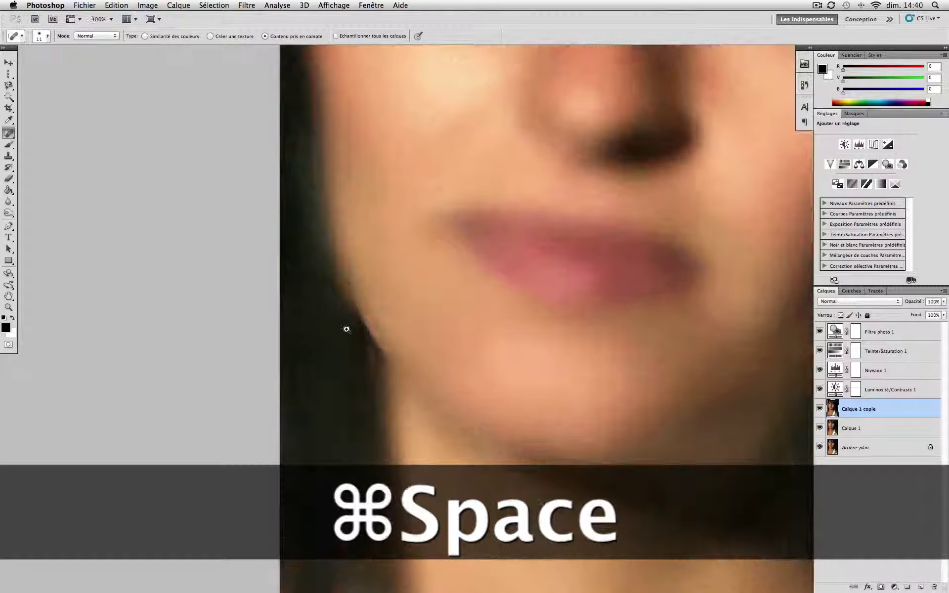
- Try erasing part of the blurred cheek near the jaw edge on Calque 1 copie
click(870, 428)
click(870, 408)
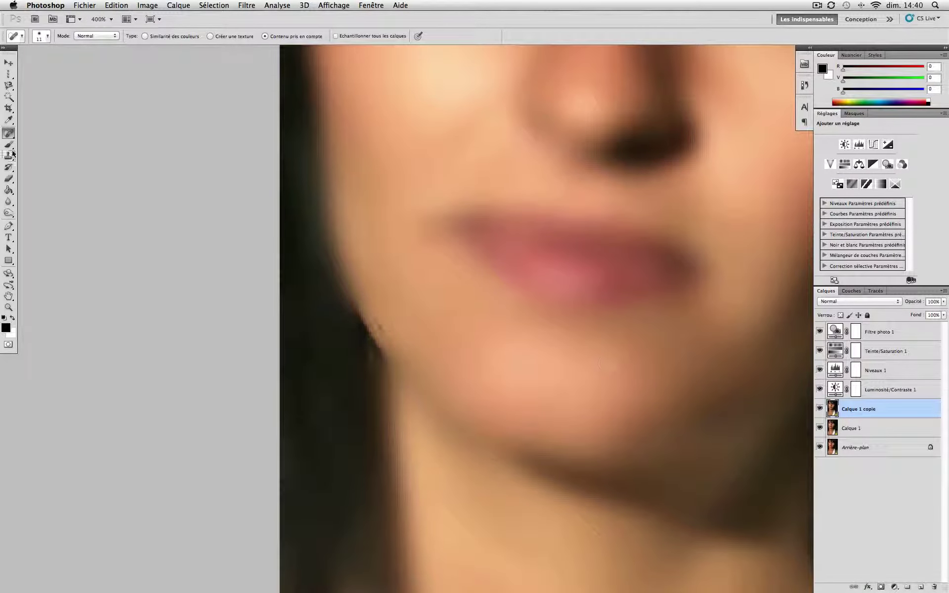
mouse_move(8, 178)
mouse_down()
mouse_move(24, 181)
mouse_move(29, 199)
mouse_move(37, 178)
mouse_up()
drag(410, 321, 429, 307)
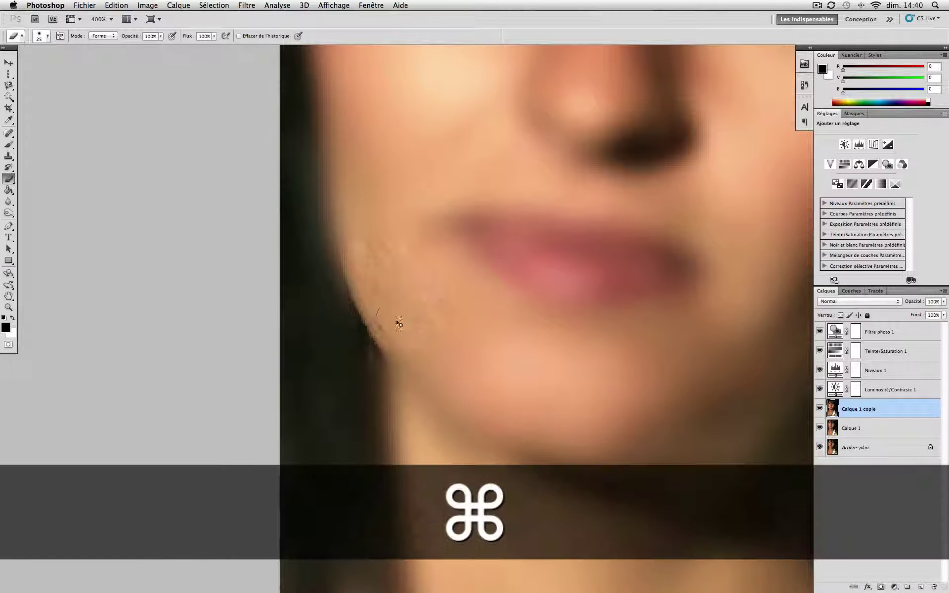
key(super+z)
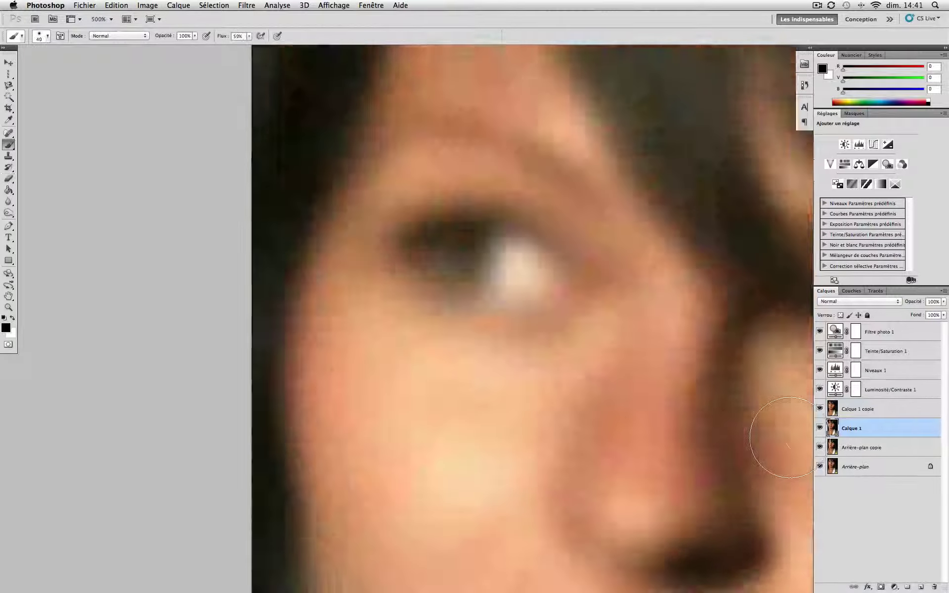
scroll(790, 437, up, 3)
scroll(787, 437, right, 2)
scroll(785, 437, down, 10)
scroll(786, 437, left, 5)
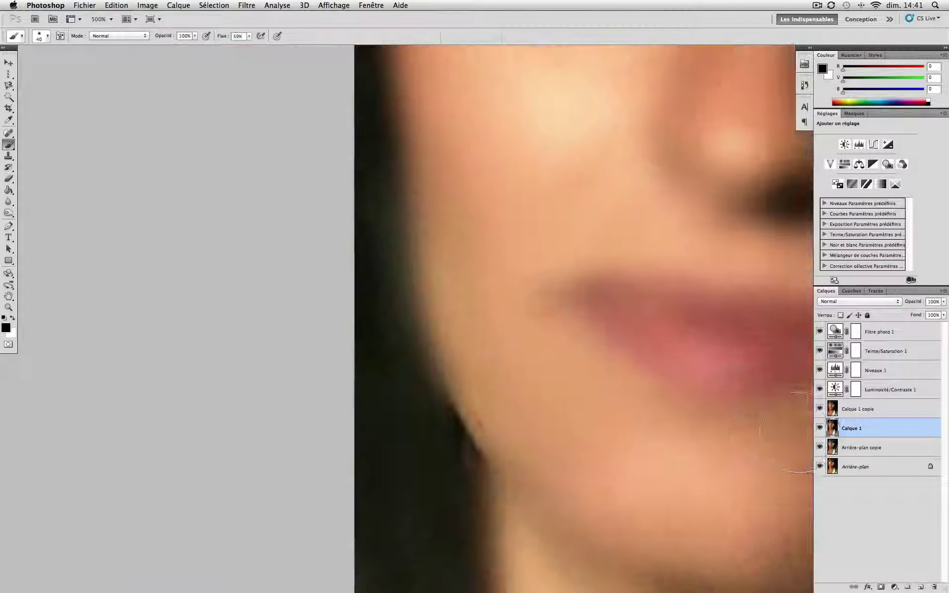
click(817, 5)
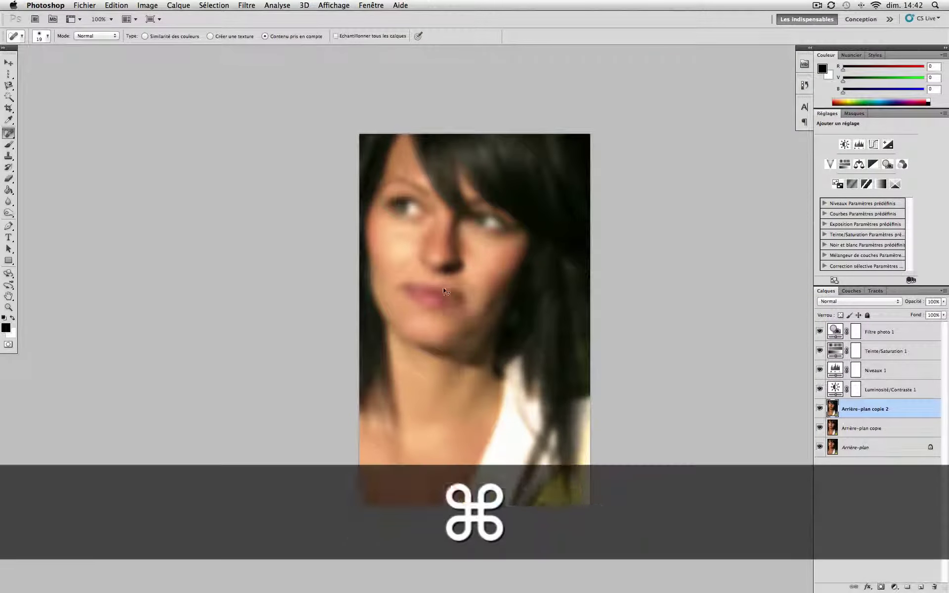
- Rename the layer Arrière-plan copie 2 as Arrière-plan copie 1
super+click(443, 286)
double_click(884, 410)
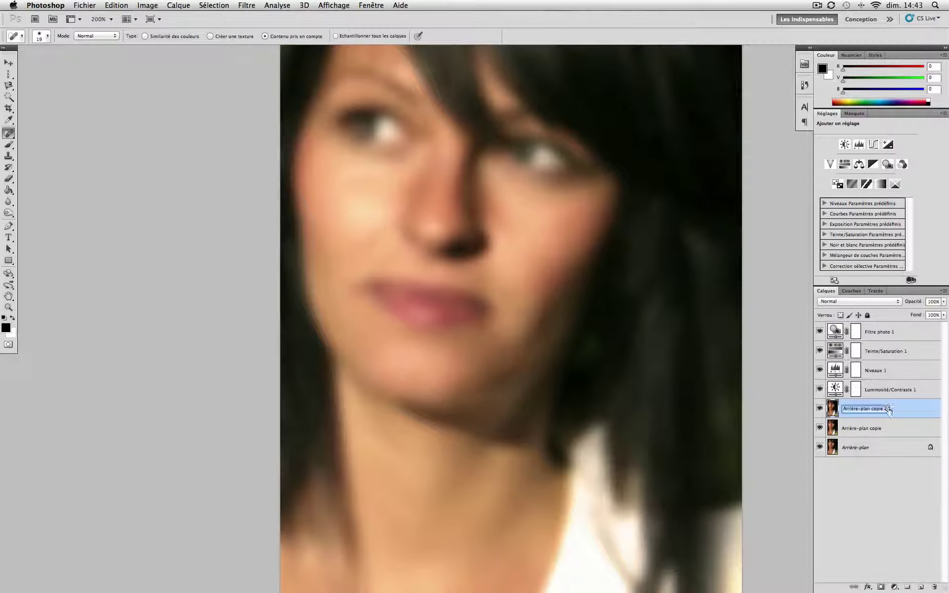
double_click(891, 411)
click(787, 241)
double_click(884, 409)
text(1)
key(Return)
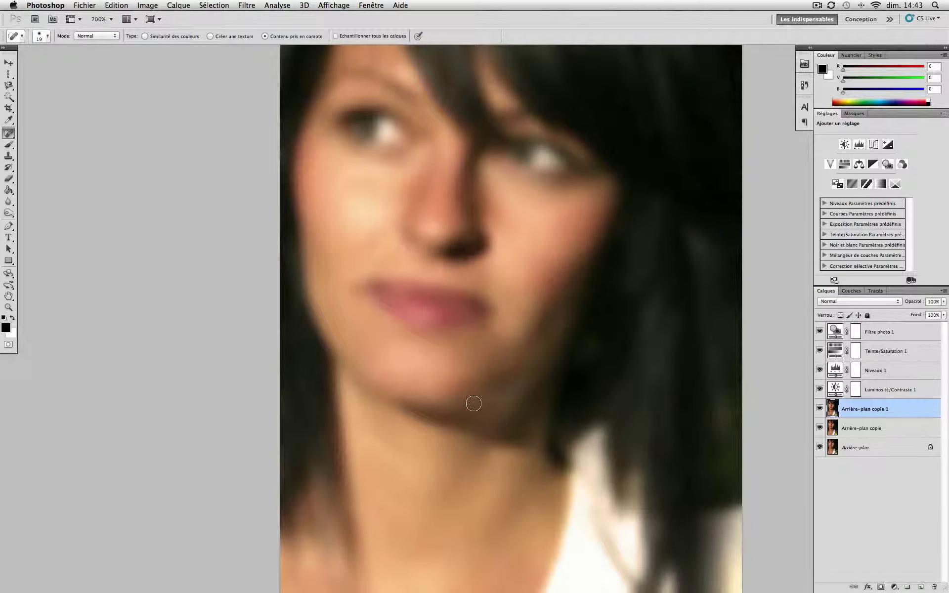
- Compare the portrait with and without the blurred layer Arrière-plan copie 1, inspecting the face and its edges up close
scroll(473, 404, up, 3)
scroll(474, 404, right, 3)
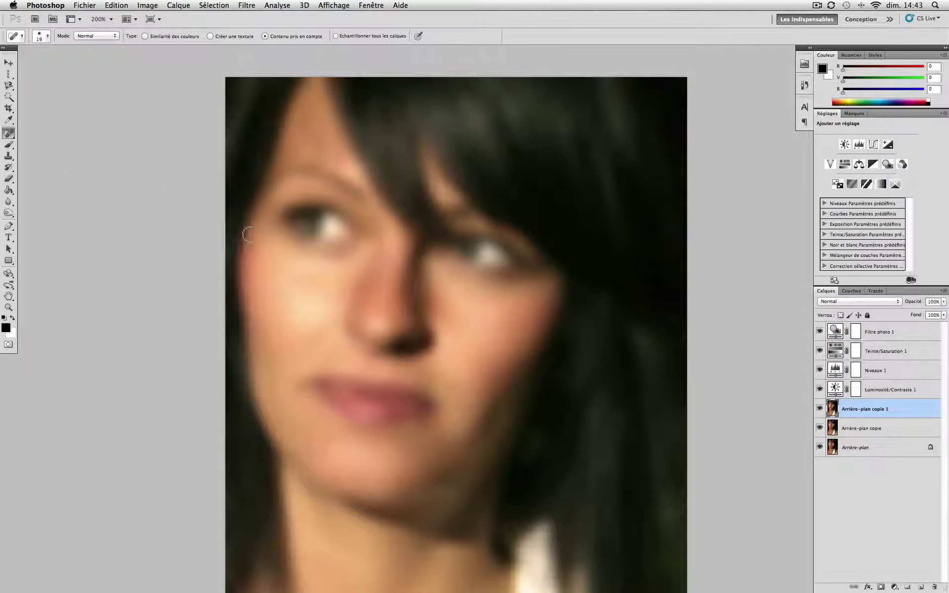
scroll(339, 297, left, 3)
scroll(339, 297, up, 1)
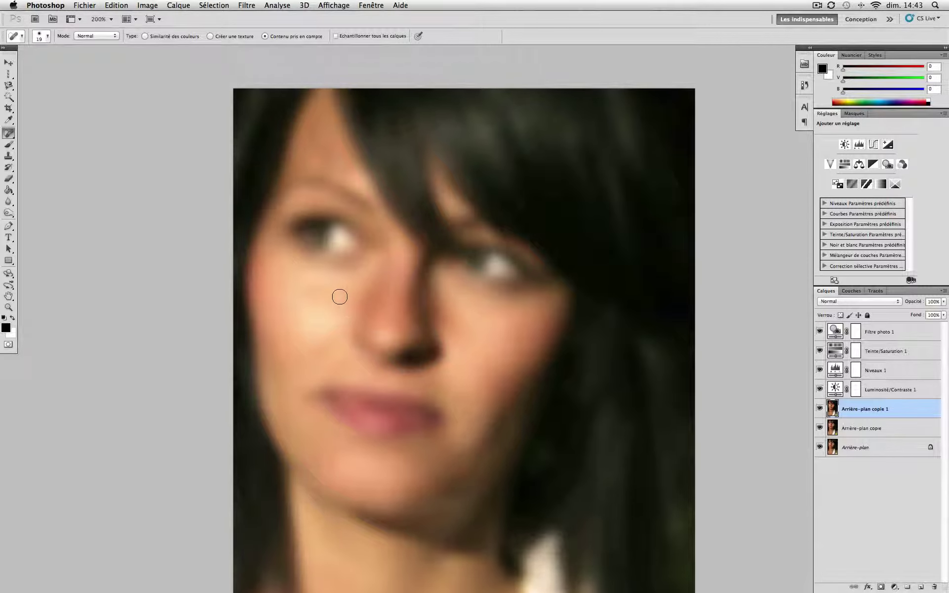
alt+super+click(349, 292)
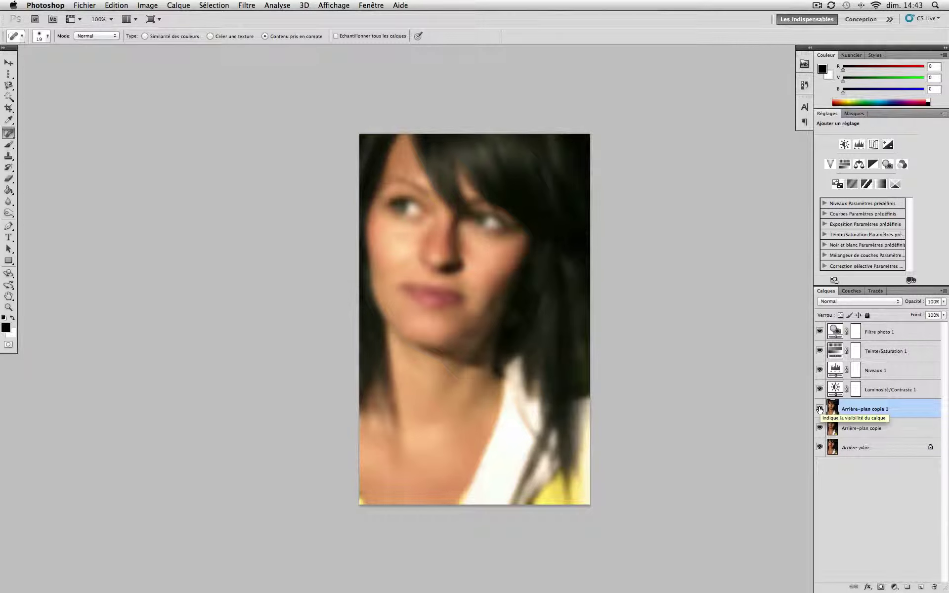
click(819, 409)
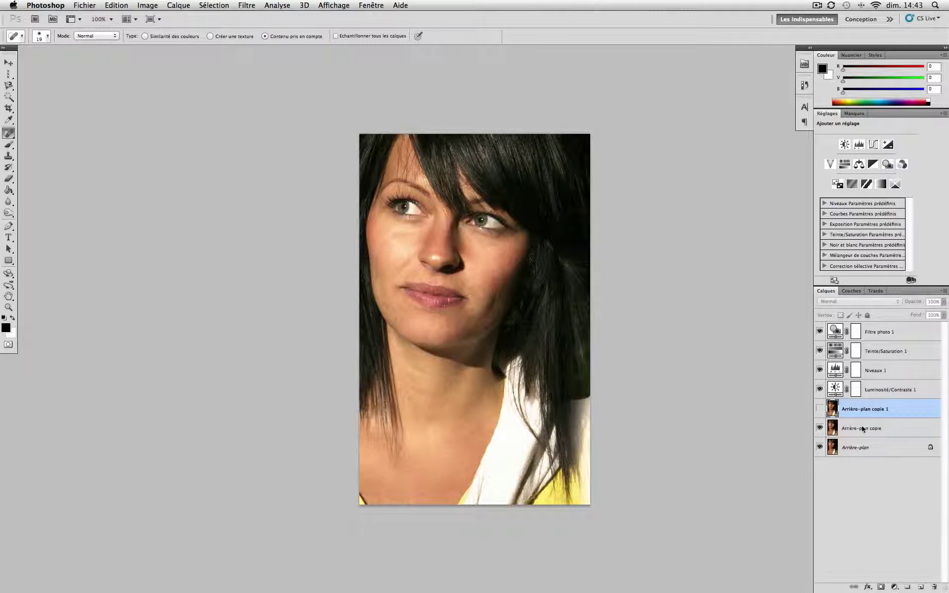
click(819, 409)
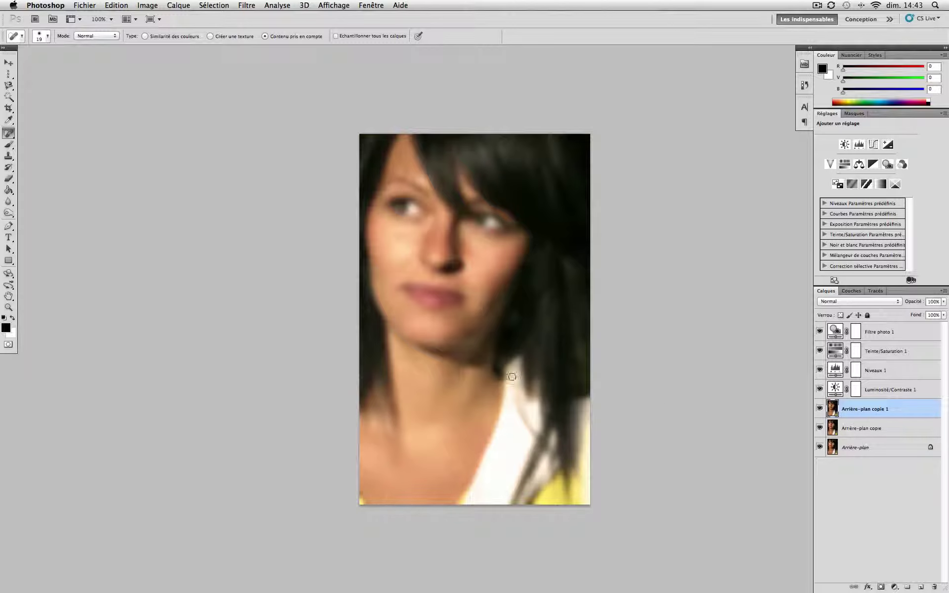
super+click(408, 319)
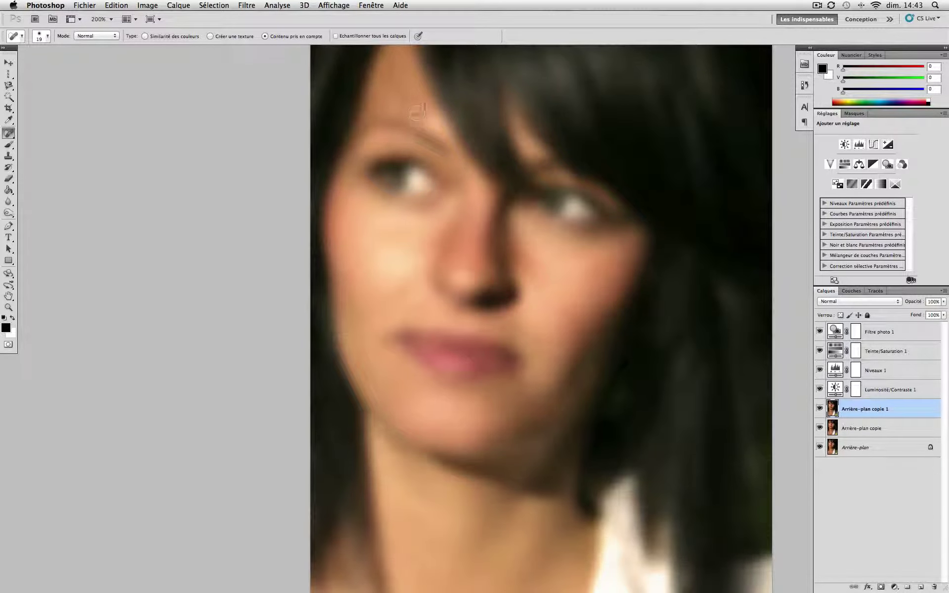
scroll(517, 332, down, 5)
scroll(516, 316, up, 2)
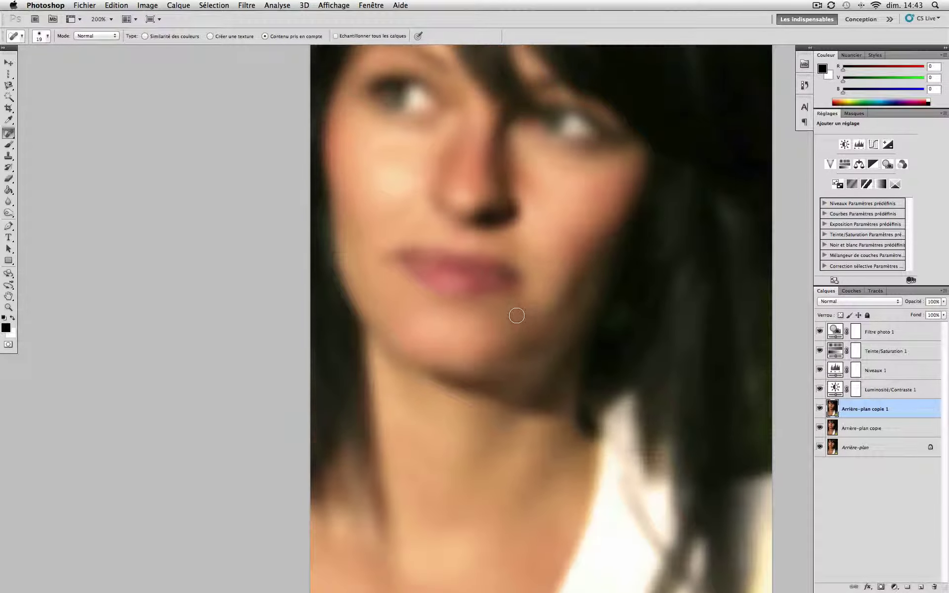
scroll(517, 316, up, 2)
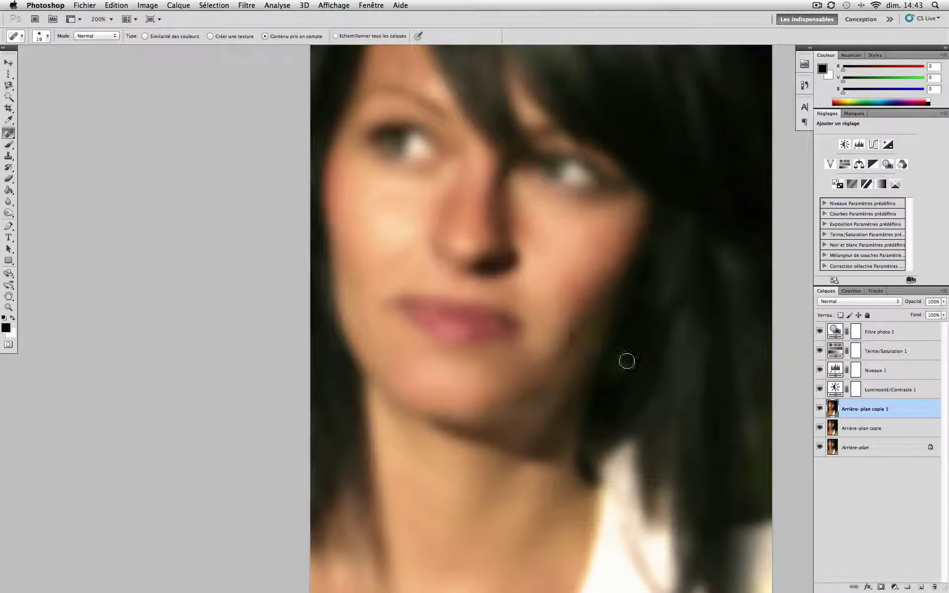
- Add a layer mask to Arrière-plan copie 1 and fill it with Couleur d'arrière-plan (black) in Normal mode at 100% opacity
click(880, 588)
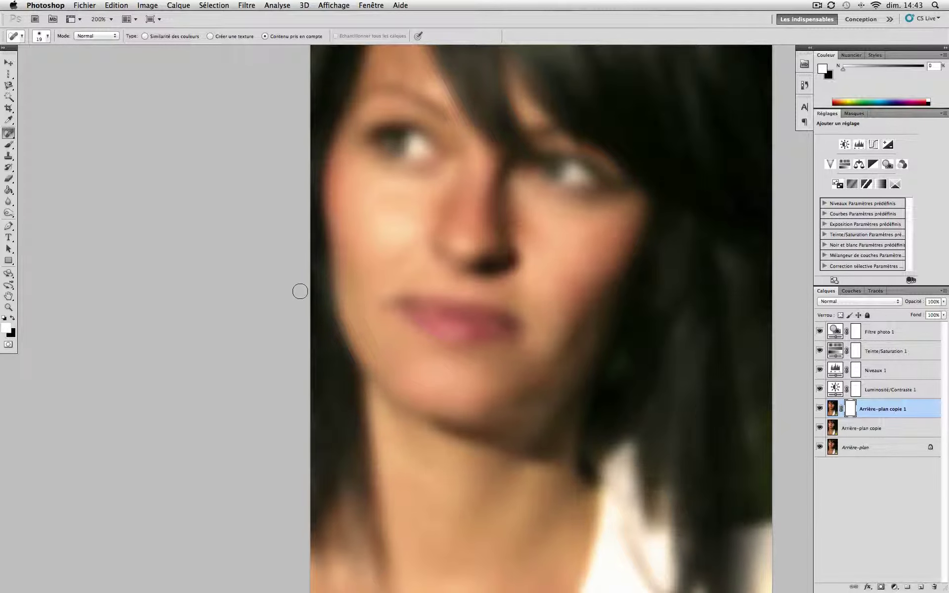
click(123, 5)
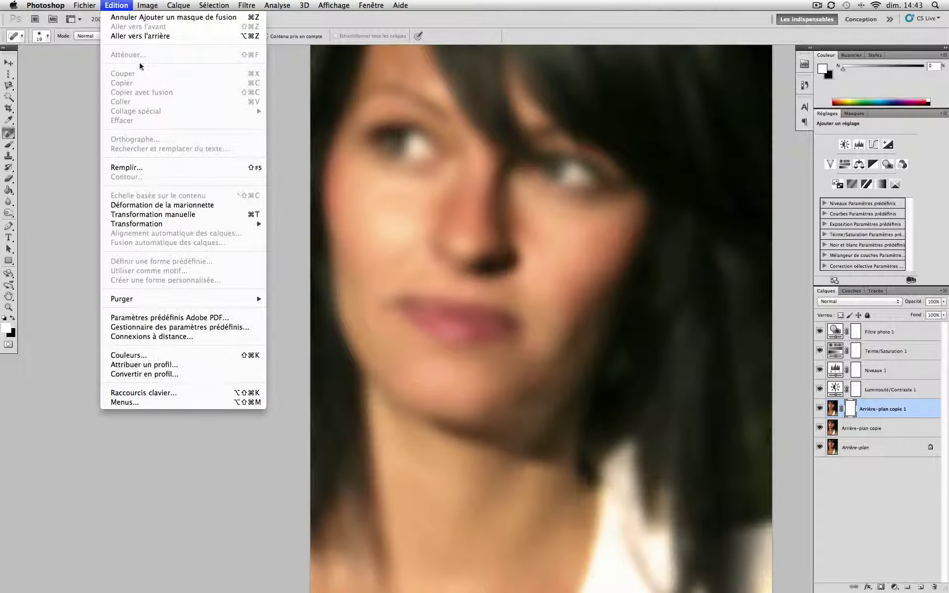
click(135, 167)
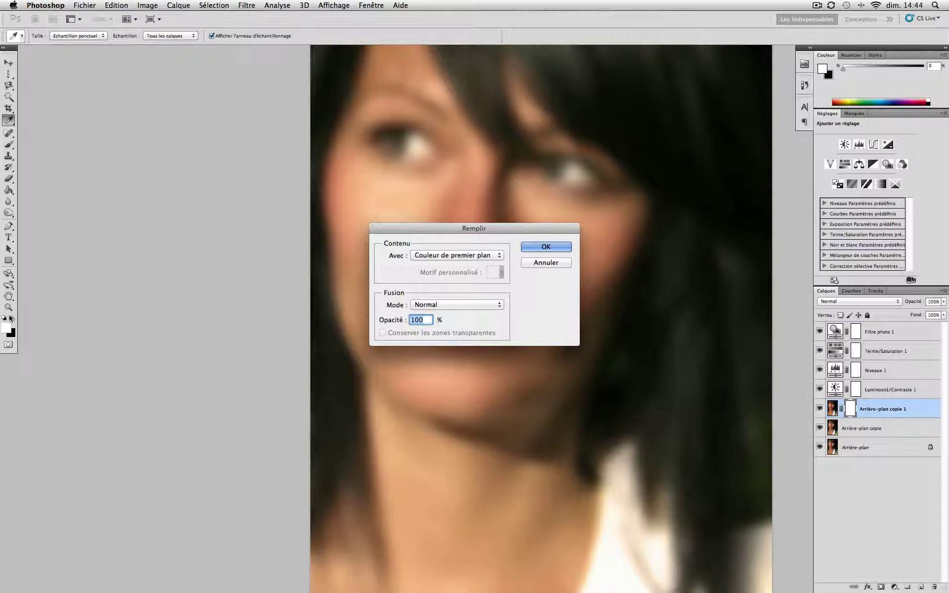
click(419, 257)
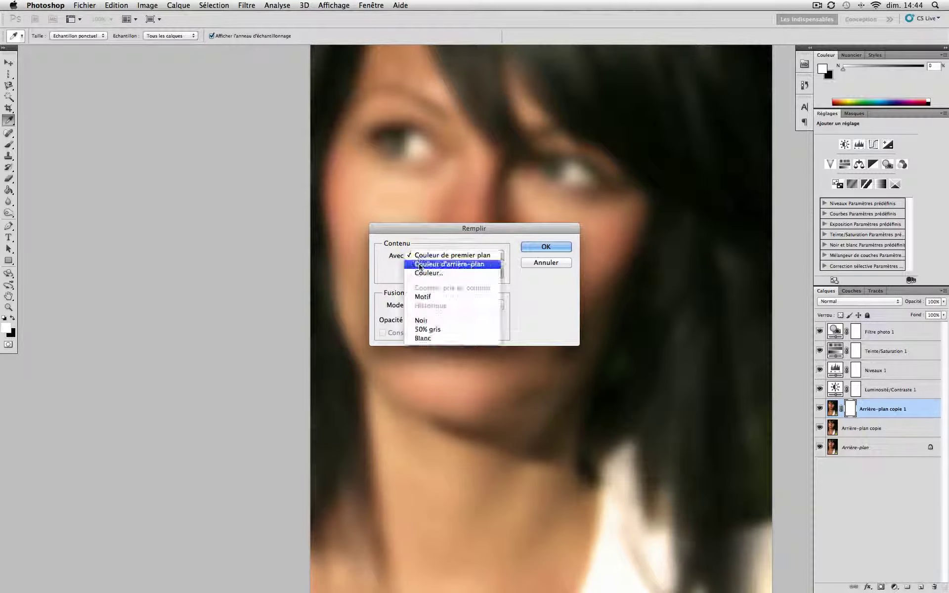
click(419, 265)
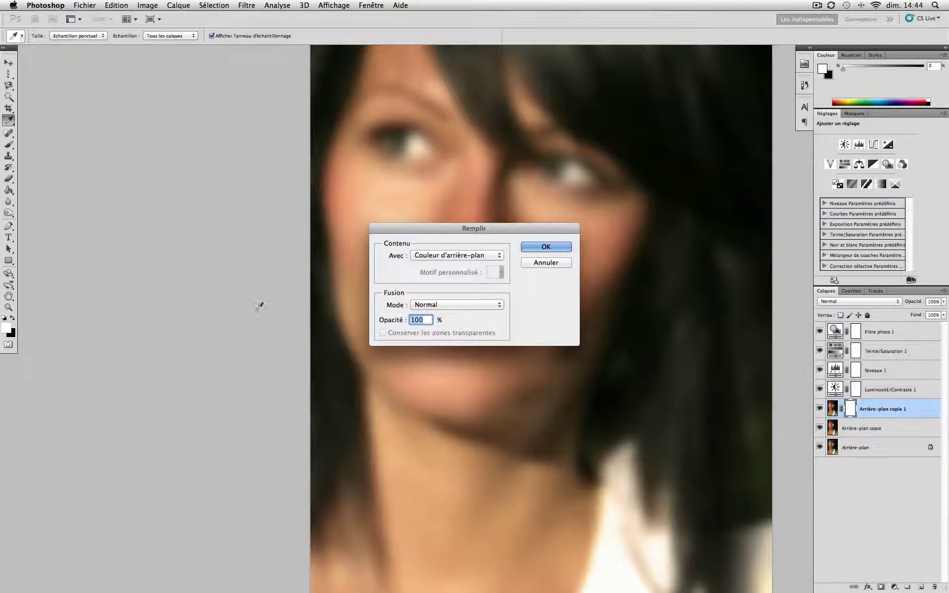
click(534, 248)
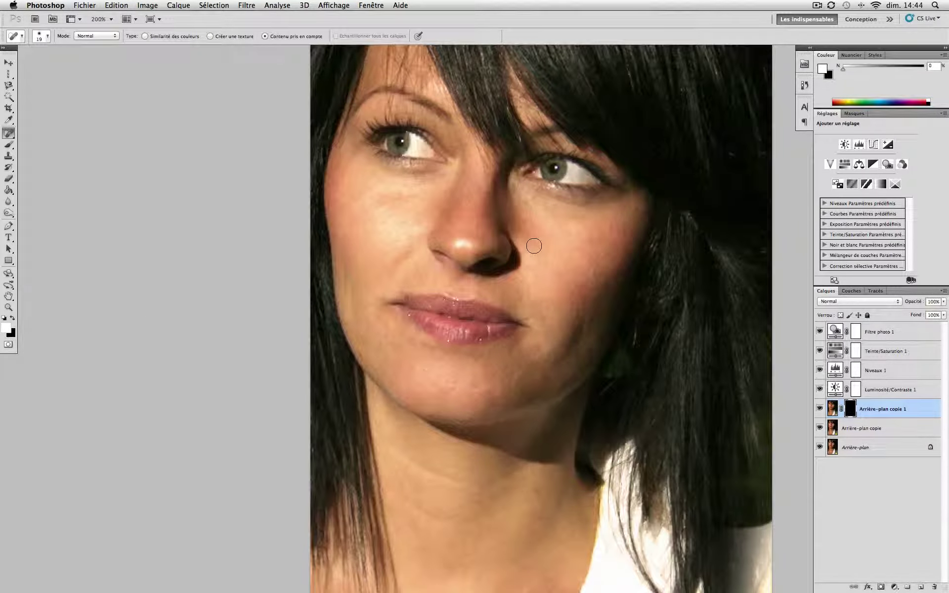
- Disable and re-enable the layer mask on Arrière-plan copie 1 to compare the blurred and sharp portrait
scroll(534, 245, up, 4)
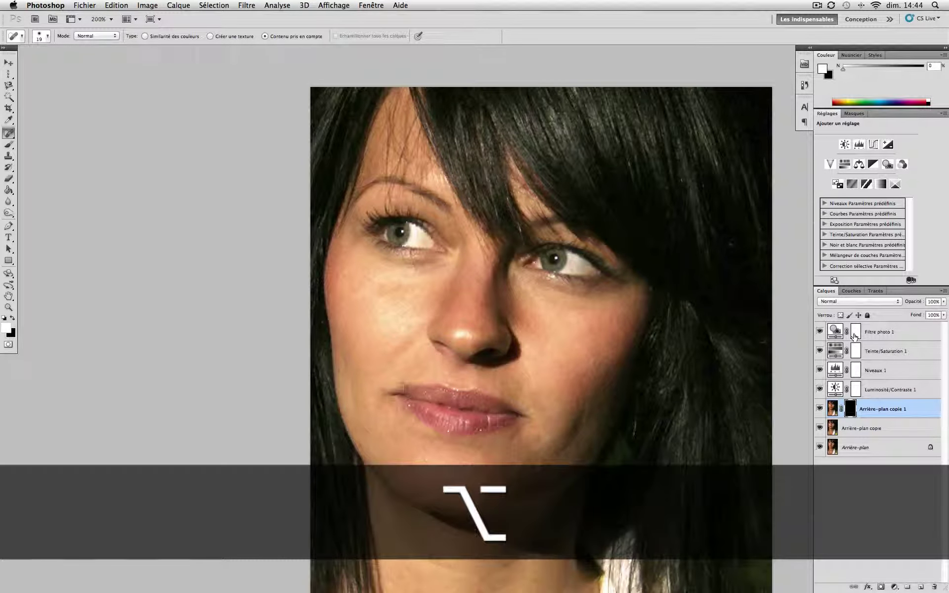
right_click(849, 410)
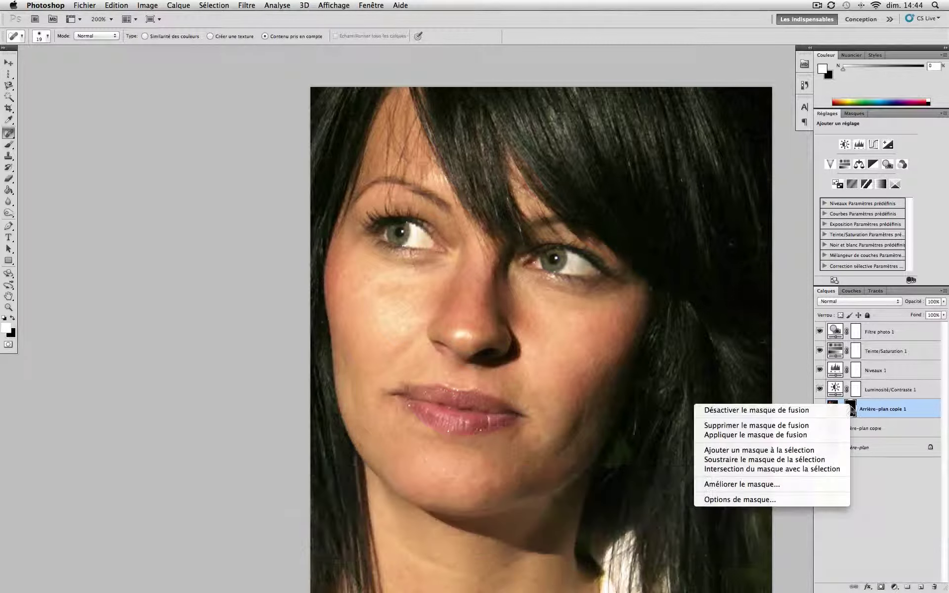
click(846, 410)
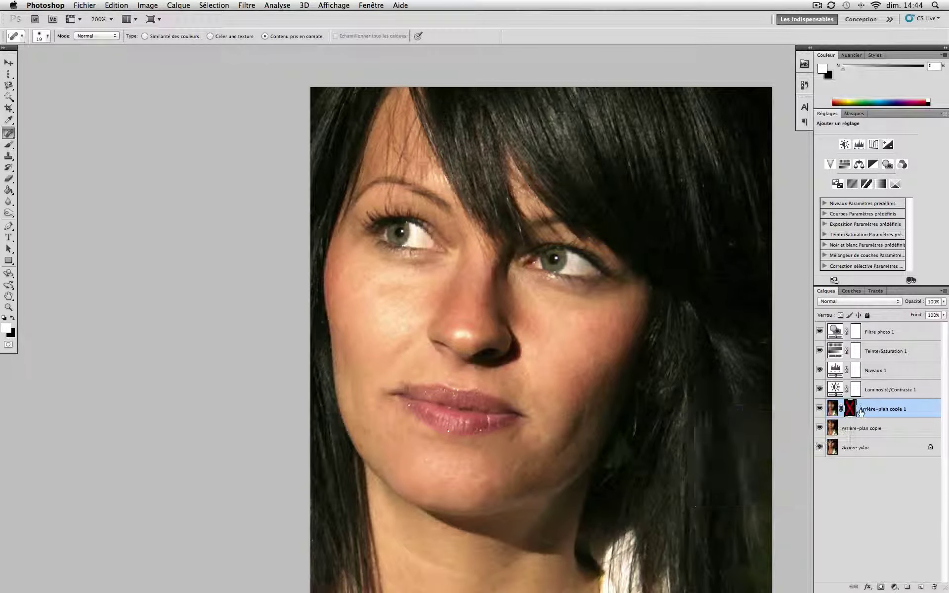
right_click(852, 411)
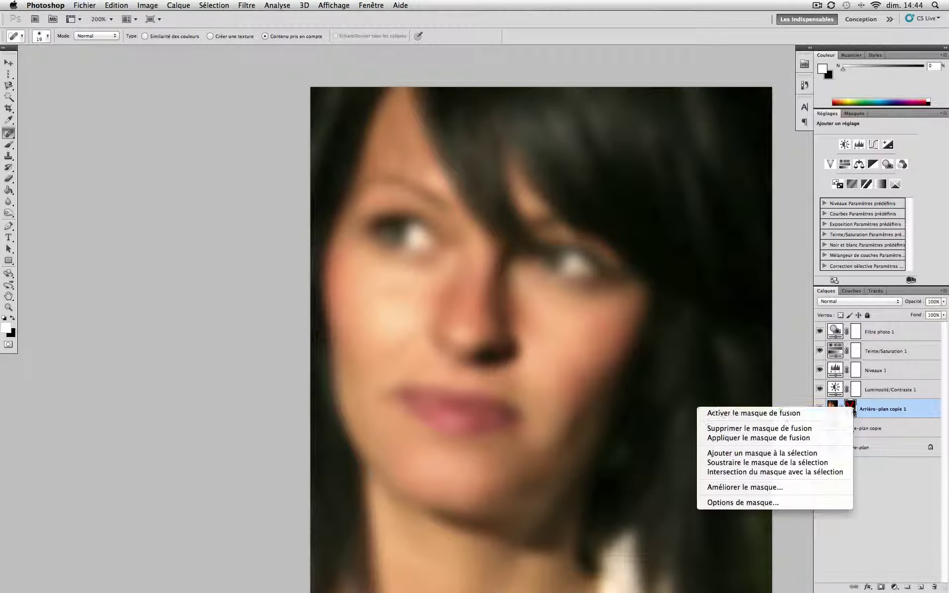
click(832, 415)
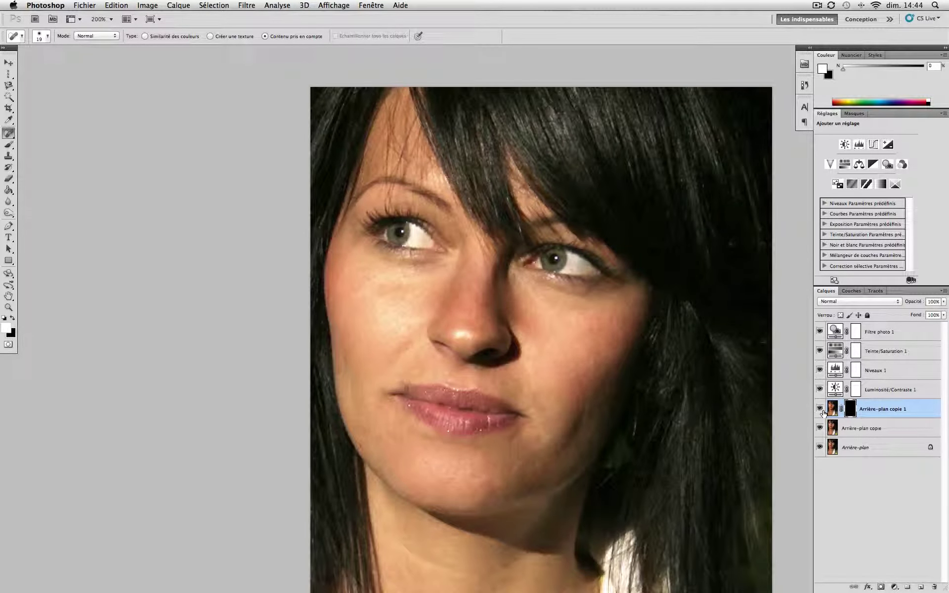
drag(613, 303, 578, 318)
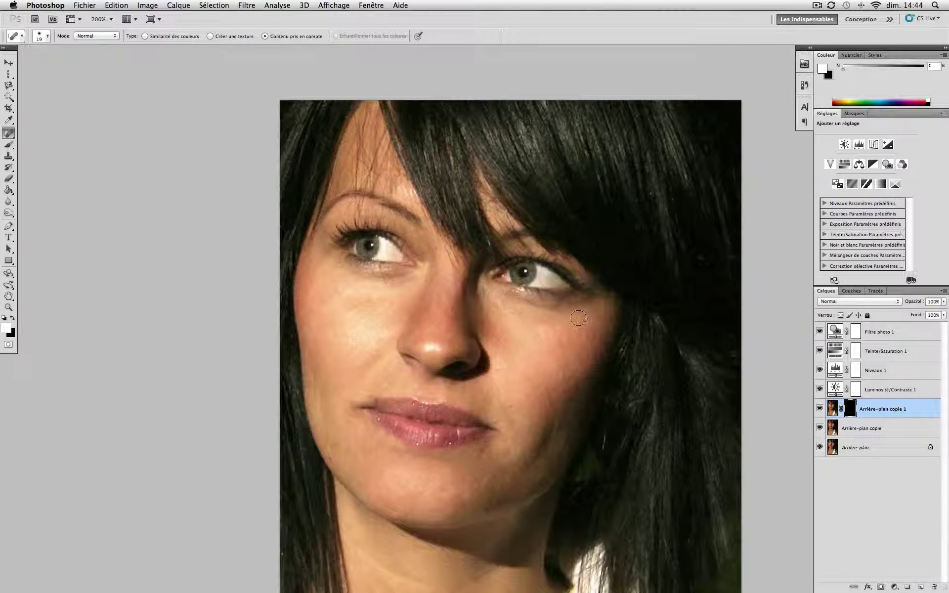
alt+super+click(578, 318)
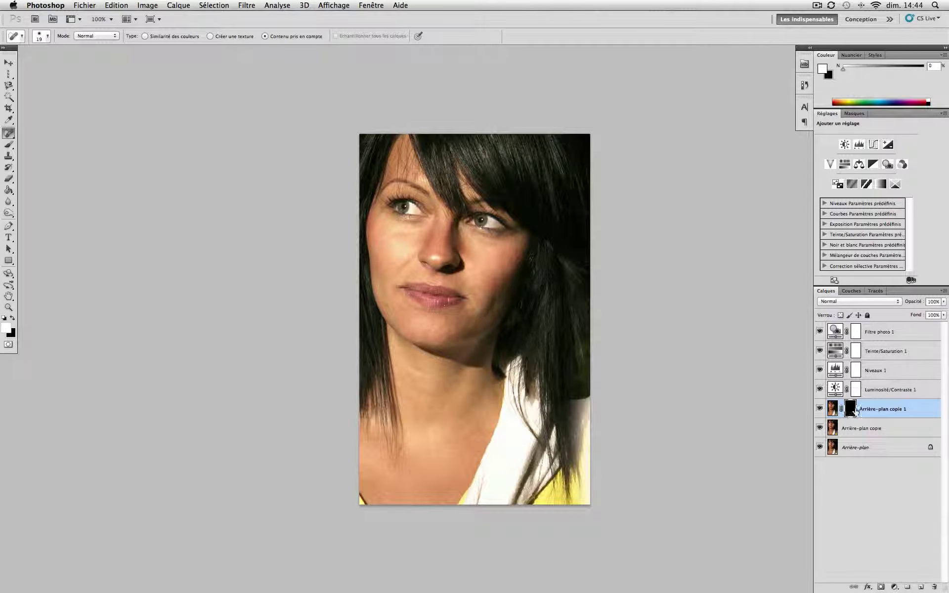
- Brush the mask at 125 px, white over the face and neck to reveal the blur and black to hide it again
click(8, 145)
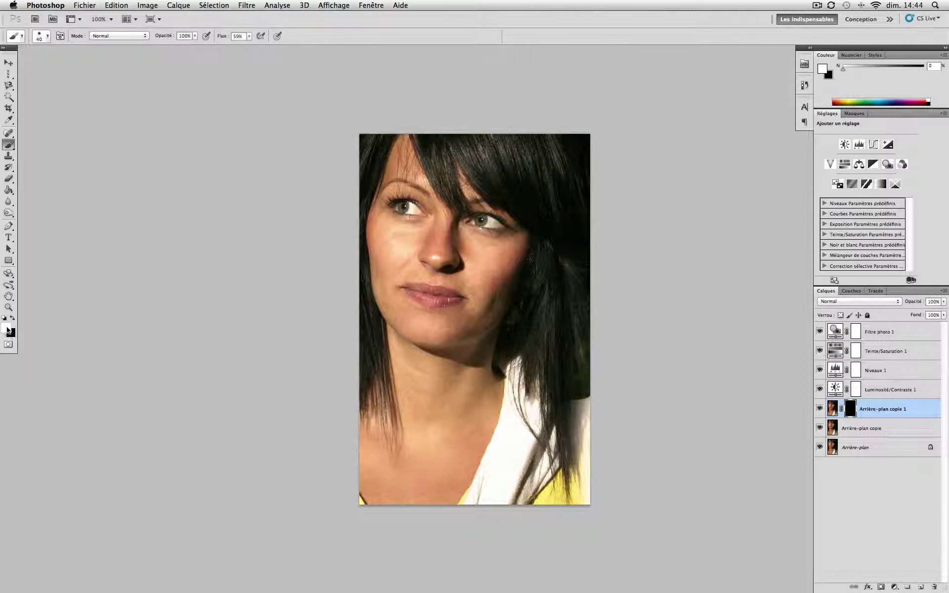
right_click(396, 273)
drag(438, 291, 464, 291)
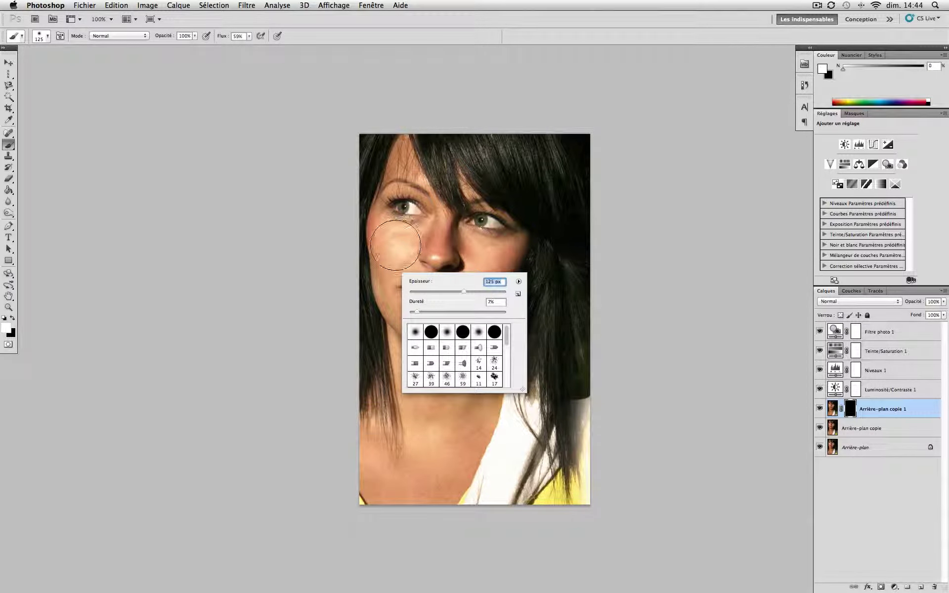
click(529, 201)
mouse_move(473, 183)
mouse_down()
mouse_move(487, 210)
mouse_move(395, 193)
mouse_move(411, 356)
mouse_move(417, 311)
mouse_move(496, 385)
mouse_move(428, 351)
mouse_move(461, 339)
mouse_up()
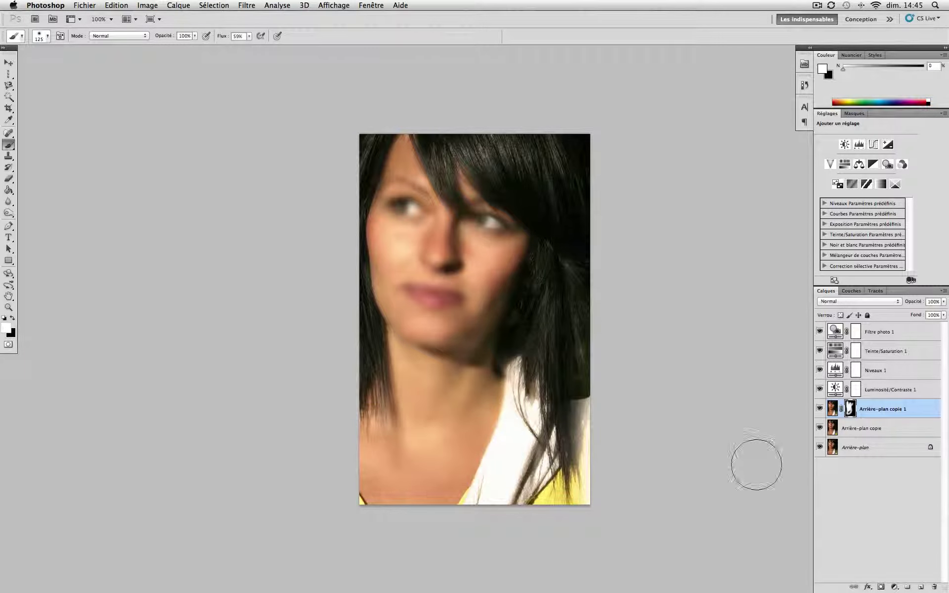
click(14, 319)
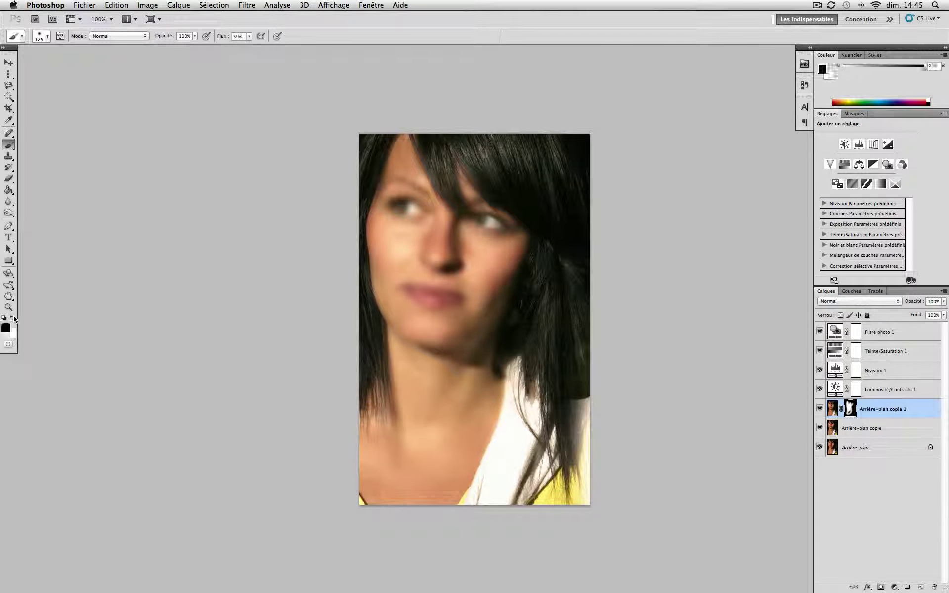
mouse_move(397, 250)
mouse_down()
mouse_move(412, 184)
mouse_move(396, 235)
mouse_move(434, 252)
mouse_move(363, 302)
mouse_move(444, 434)
mouse_move(345, 398)
mouse_move(405, 500)
mouse_move(453, 477)
mouse_move(491, 235)
mouse_move(556, 182)
mouse_move(399, 182)
mouse_up()
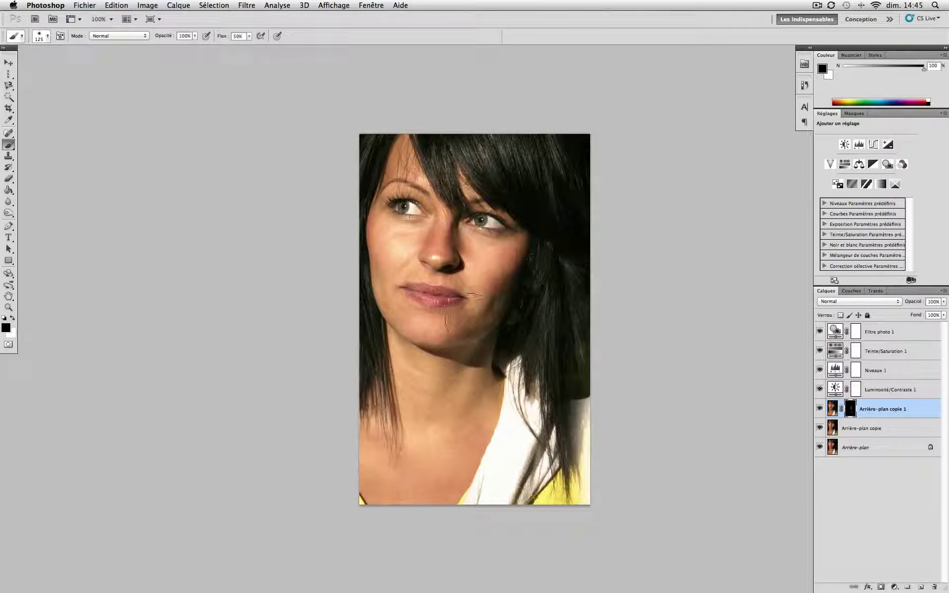
- Fill the mask of Arrière-plan copie 1 with Couleur de premier plan (black) to hide the blur completely
click(117, 5)
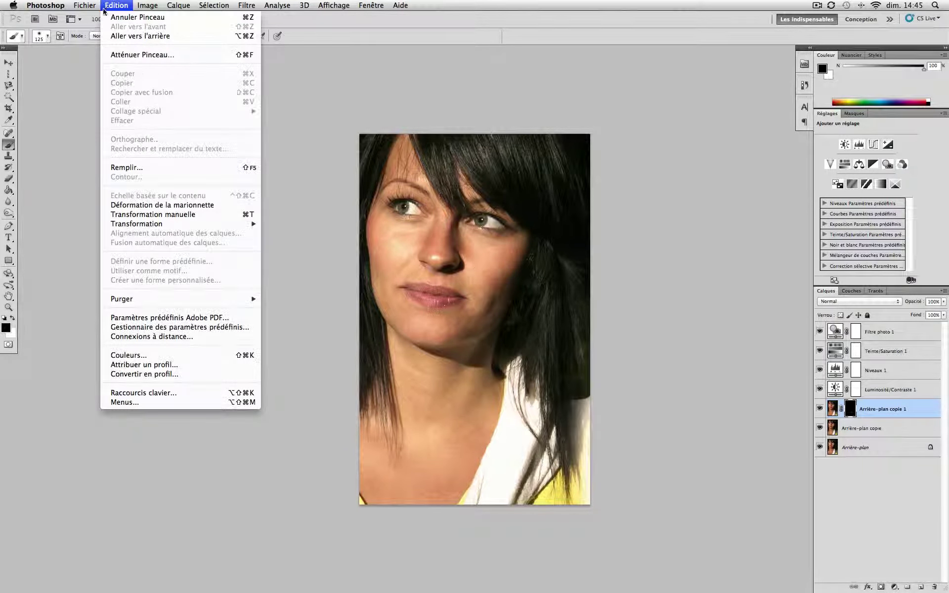
click(147, 168)
click(443, 256)
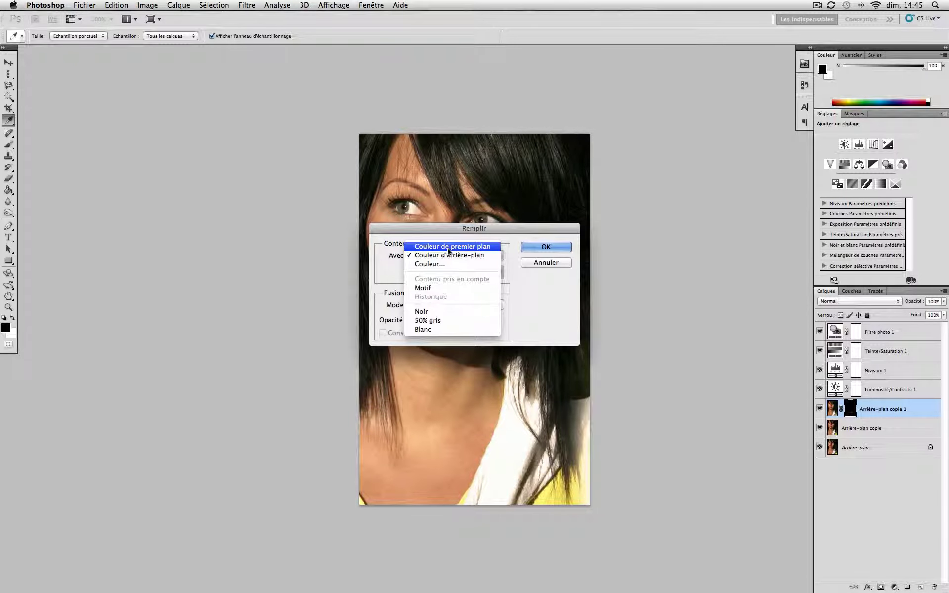
click(449, 246)
click(545, 247)
key(b)
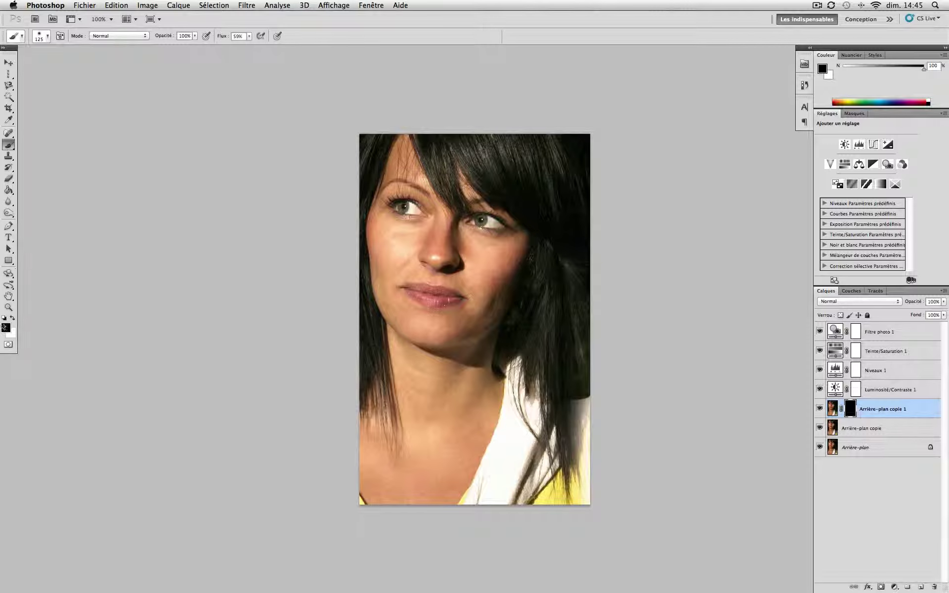
- Paint the mask white with a 70 px brush over the brightly lit cheek to reveal the blurred skin
click(13, 319)
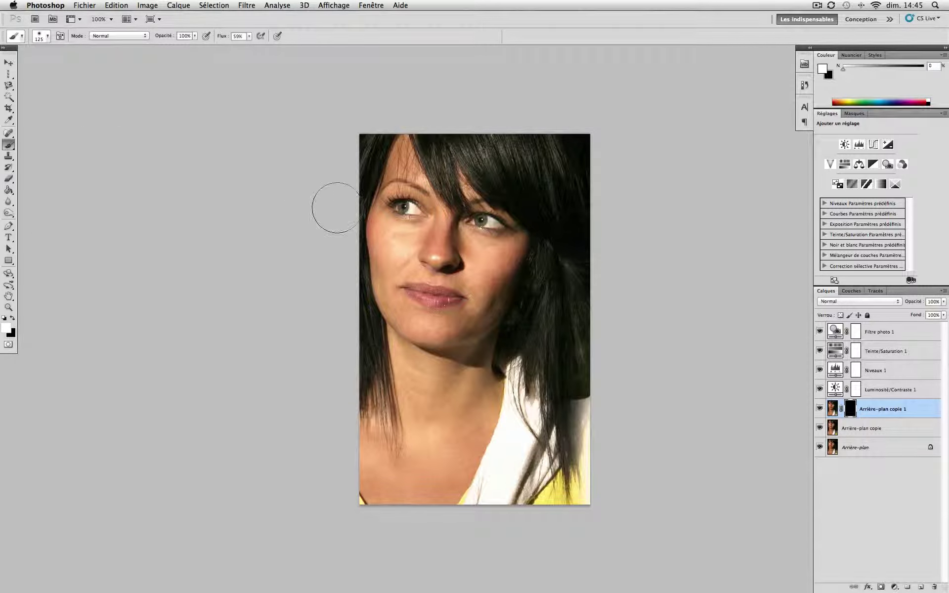
key(super+space)
click(423, 248)
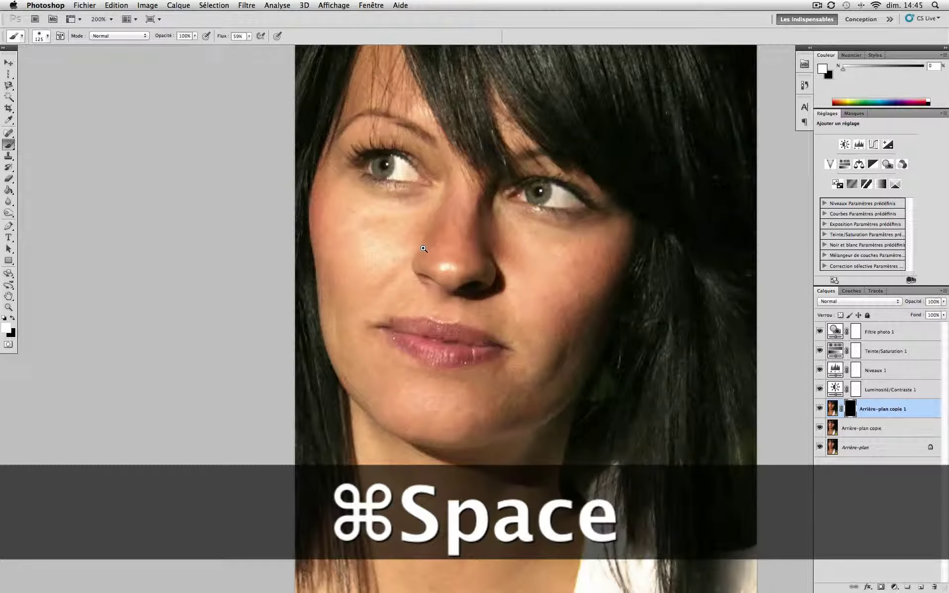
click(424, 248)
right_click(497, 270)
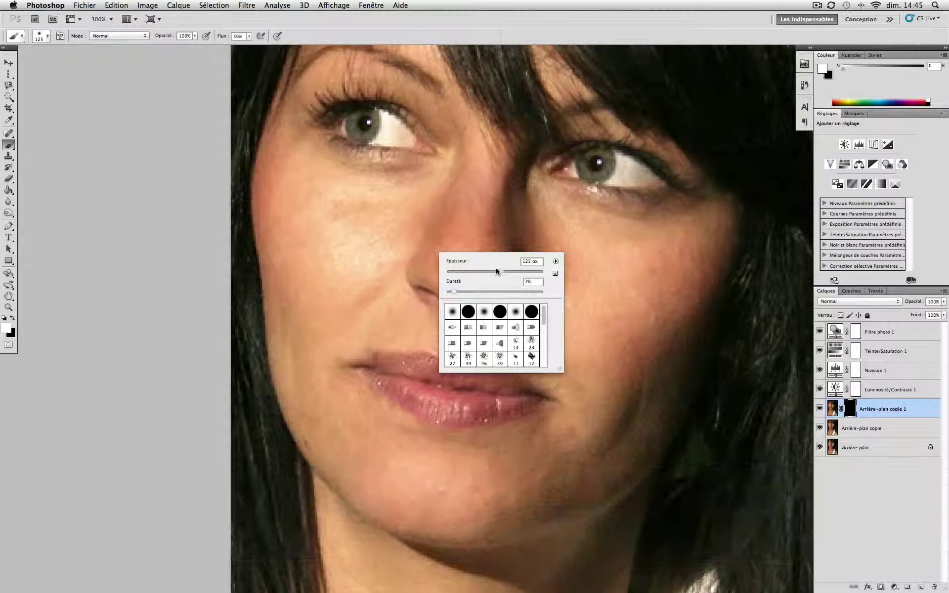
drag(483, 275, 479, 271)
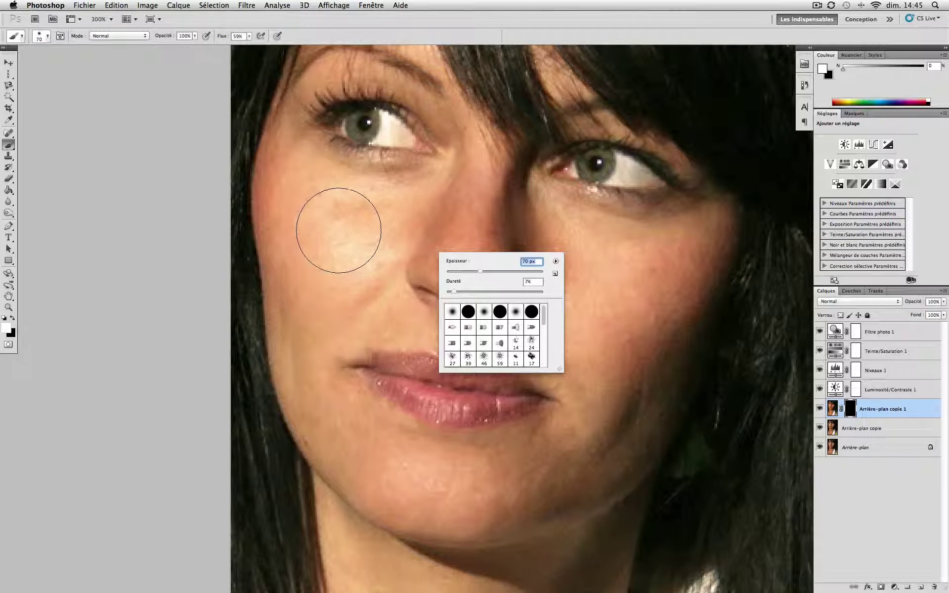
click(340, 230)
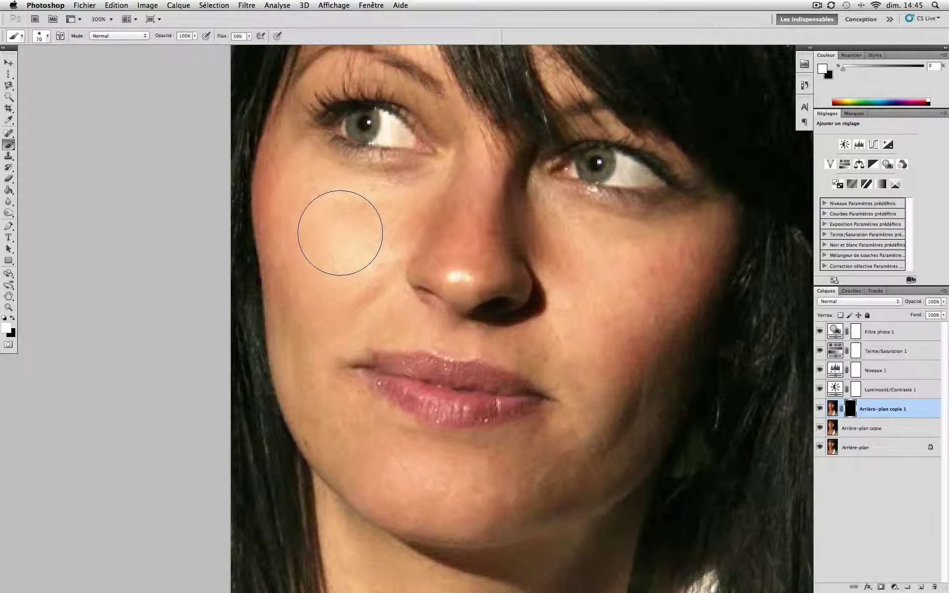
mouse_move(340, 233)
mouse_down()
mouse_move(377, 233)
mouse_move(327, 230)
mouse_move(312, 244)
mouse_up()
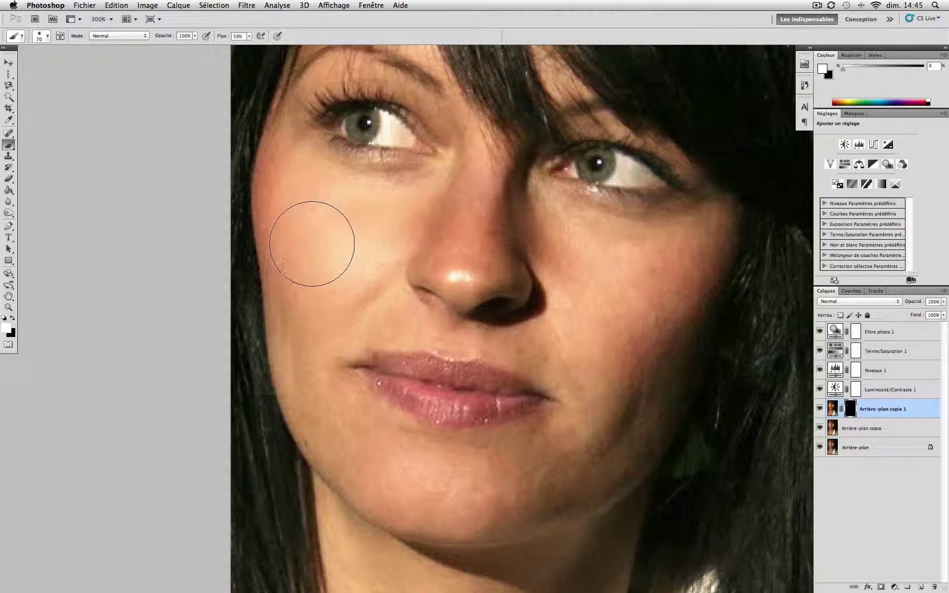
- Reduce the brush to 48 px and reveal the blur along the jaw, the chin and the shaded cheek
right_click(321, 391)
drag(368, 404, 369, 409)
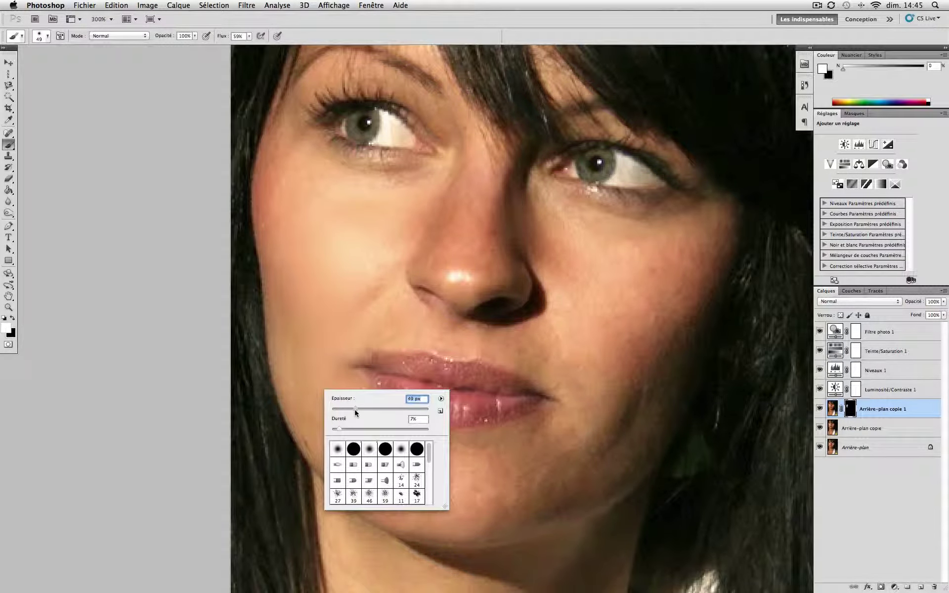
mouse_move(326, 291)
mouse_down()
mouse_move(306, 341)
mouse_move(313, 417)
mouse_move(440, 477)
mouse_move(520, 466)
mouse_move(368, 460)
mouse_move(396, 491)
mouse_move(429, 502)
mouse_move(502, 502)
mouse_up()
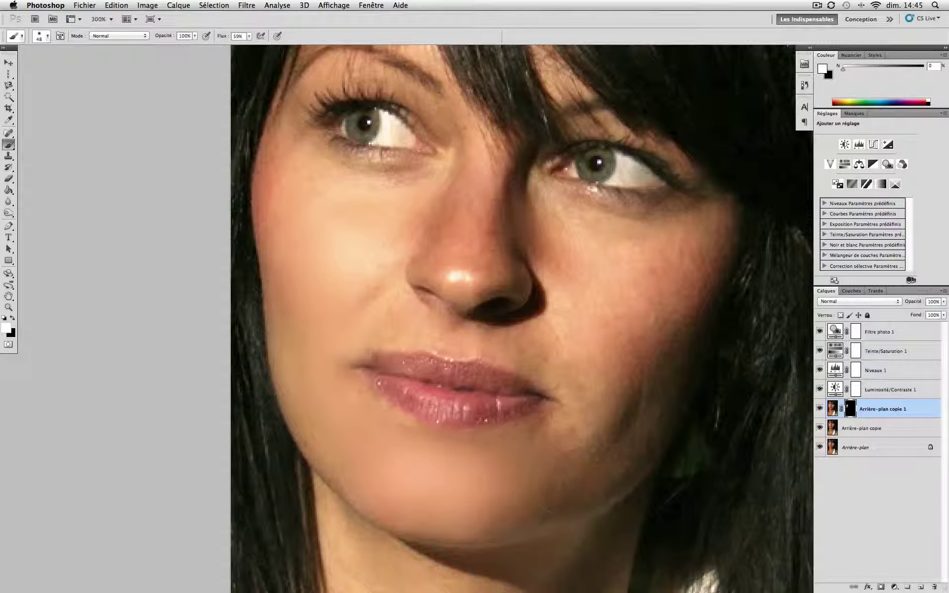
mouse_move(608, 420)
mouse_down()
mouse_move(647, 275)
mouse_move(679, 267)
mouse_move(605, 283)
mouse_move(574, 246)
mouse_move(613, 342)
mouse_up()
mouse_move(639, 436)
mouse_down()
mouse_move(385, 480)
mouse_move(334, 415)
mouse_move(297, 206)
mouse_move(314, 231)
mouse_move(371, 244)
mouse_move(360, 258)
mouse_up()
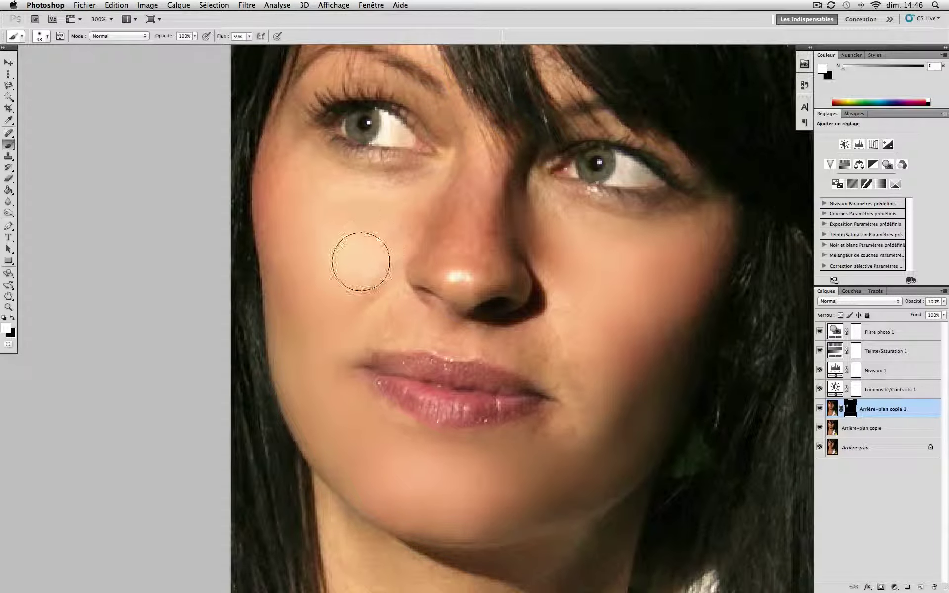
- Set the brush to 53% opacity and 30 px, and soften the skin around the eye, eyelid and forehead
click(195, 36)
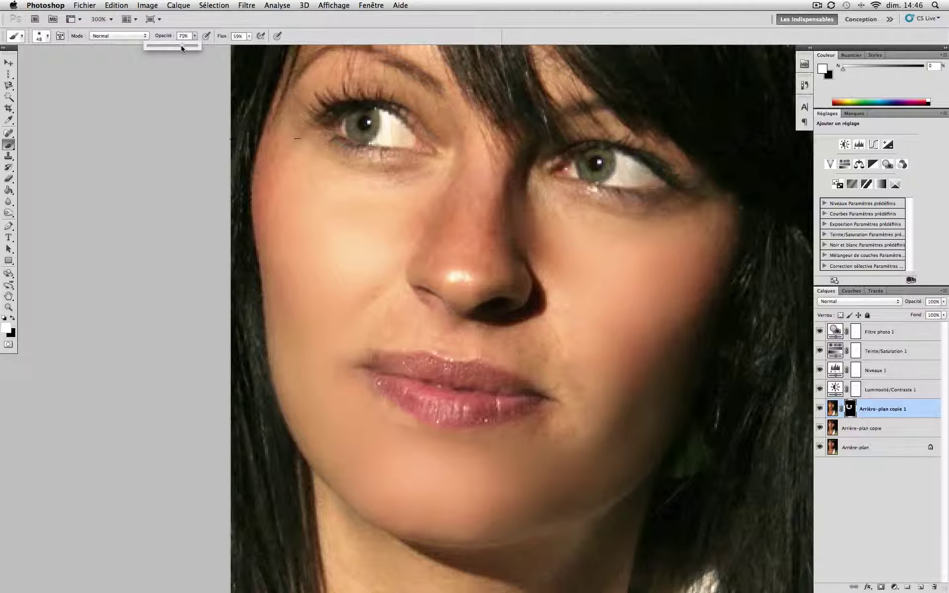
drag(182, 45, 173, 45)
right_click(398, 175)
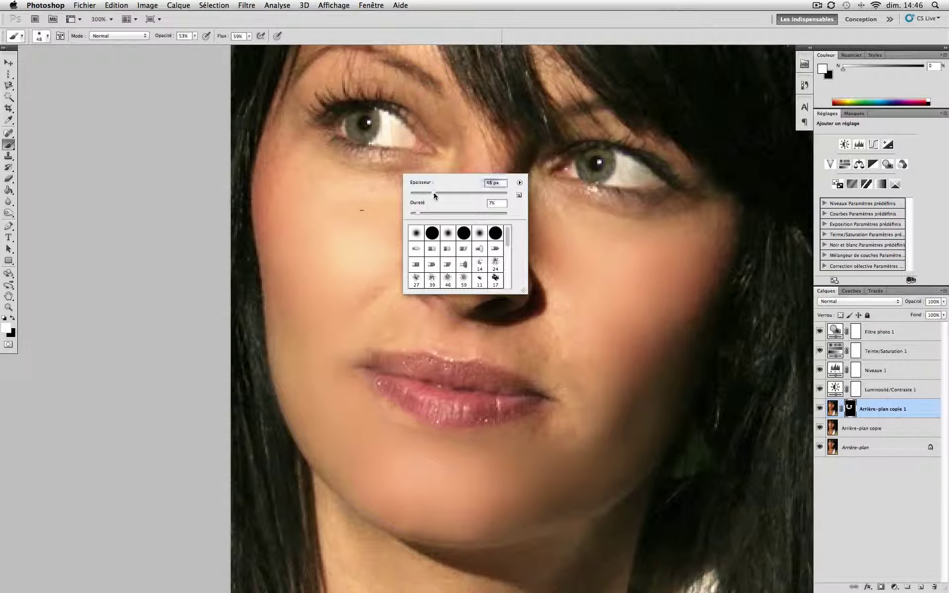
mouse_move(426, 193)
mouse_down()
mouse_move(396, 170)
mouse_move(323, 154)
mouse_move(373, 171)
mouse_move(305, 136)
mouse_move(294, 109)
mouse_move(409, 77)
mouse_up()
mouse_move(353, 67)
mouse_down()
mouse_move(358, 75)
mouse_move(380, 63)
mouse_move(431, 97)
mouse_move(392, 81)
mouse_move(318, 80)
mouse_up()
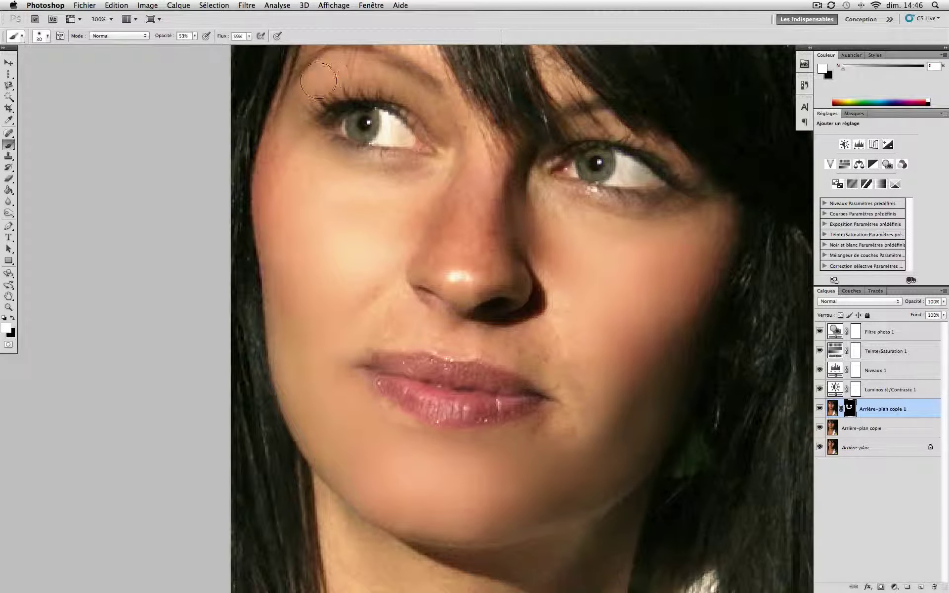
mouse_move(298, 130)
mouse_down()
mouse_move(274, 164)
mouse_move(267, 209)
mouse_move(295, 108)
mouse_up()
scroll(307, 74, up, 6)
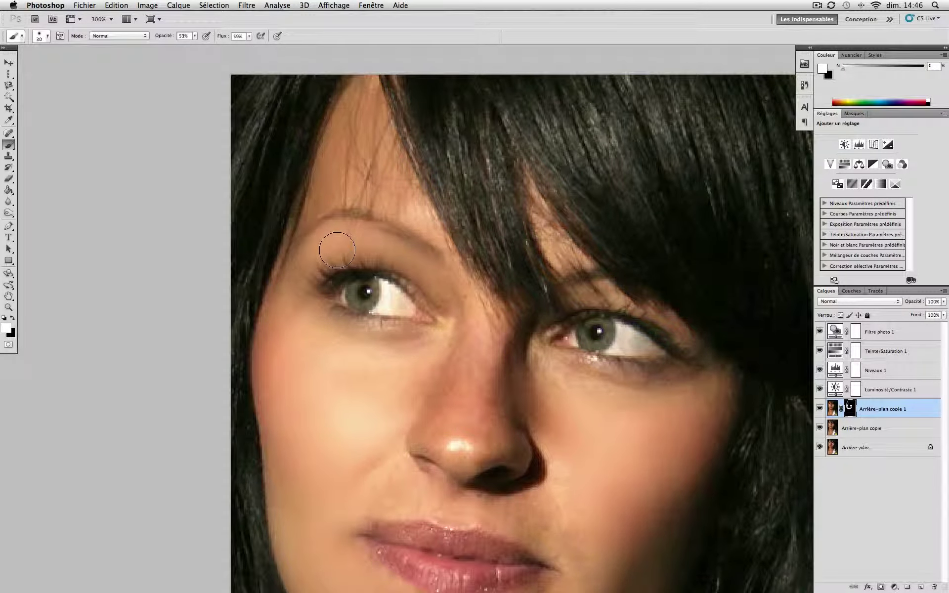
- Undo the last brush stroke and continue softening the skin around the nose and mouth
click(118, 5)
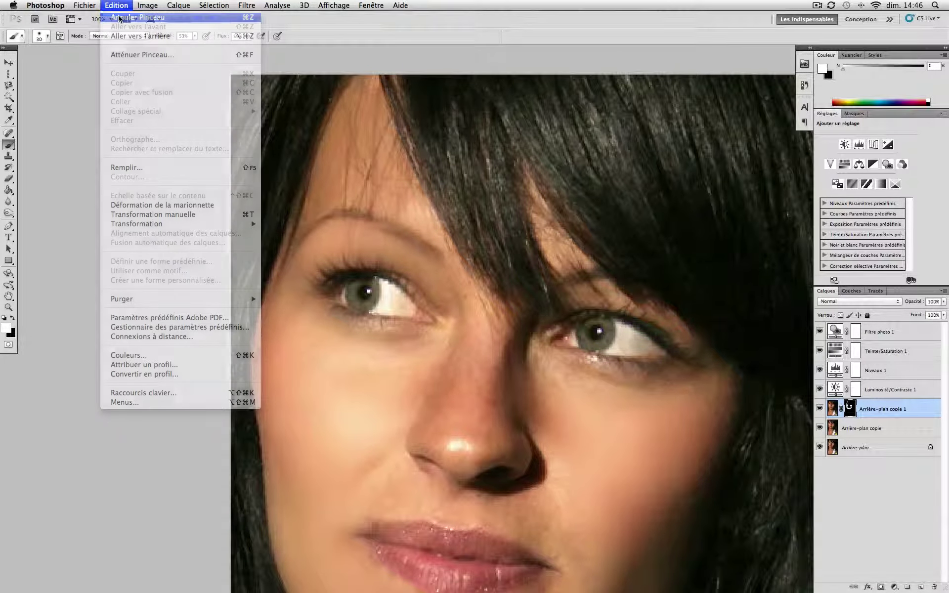
click(118, 18)
scroll(400, 240, down, 5)
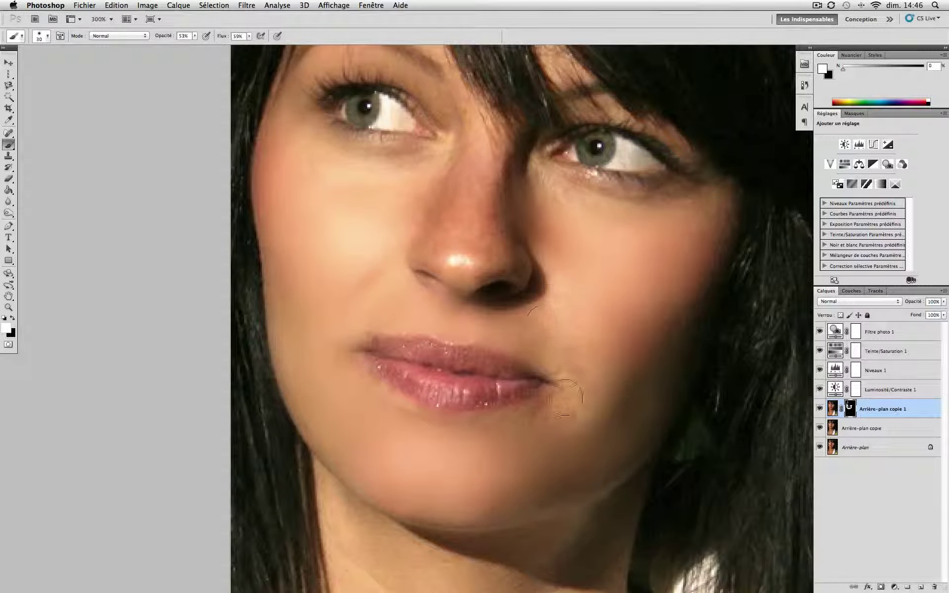
scroll(554, 318, up, 3)
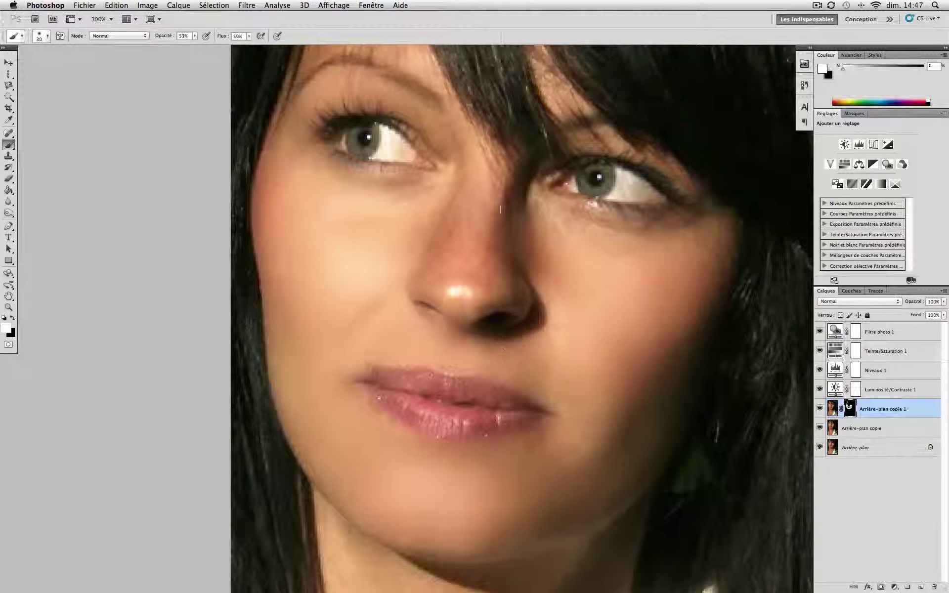
- Soften the nose with the brush at 57% opacity and undo the last stroke
right_click(481, 203)
drag(194, 36, 199, 47)
scroll(465, 134, up, 5)
key(super+z)
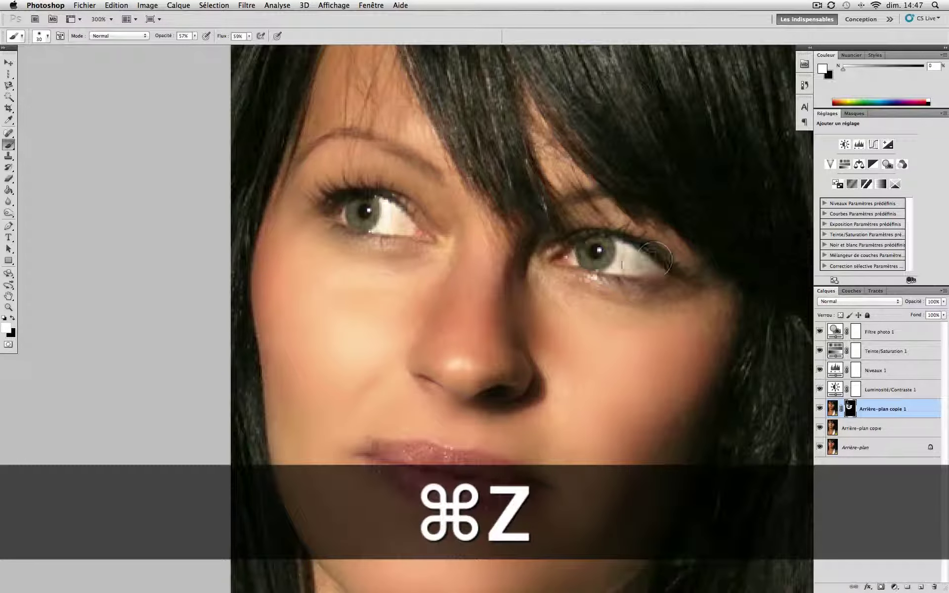
- Set the brush to 32% opacity and 11 px, and soften the fine skin areas near the eyes
right_click(655, 258)
drag(194, 37, 184, 48)
right_click(636, 240)
drag(635, 237, 605, 232)
click(383, 241)
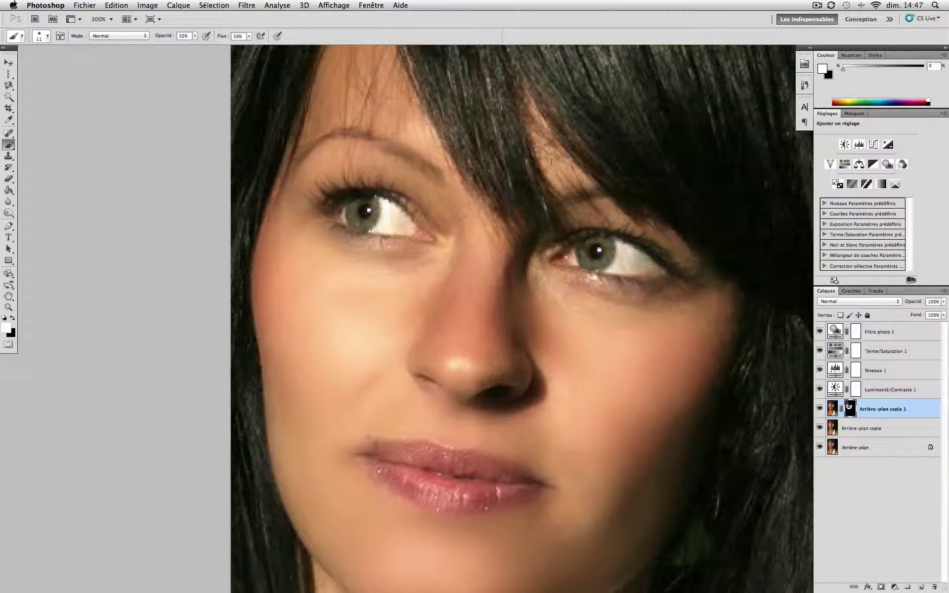
- Enlarge the brush to 32 px and paint the mask black along the jawline to restore its sharp edge
scroll(549, 159, down, 5)
scroll(377, 256, down, 4)
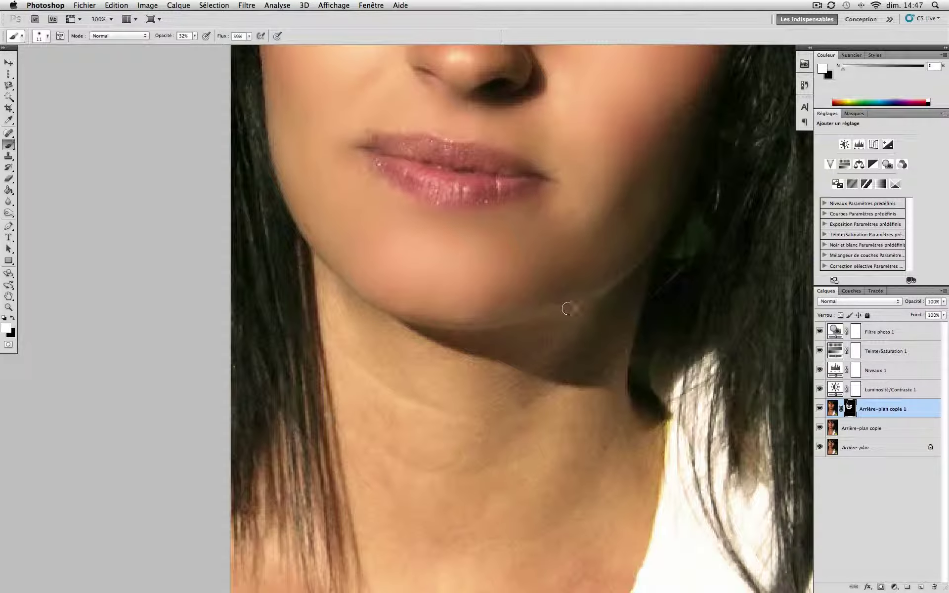
right_click(401, 368)
drag(402, 368, 410, 368)
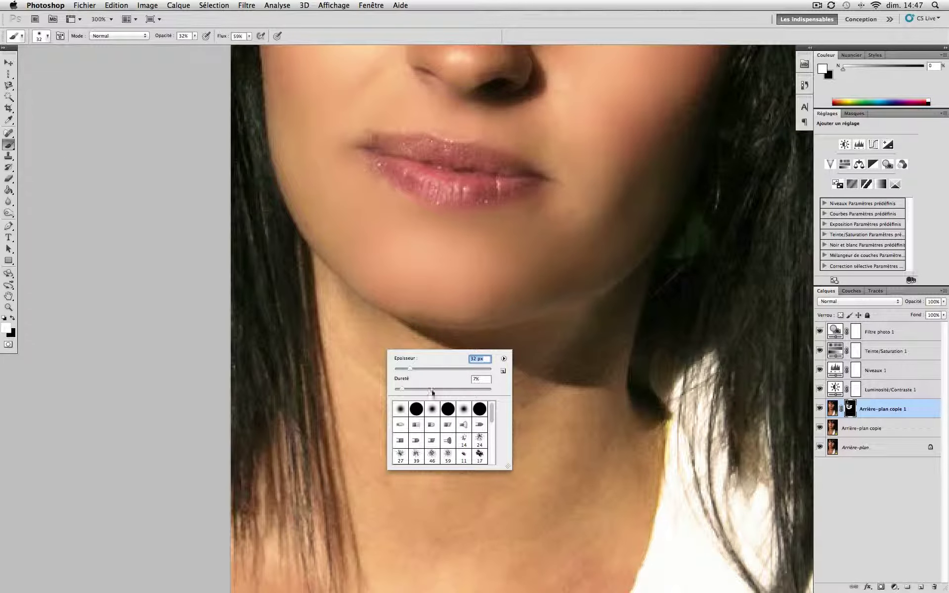
click(13, 318)
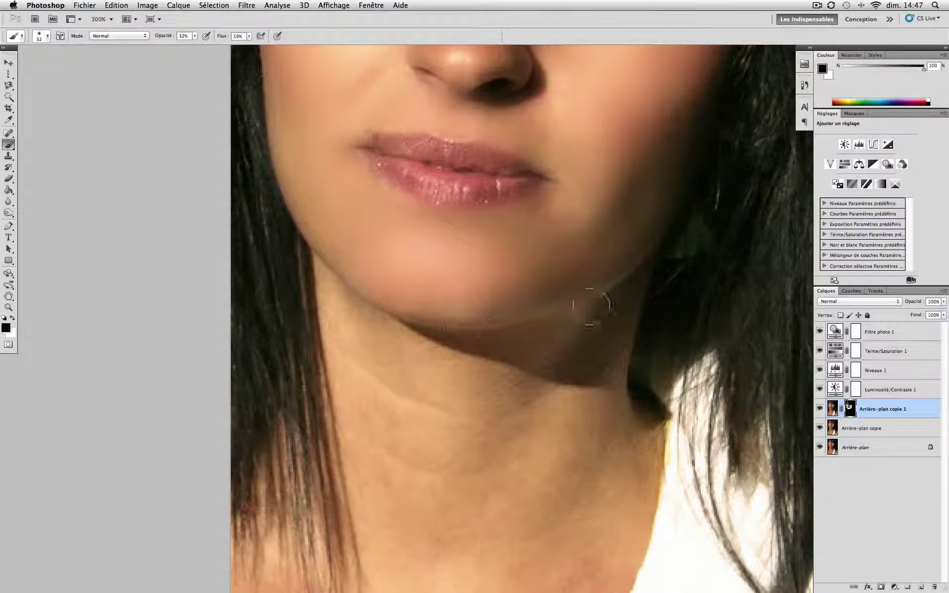
scroll(627, 233, up, 10)
scroll(626, 236, down, 7)
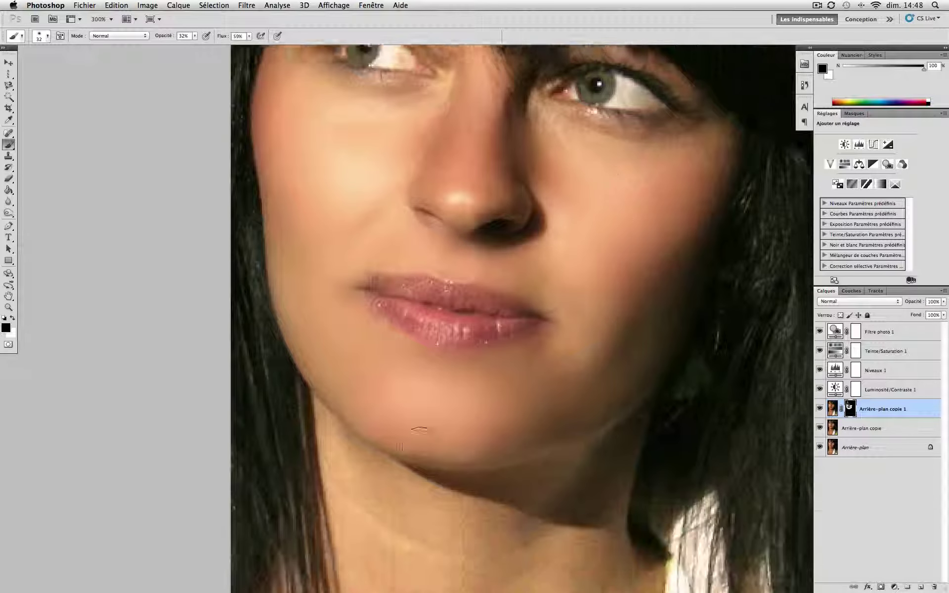
- Paint the mask white over the neck and chest with a 63 px brush at 81% opacity
click(196, 35)
drag(215, 45, 222, 46)
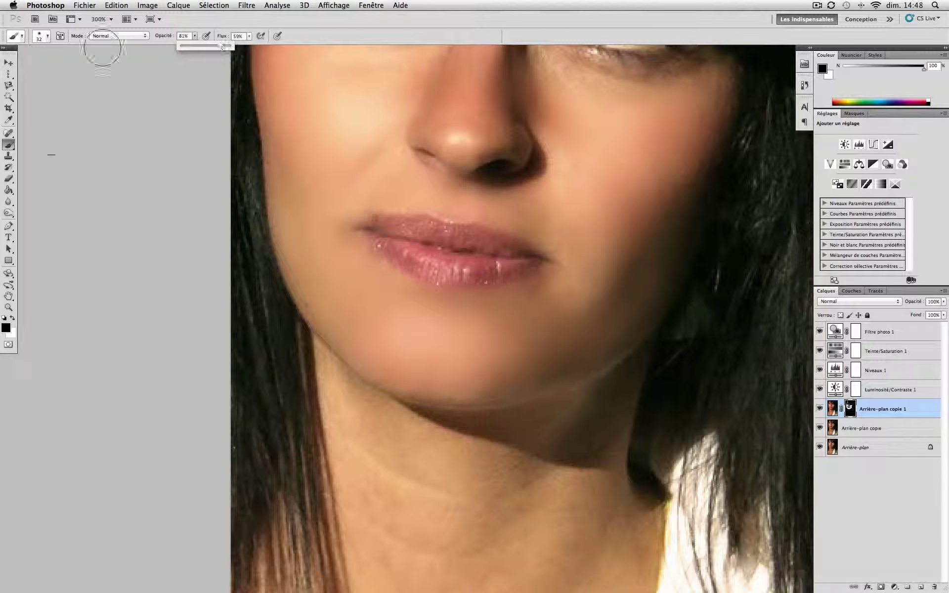
click(12, 318)
scroll(180, 346, down, 5)
scroll(180, 346, down, 2)
right_click(583, 222)
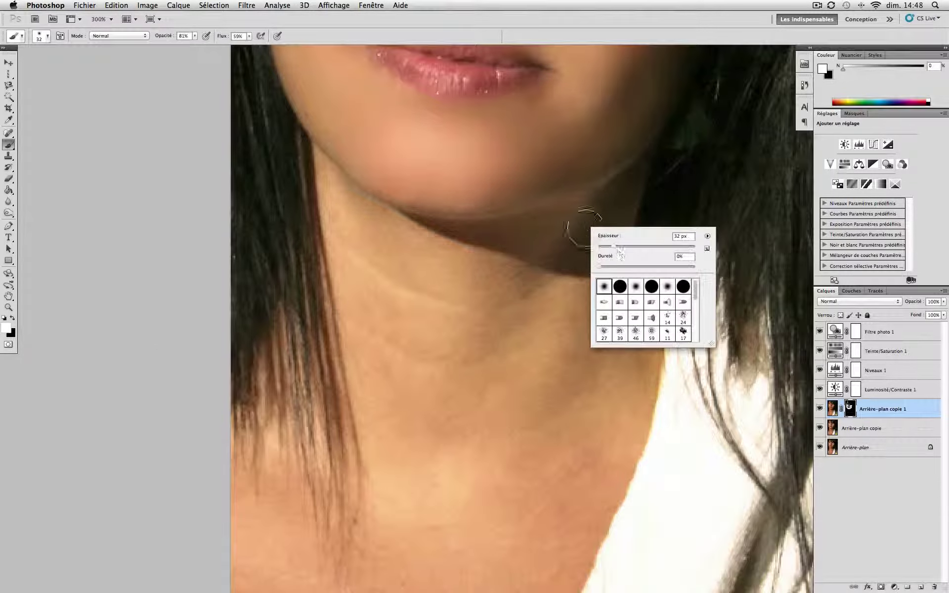
drag(613, 251, 630, 251)
key(Return)
scroll(537, 272, down, 8)
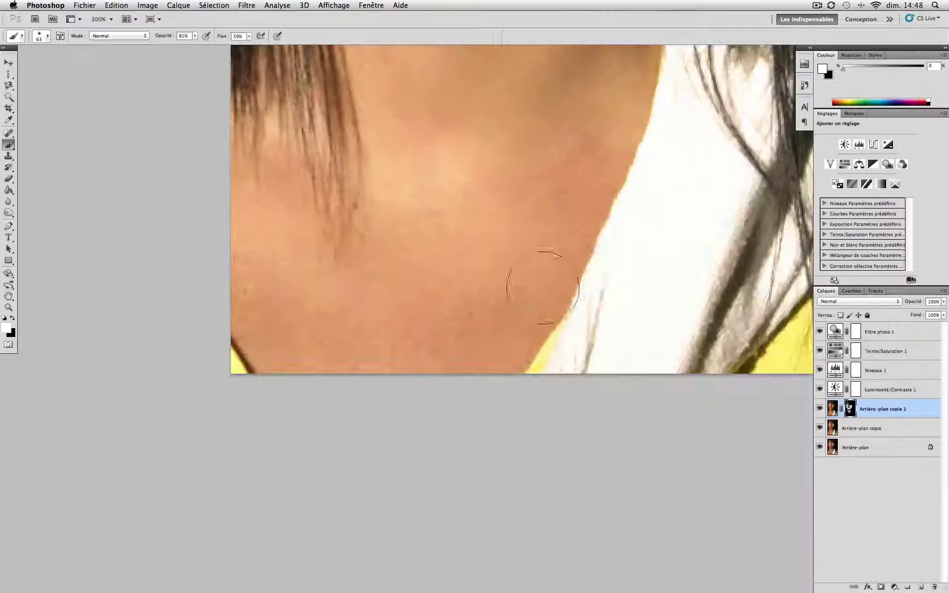
scroll(495, 307, up, 2)
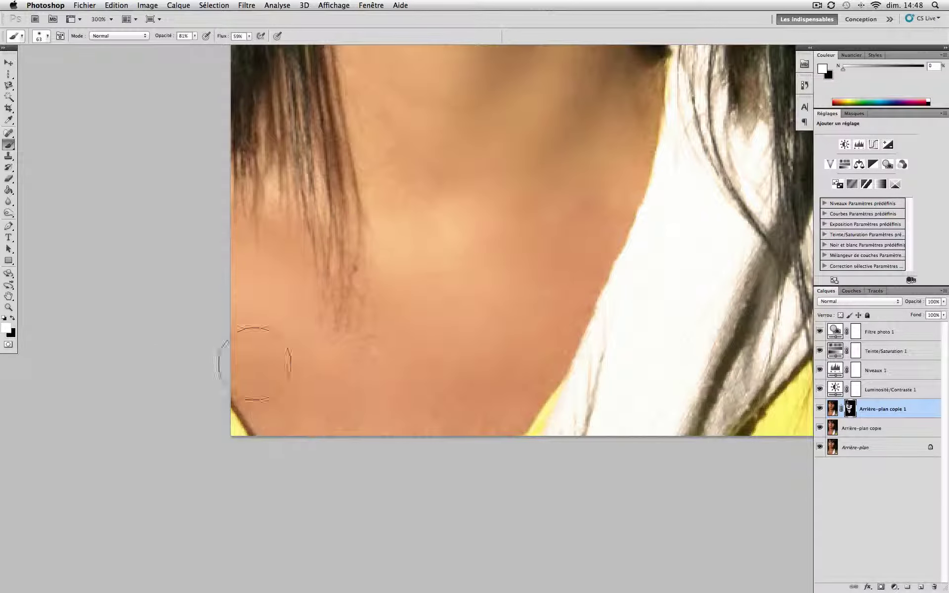
- Reduce the brush to 38 px and soften the shaded skin under the chin and on the neck
scroll(508, 386, up, 8)
right_click(653, 312)
drag(631, 327, 608, 240)
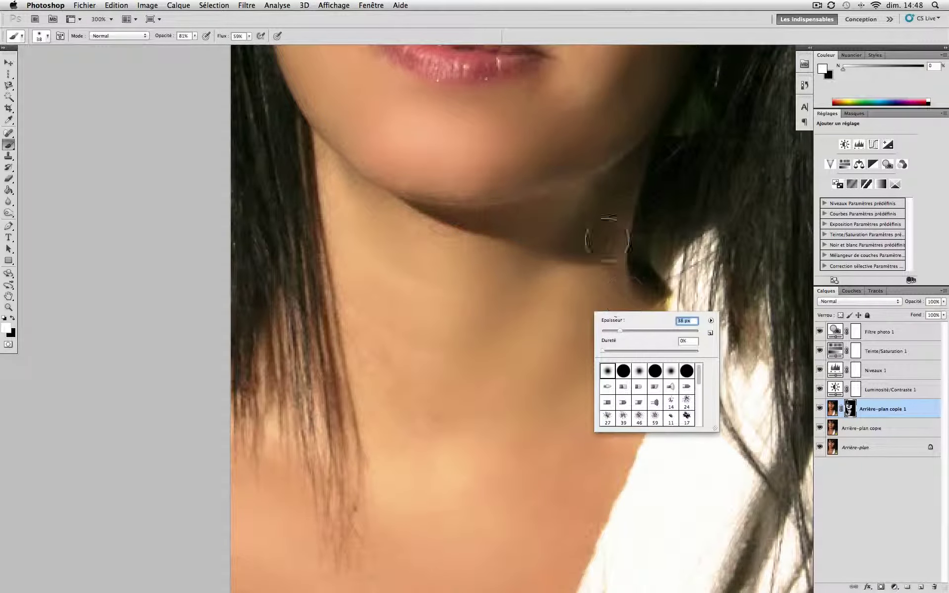
key(Return)
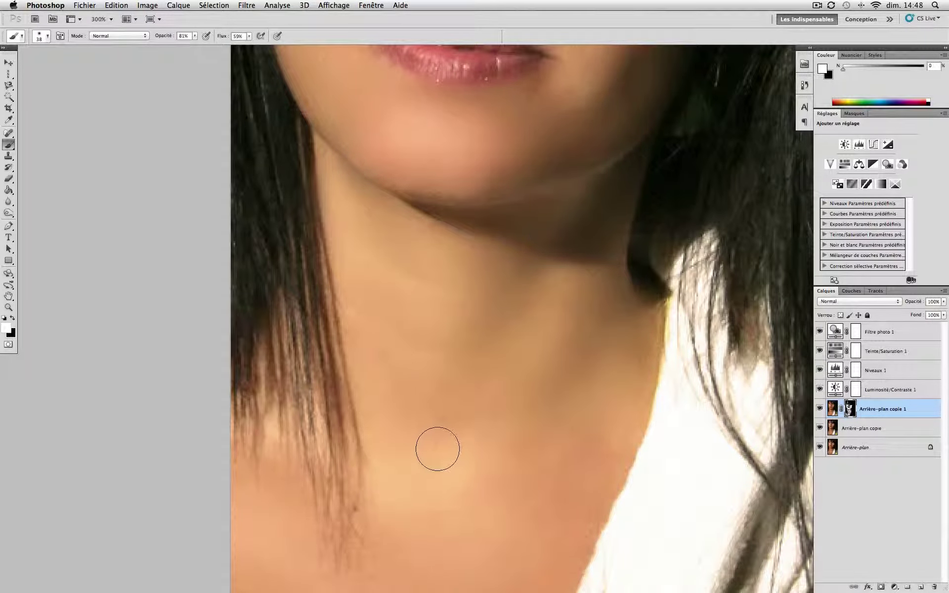
- Check the whole portrait and lower the opacity of the Arrière-plan copie 1 layer to 79%
key(super+alt+space)
click(488, 342)
click(489, 342)
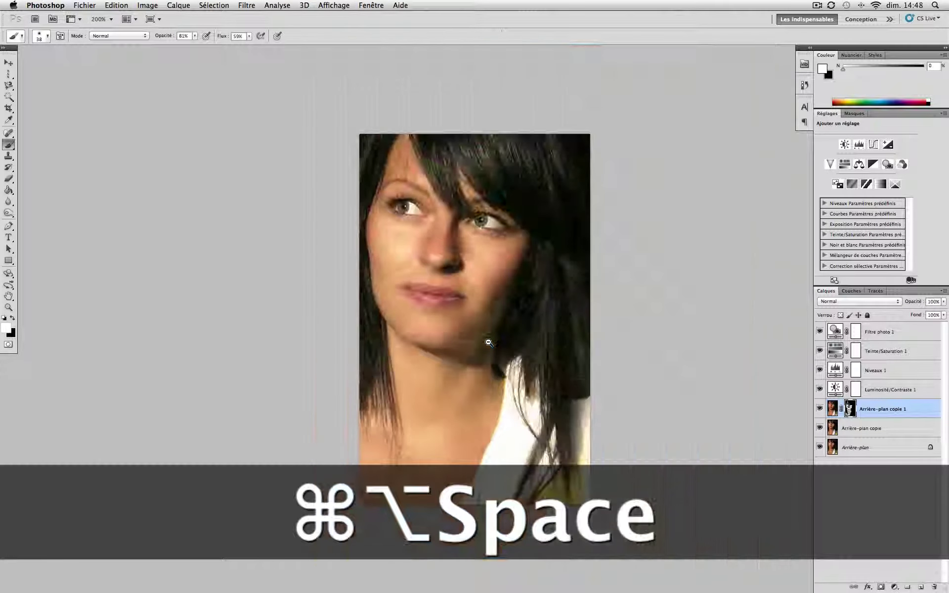
key(super+space)
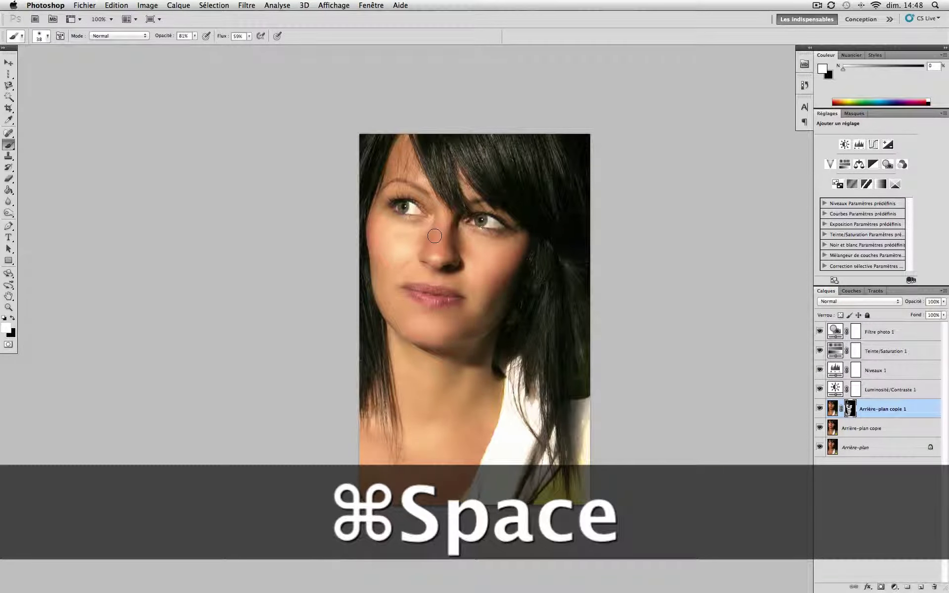
key(super+space)
click(435, 176)
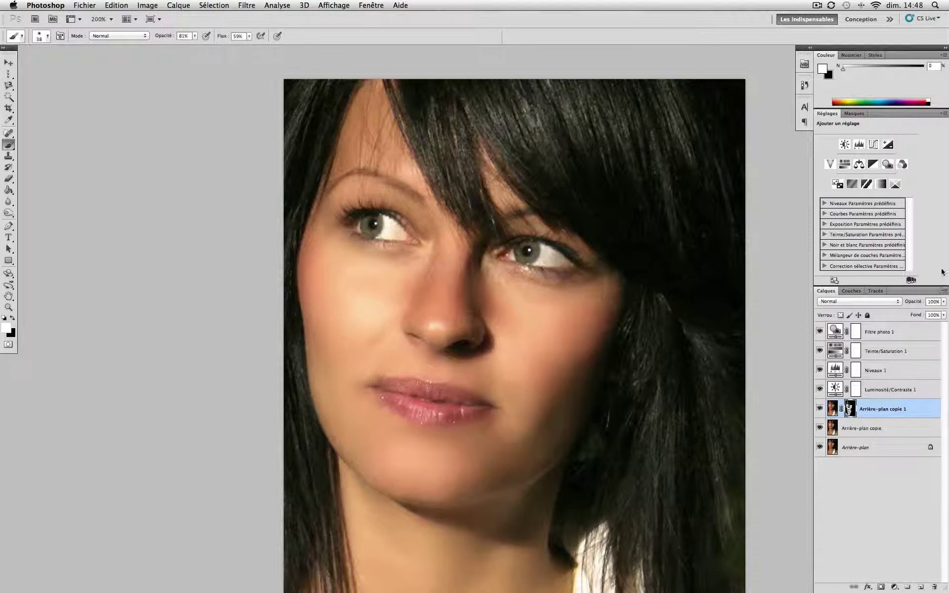
click(944, 304)
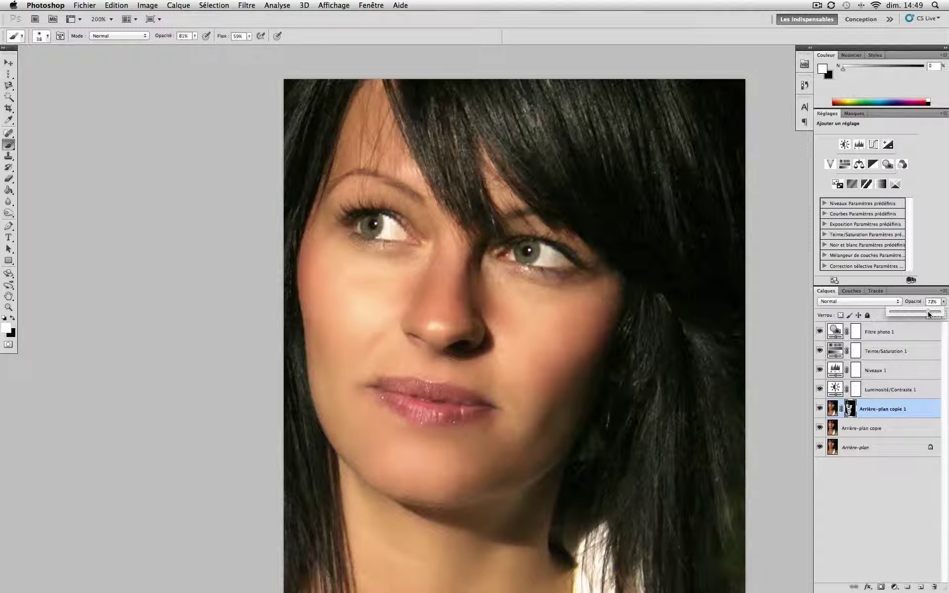
drag(503, 318, 471, 283)
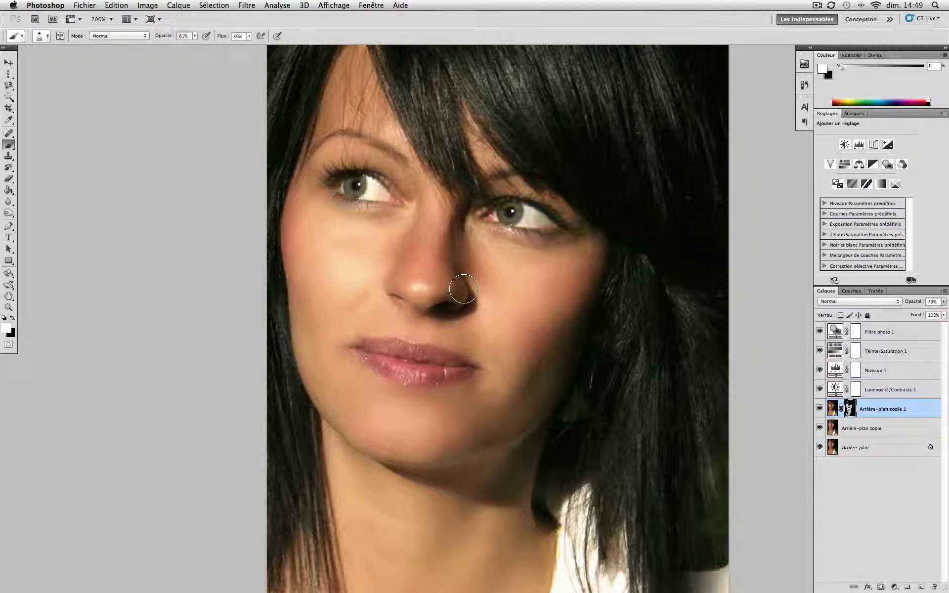
- Duplicate the Arrière-plan copie layer
mouse_move(375, 359)
mouse_down()
mouse_move(441, 357)
mouse_move(400, 364)
mouse_move(411, 361)
mouse_up()
click(862, 429)
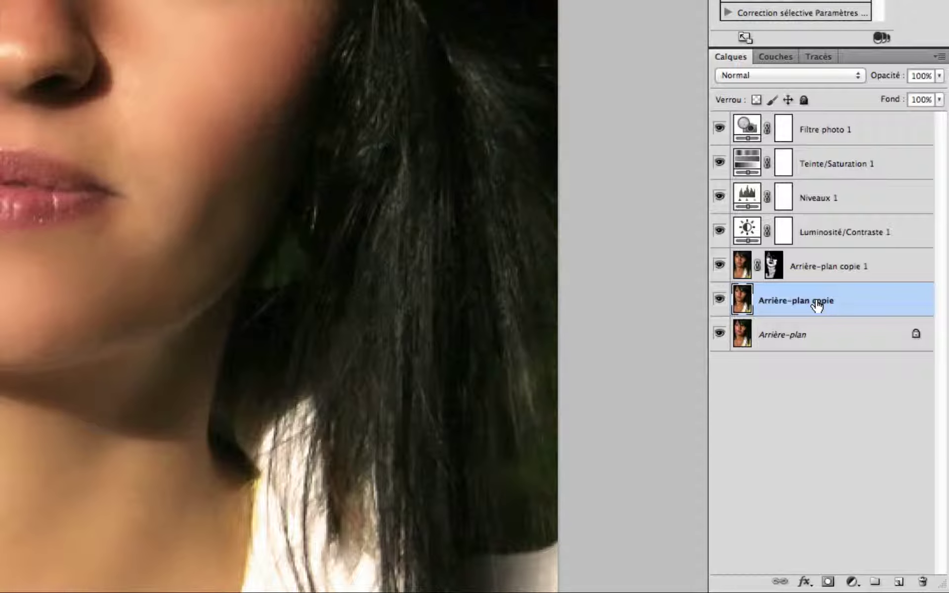
key(super+j)
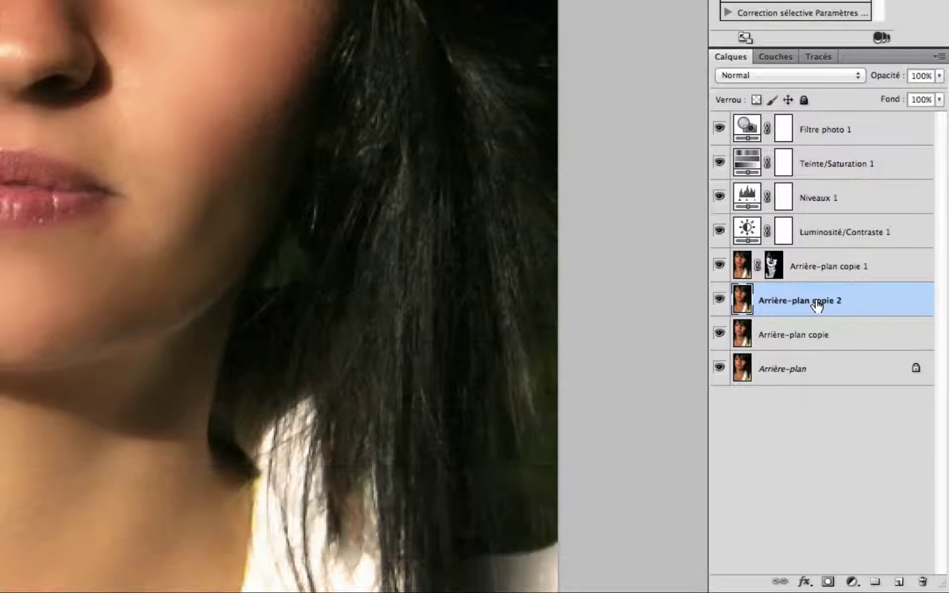
- Duplicate the masked Arrière-plan copie 1 layer together with its mask
click(865, 267)
key(super)
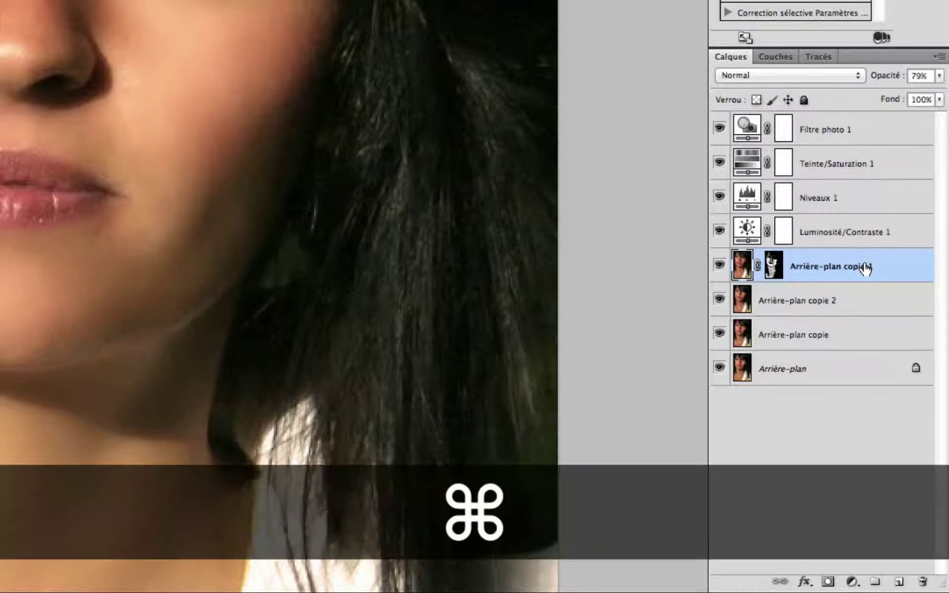
key(super+j)
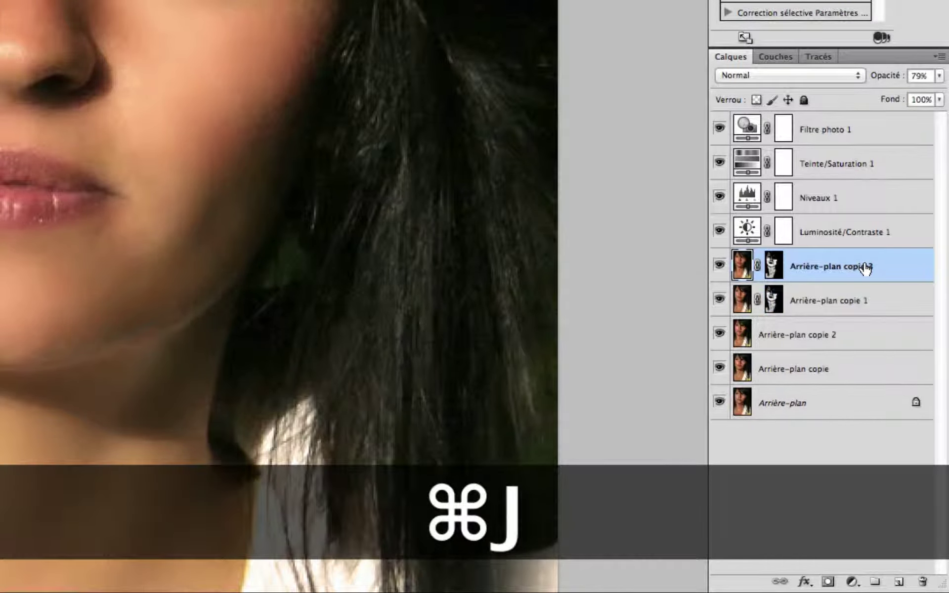
- Merge the Arrière-plan copie 1 and Arrière-plan copie 2 layers and move the result above Arrière-plan copie 3
click(866, 299)
super+click(824, 341)
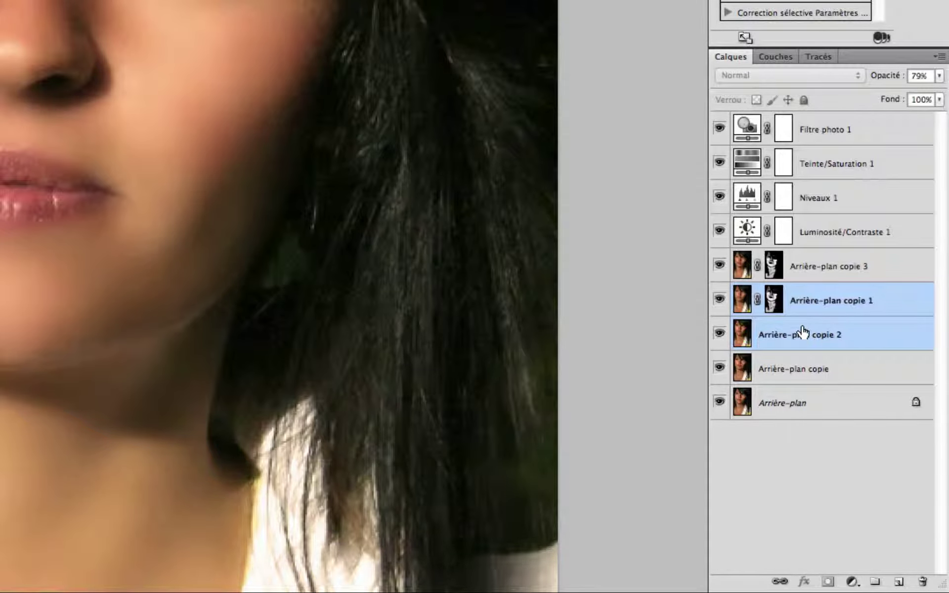
right_click(802, 332)
click(688, 538)
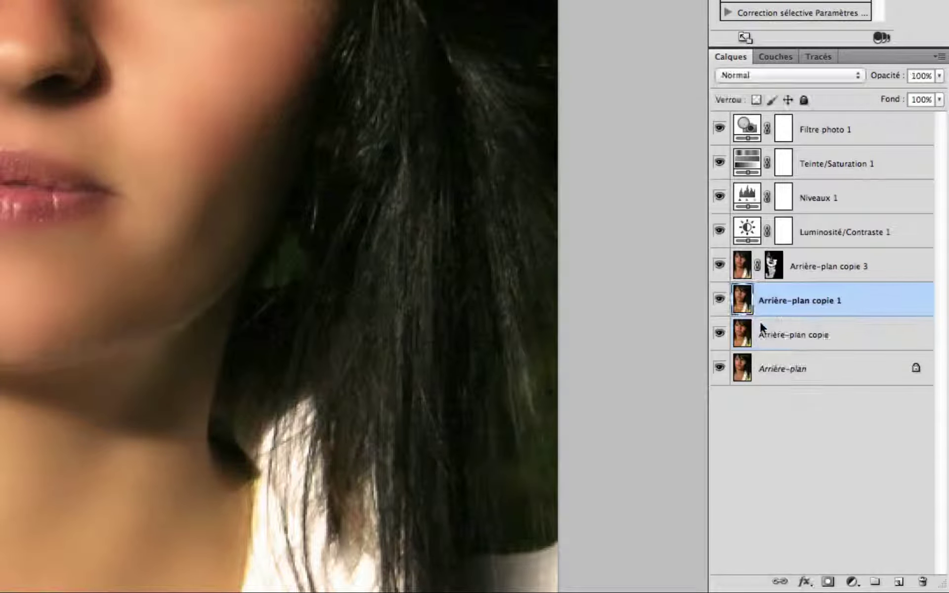
drag(778, 305, 783, 268)
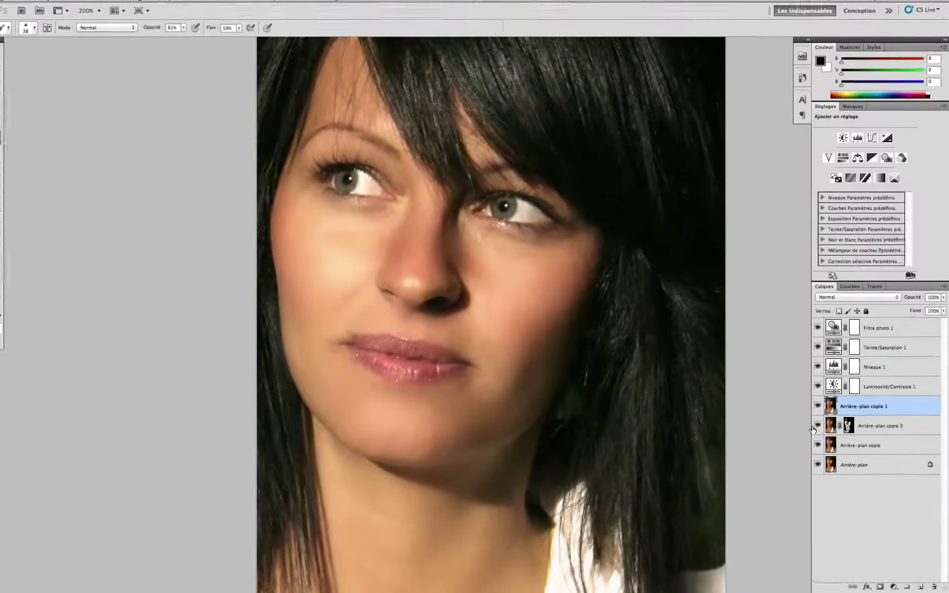
- Hide and show the merged layer and the masked copy to compare the skin before and after smoothing
mouse_move(813, 428)
mouse_down()
mouse_move(819, 470)
mouse_move(817, 435)
mouse_up()
click(820, 408)
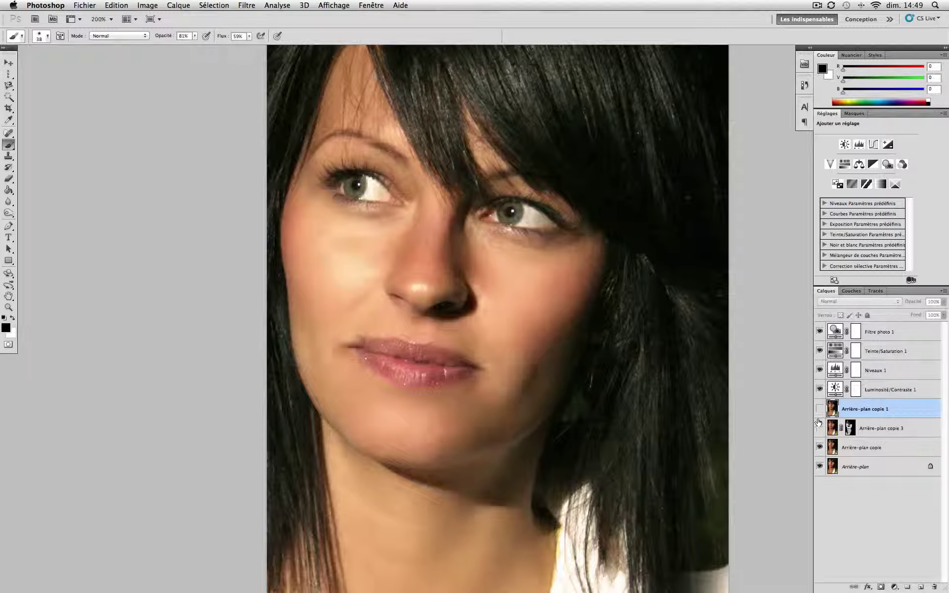
click(818, 423)
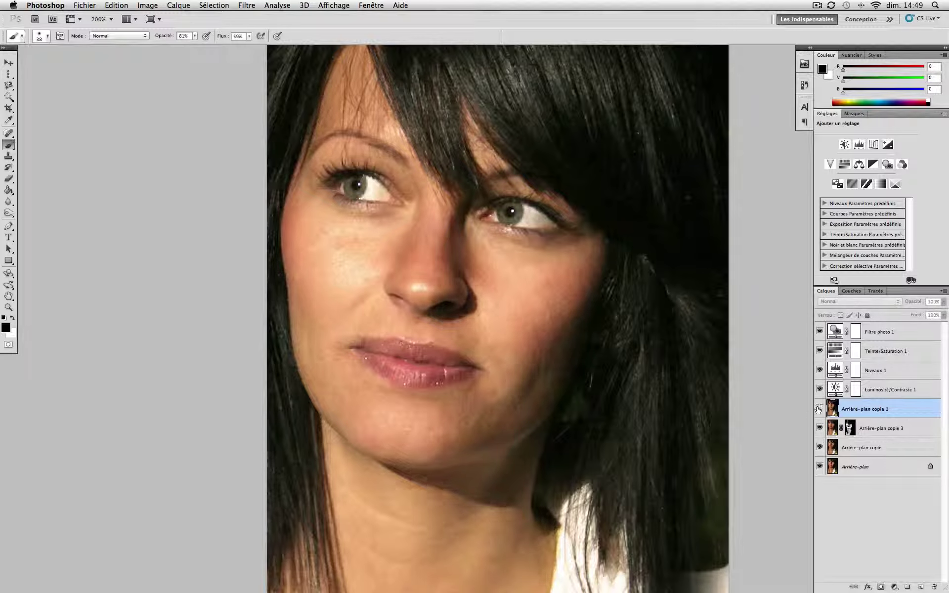
click(819, 408)
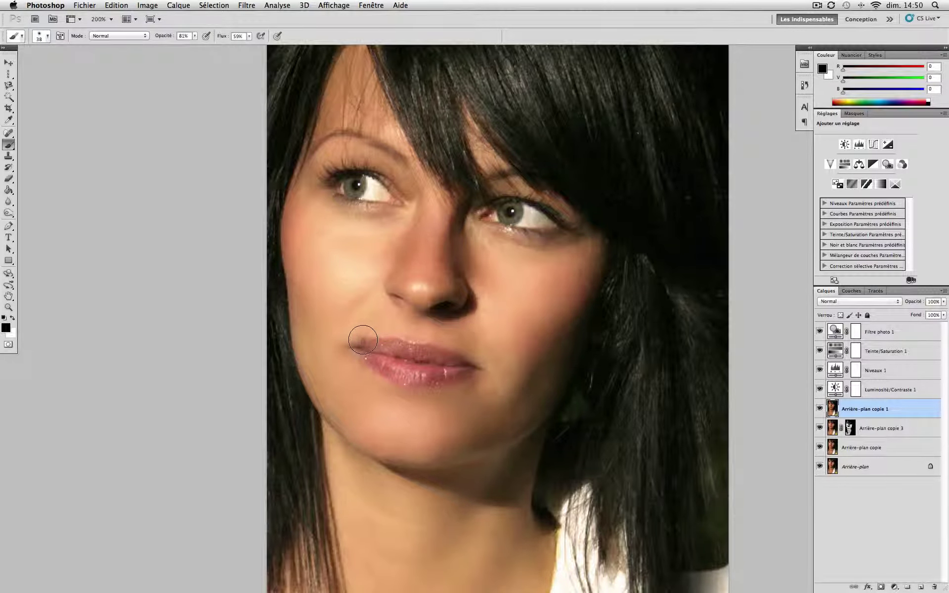
- Select the lips by tracing their outline with the Magnetic Lasso at close zoom
key(super+space)
click(393, 350)
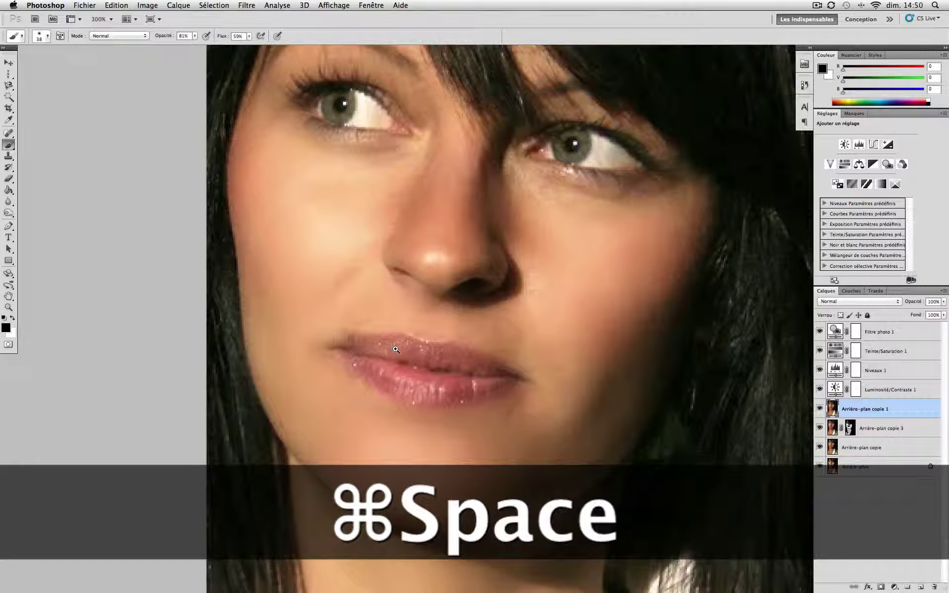
click(396, 350)
mouse_move(448, 375)
mouse_down()
mouse_move(435, 353)
mouse_move(445, 344)
mouse_up()
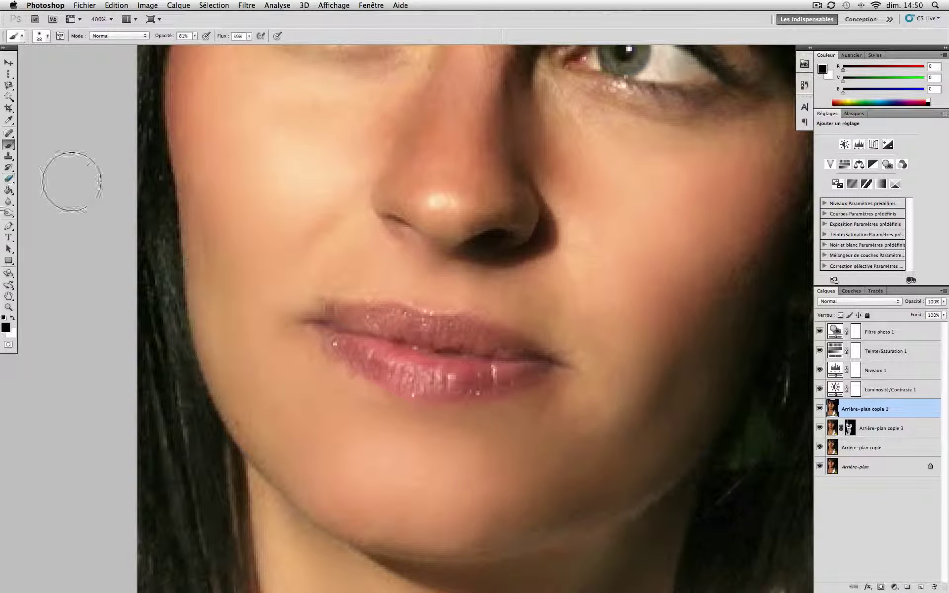
click(9, 86)
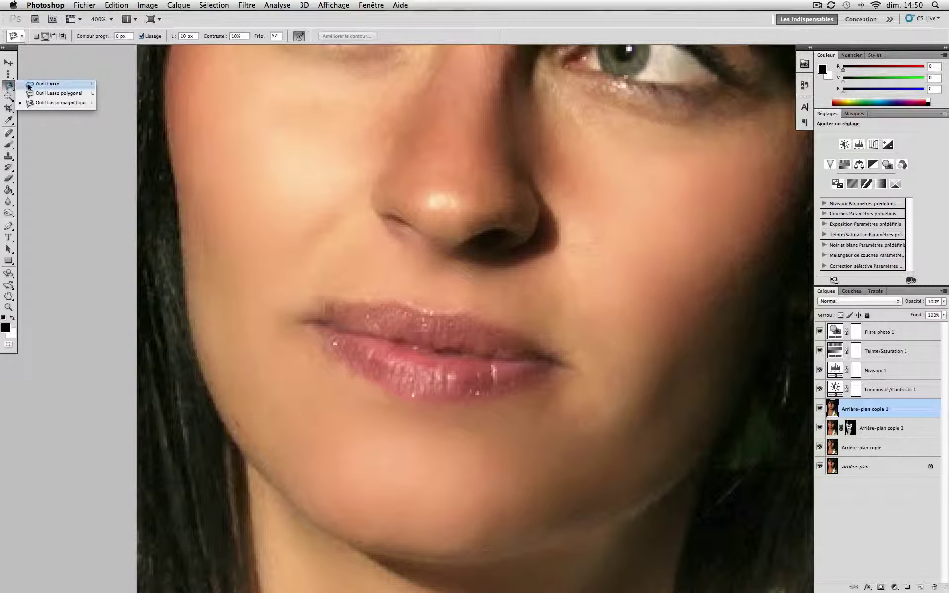
click(61, 103)
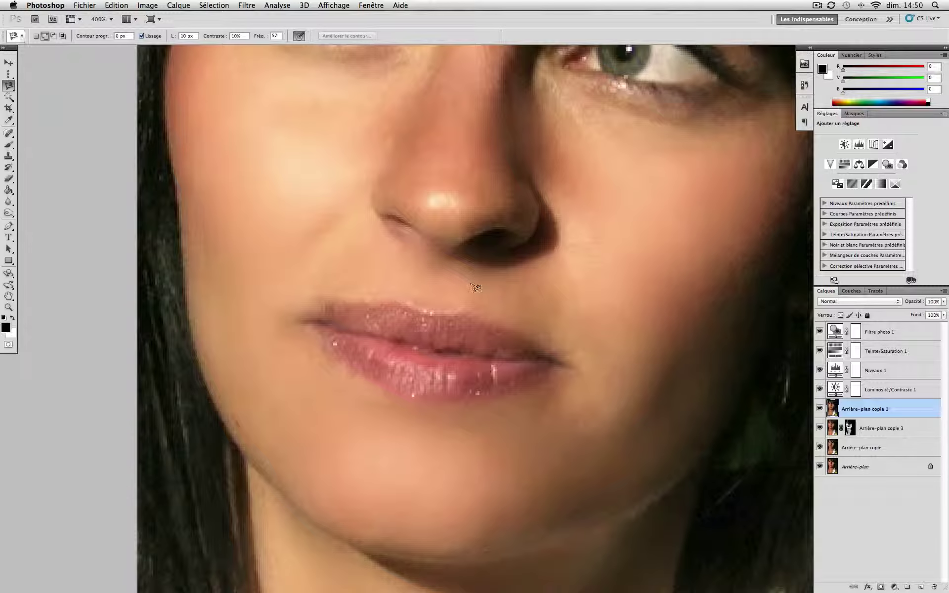
click(542, 341)
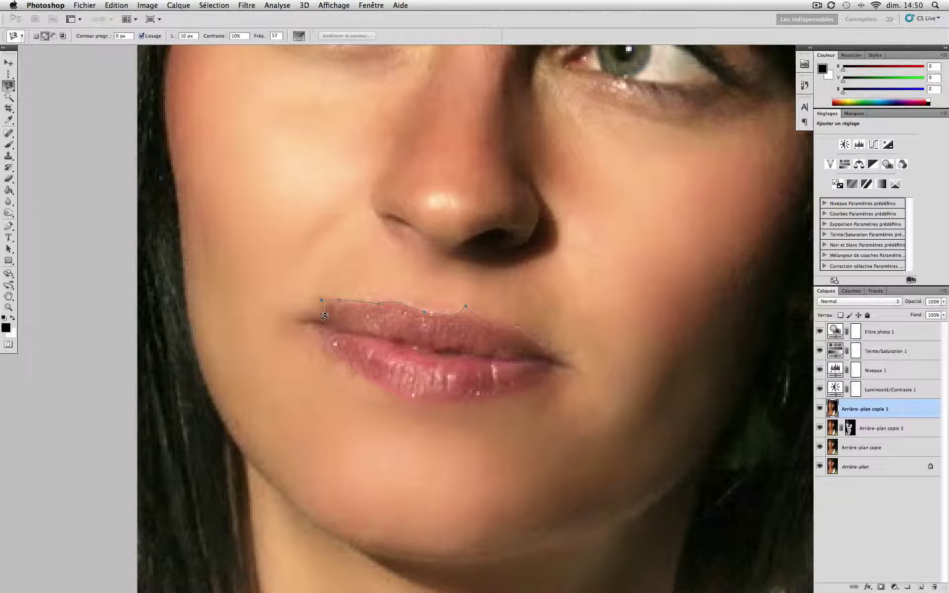
click(321, 319)
click(303, 322)
double_click(544, 339)
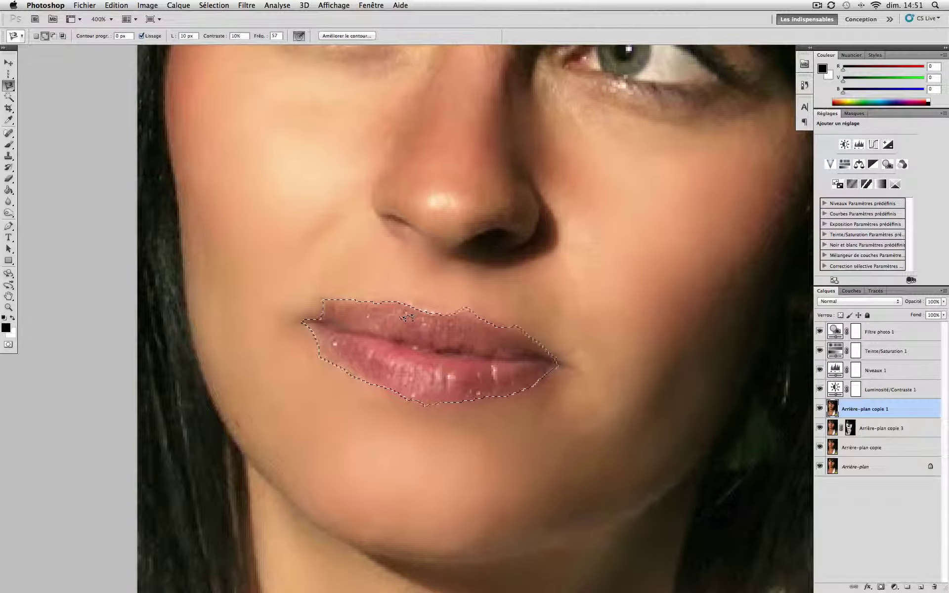
- Feather the lip selection by 2 pixels and a second time by 3 pixels
right_click(384, 325)
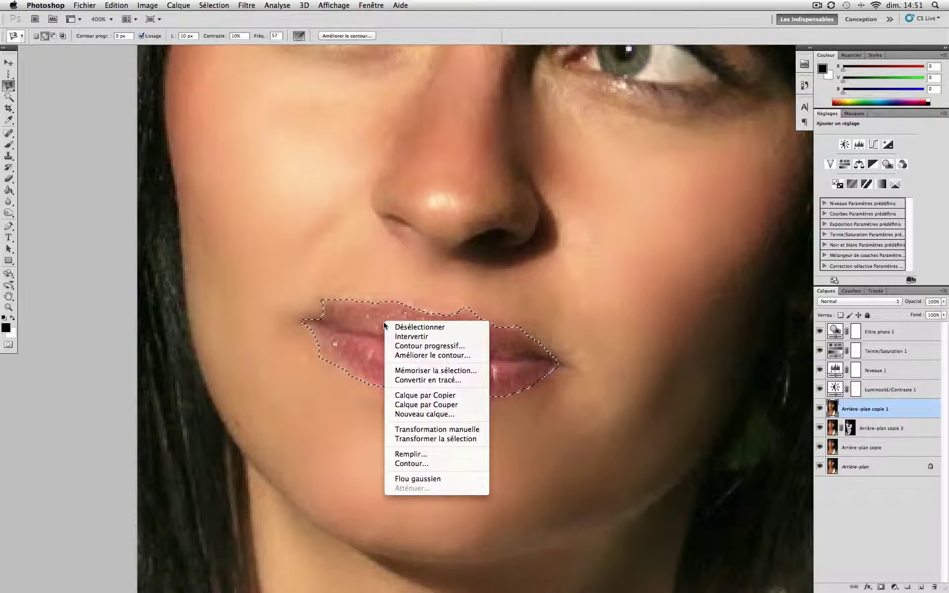
click(425, 346)
text(2)
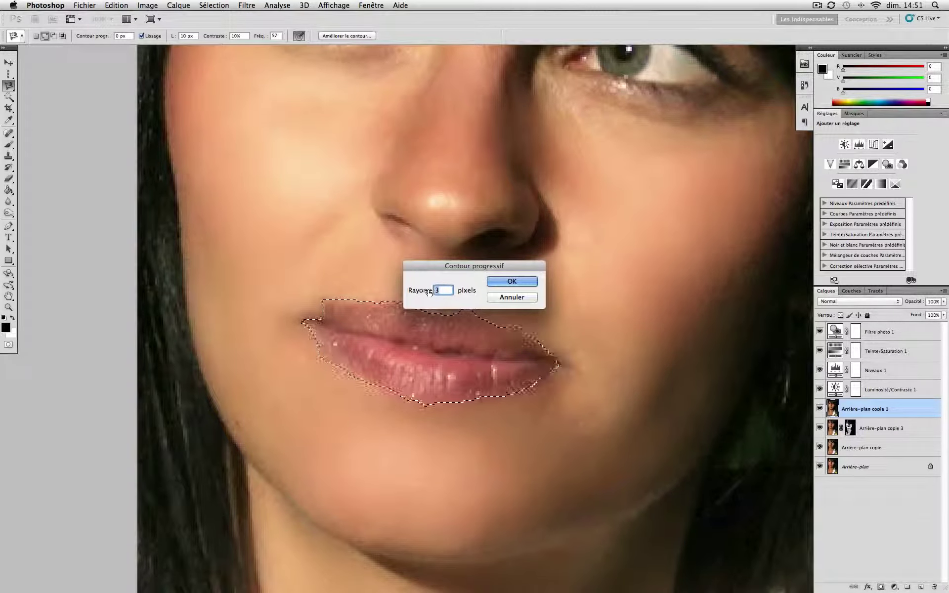
click(512, 281)
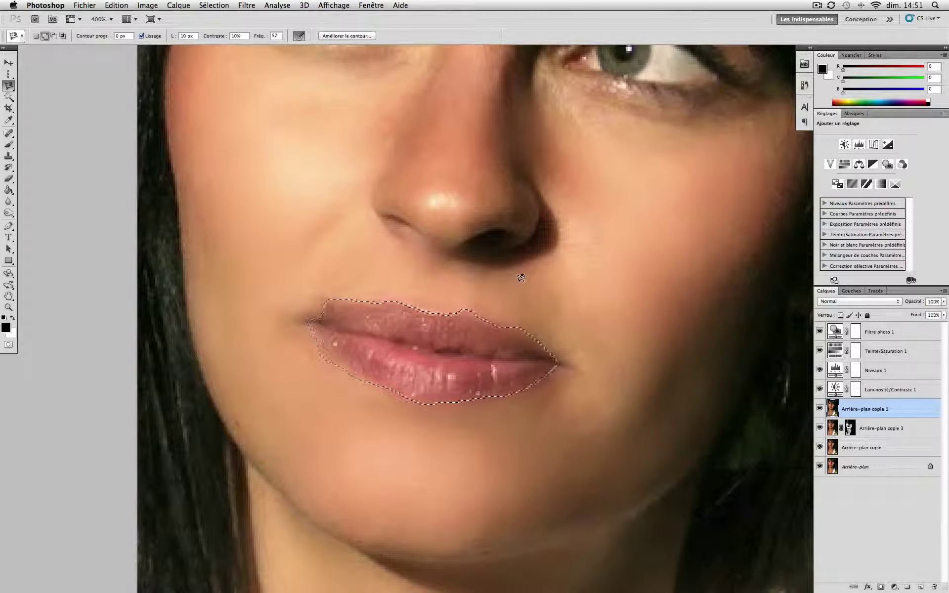
right_click(428, 332)
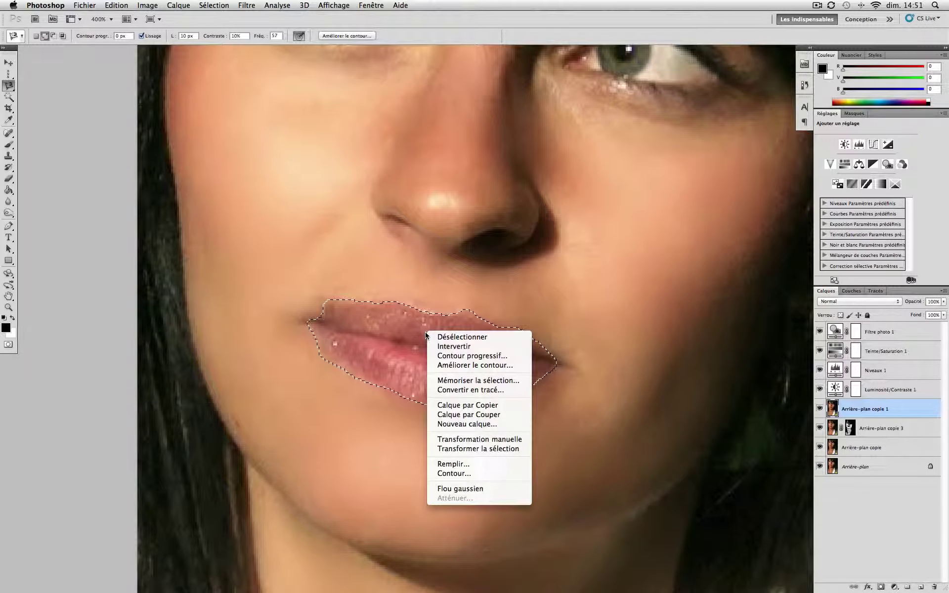
click(443, 356)
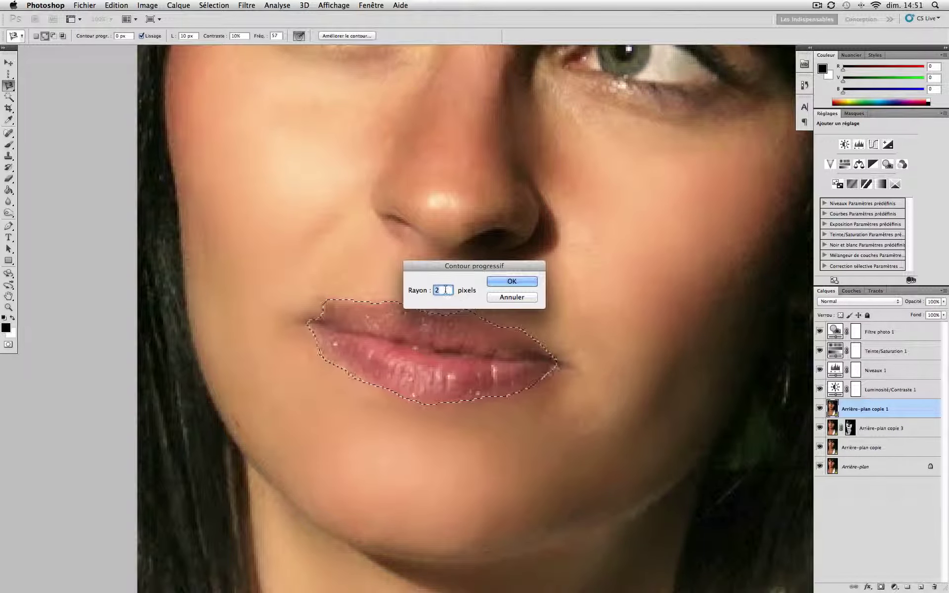
text(3)
key(Return)
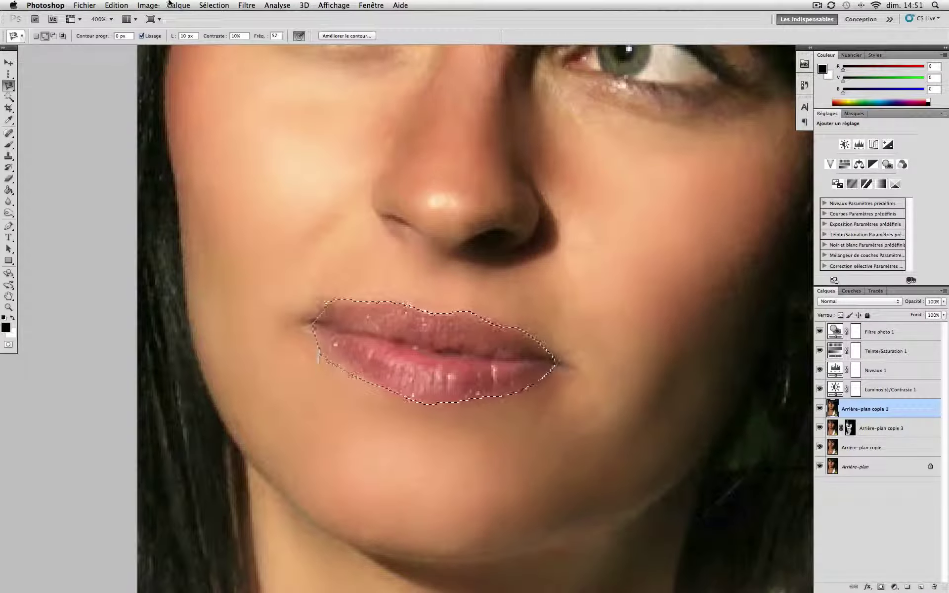
- Add a Teinte/Saturation adjustment layer from the lip selection with default layer options and enable Redéfinir
click(178, 5)
mouse_move(253, 104)
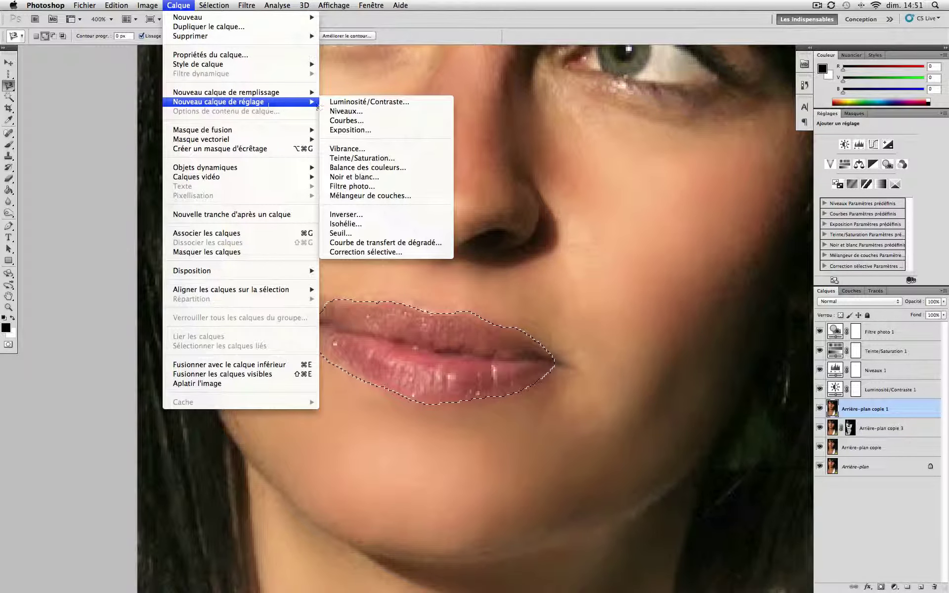
click(357, 158)
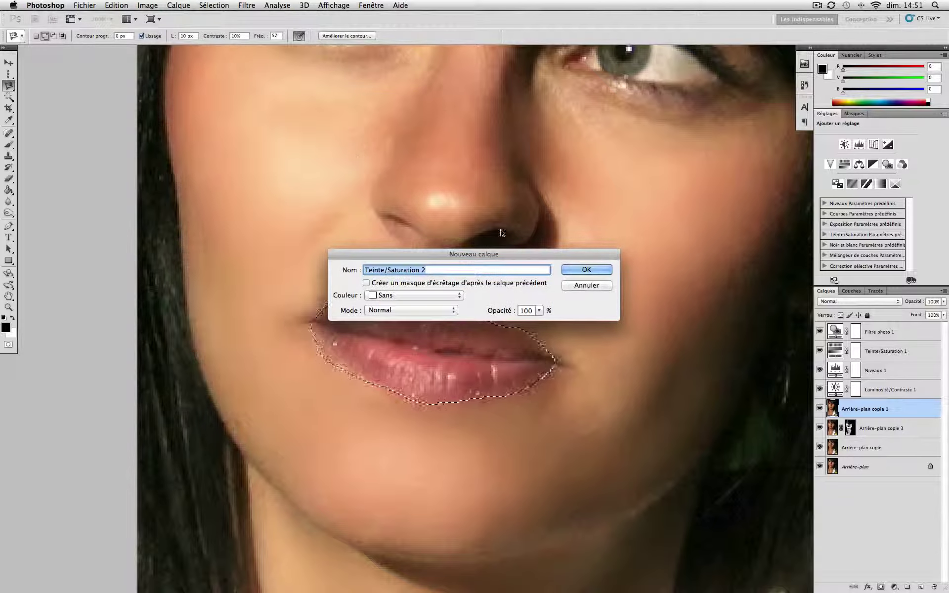
click(587, 269)
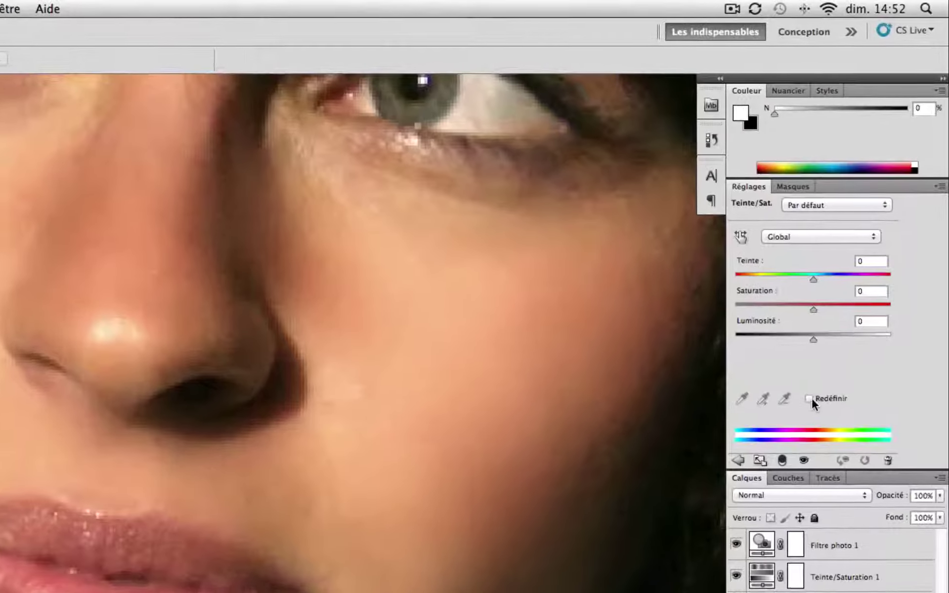
click(863, 243)
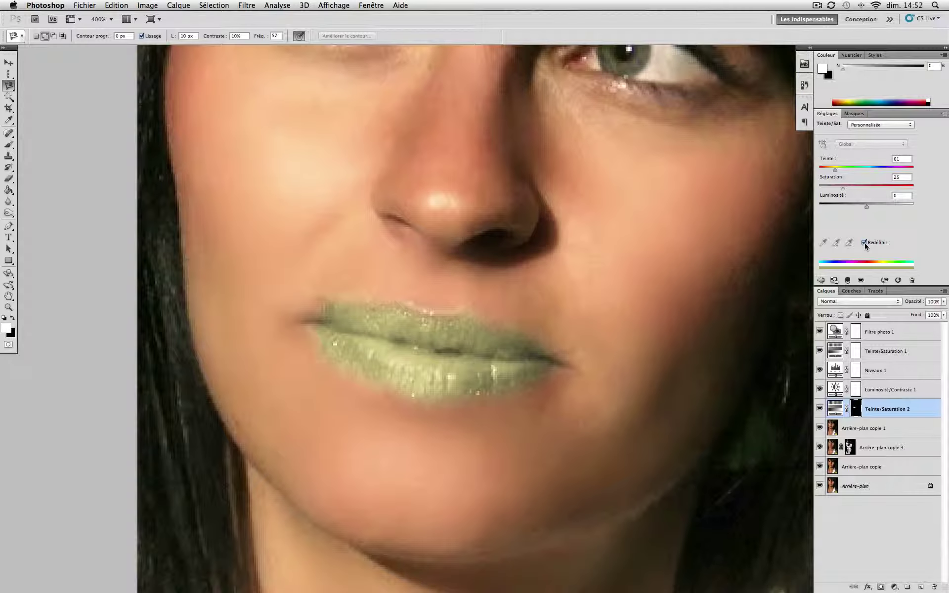
- Recolour the lips with a hue of 0 and a saturation of 53, judging them on the wider face
alt+super+click(492, 271)
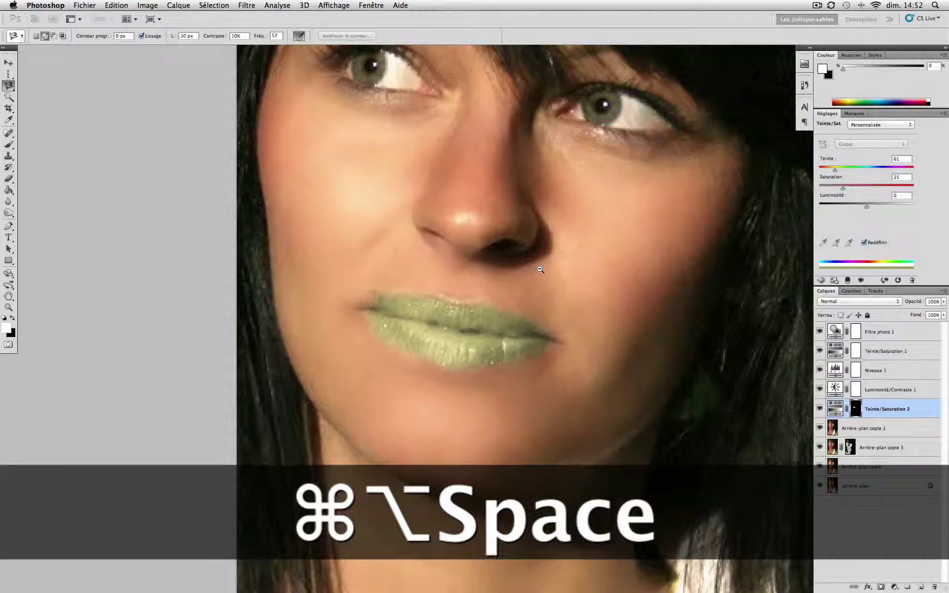
alt+super+click(491, 271)
drag(834, 169, 866, 189)
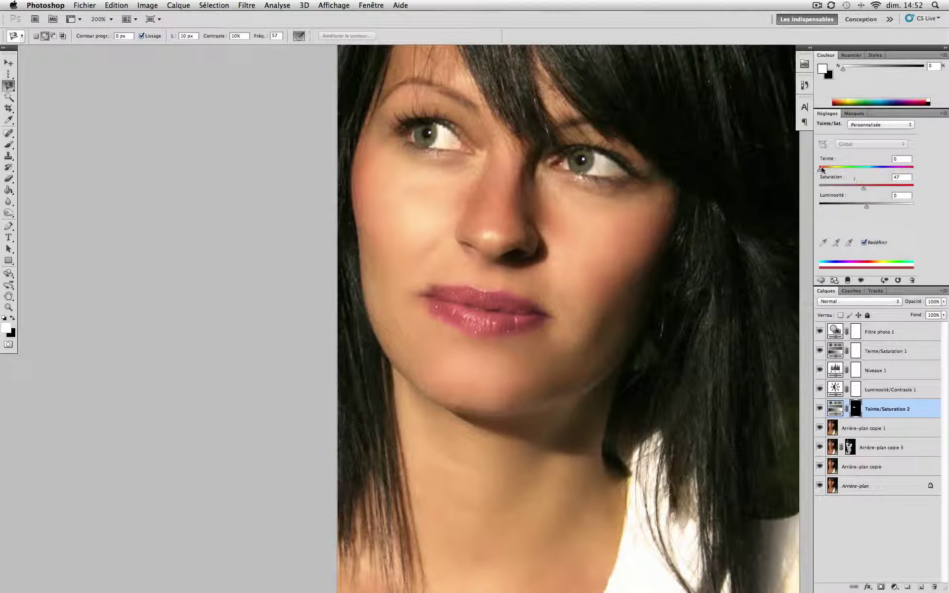
drag(820, 171, 870, 188)
- Change the blend mode of the lips' Teinte/Saturation 2 layer to Superposition, keeping the hue at 0
click(835, 305)
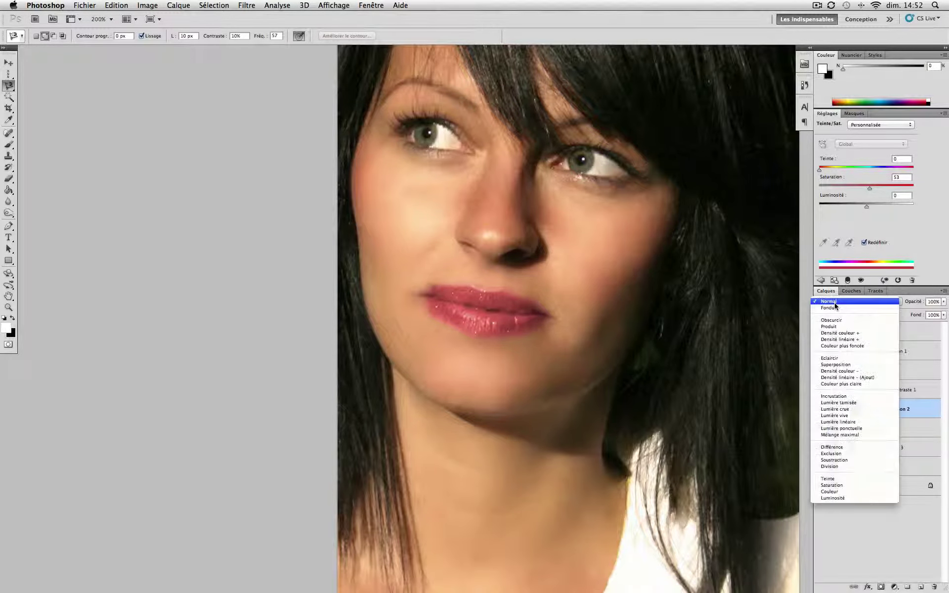
click(824, 364)
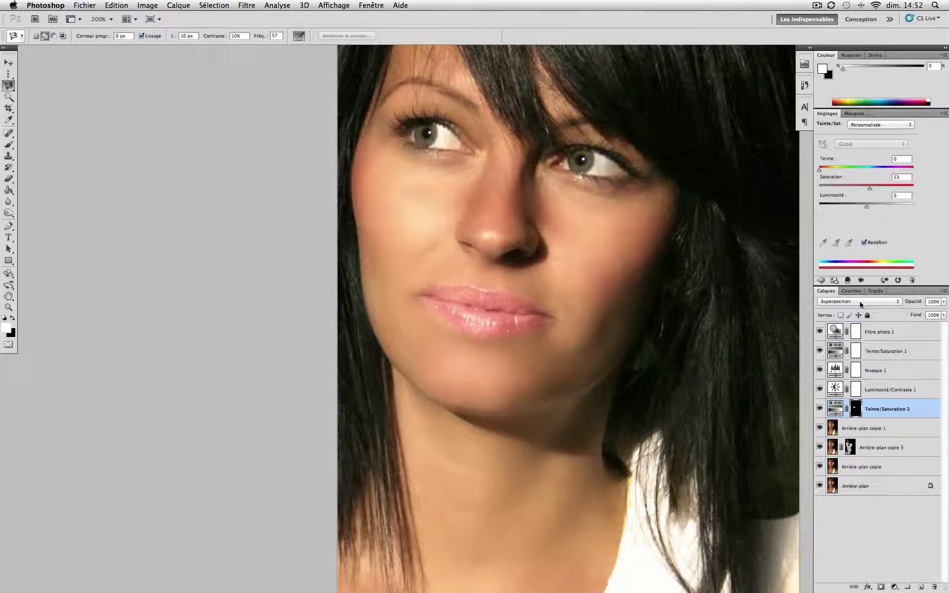
scroll(588, 277, up, 1)
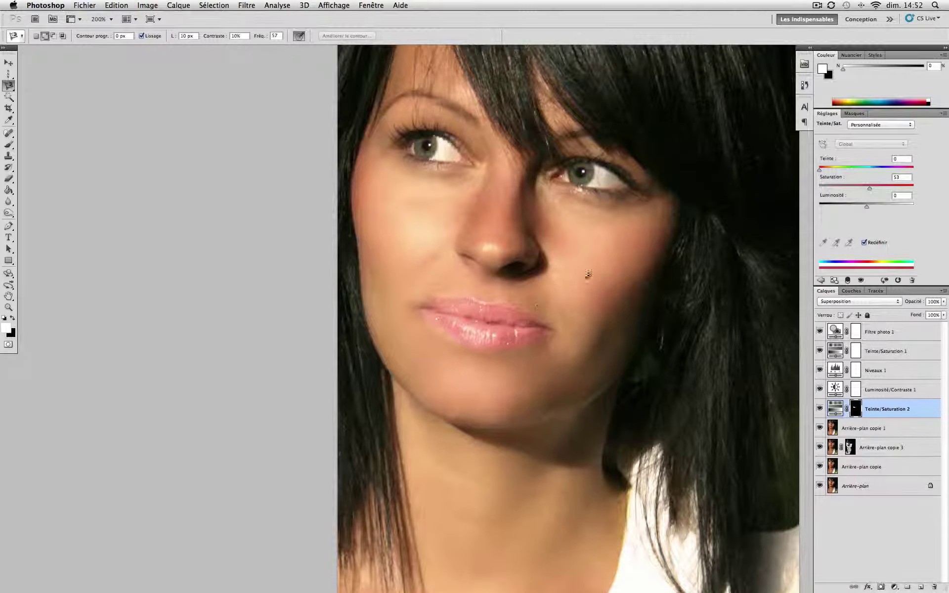
mouse_move(821, 170)
mouse_down()
mouse_move(899, 169)
mouse_move(814, 173)
mouse_up()
- Compare the lips with and without the Teinte/Saturation 2 layer and lower its opacity to 90%
click(820, 409)
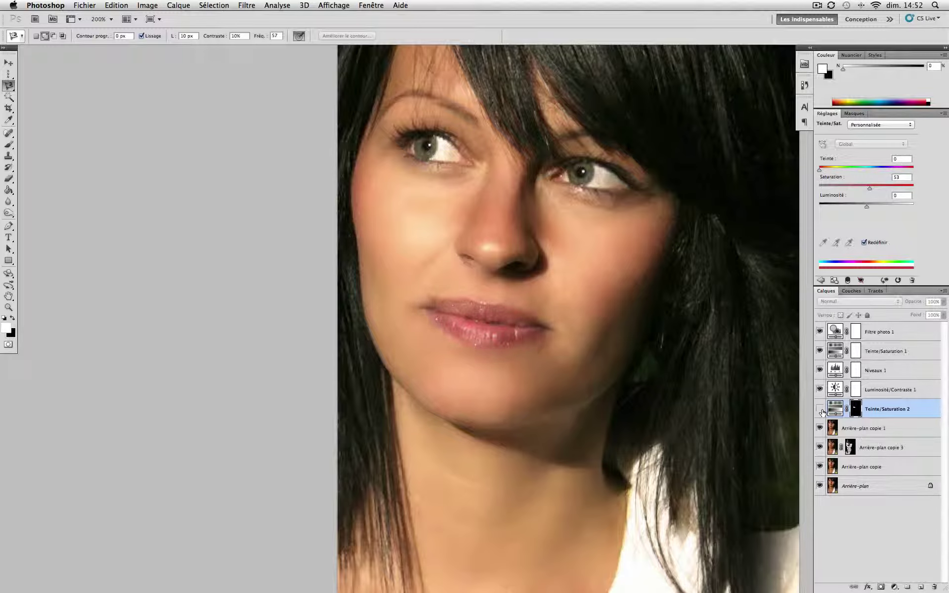
click(820, 409)
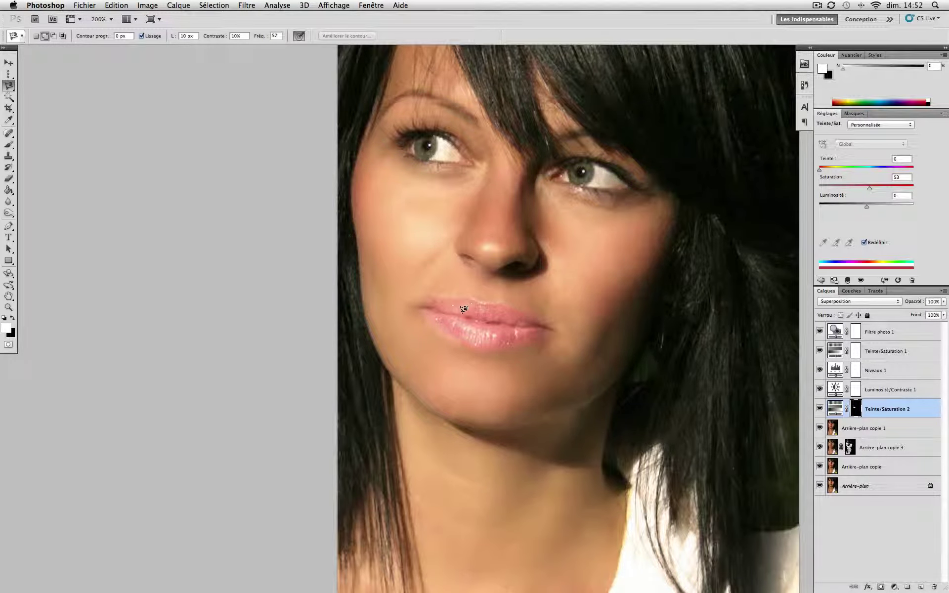
scroll(463, 309, up, 1)
drag(943, 302, 934, 313)
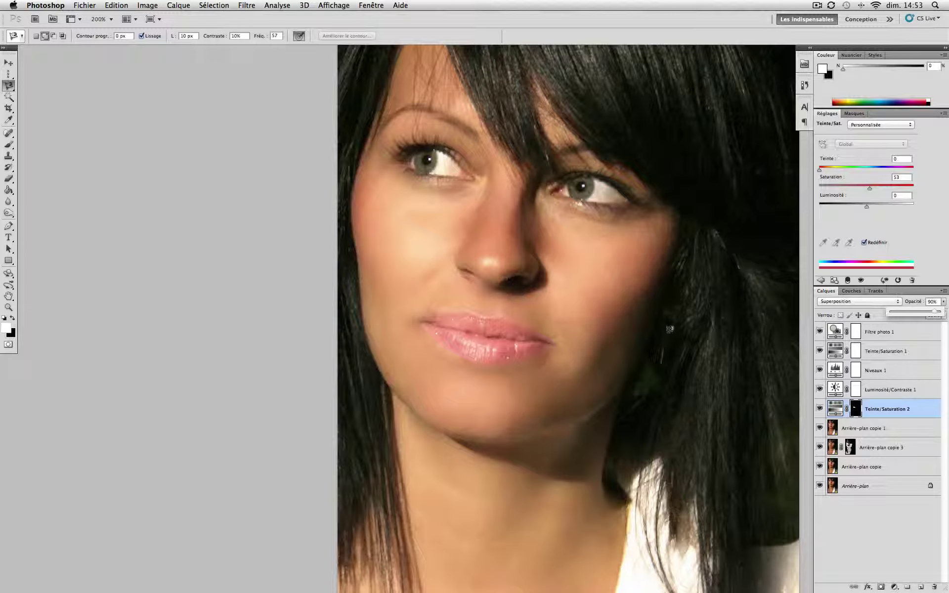
- Select the Arrière-plan copie 1 layer and ready a soft Brush of 31 px, sized to the iris
click(862, 429)
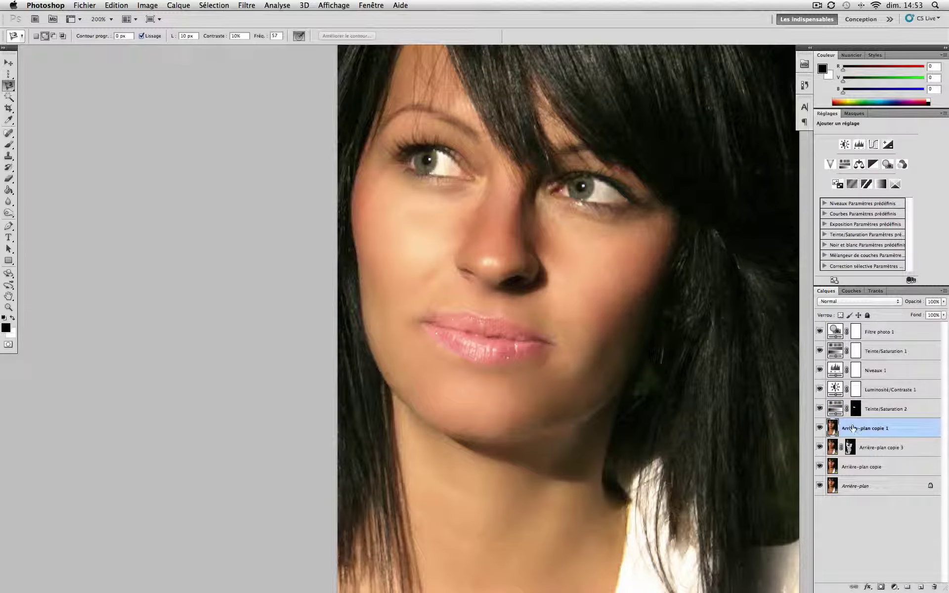
key(super+space)
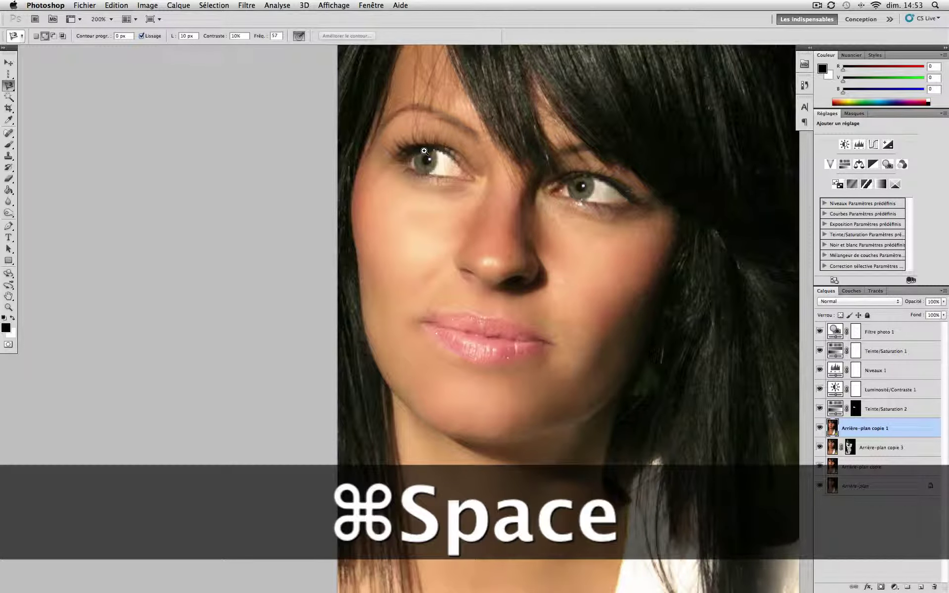
click(424, 151)
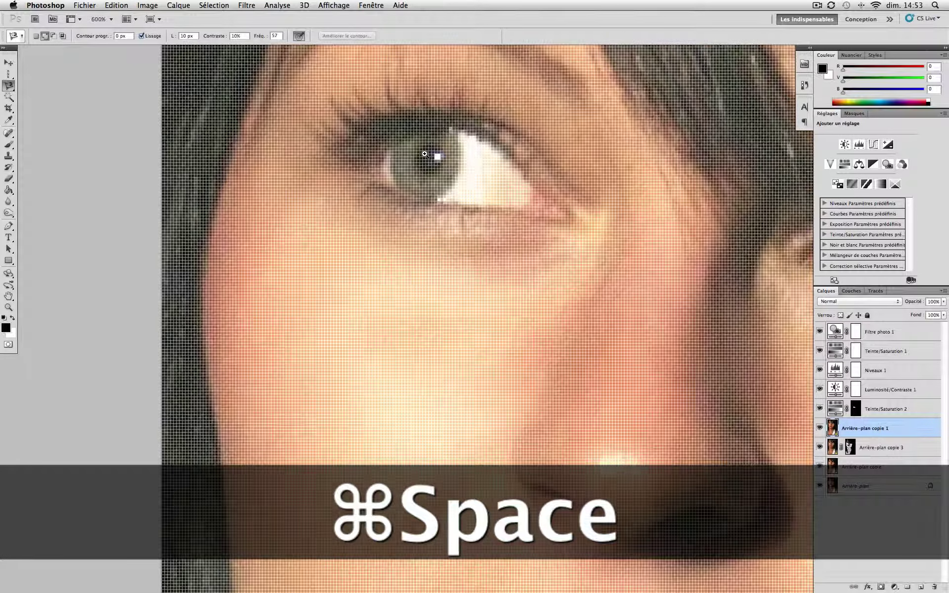
super+click(425, 154)
scroll(424, 154, up, 3)
key(super+space)
super+click(430, 192)
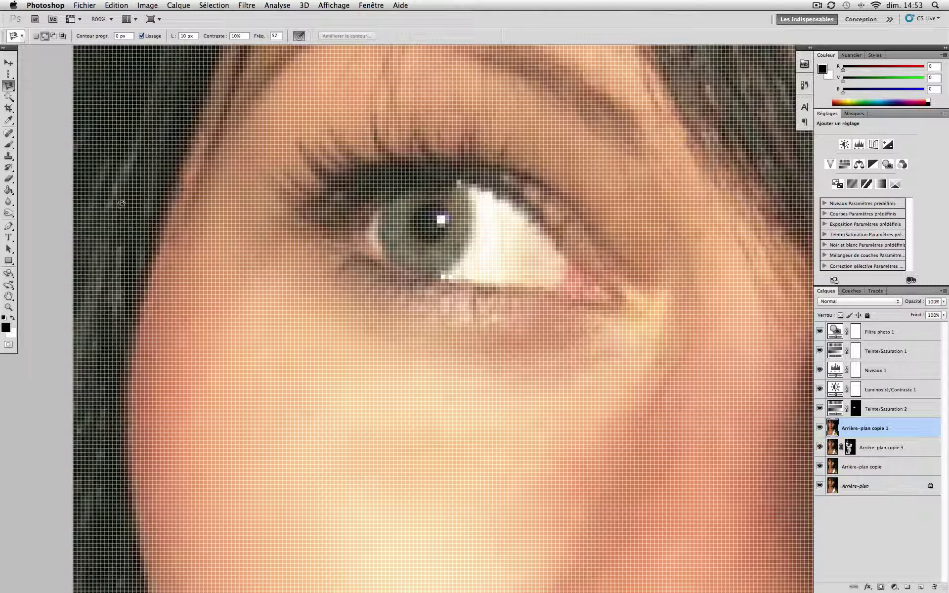
click(9, 145)
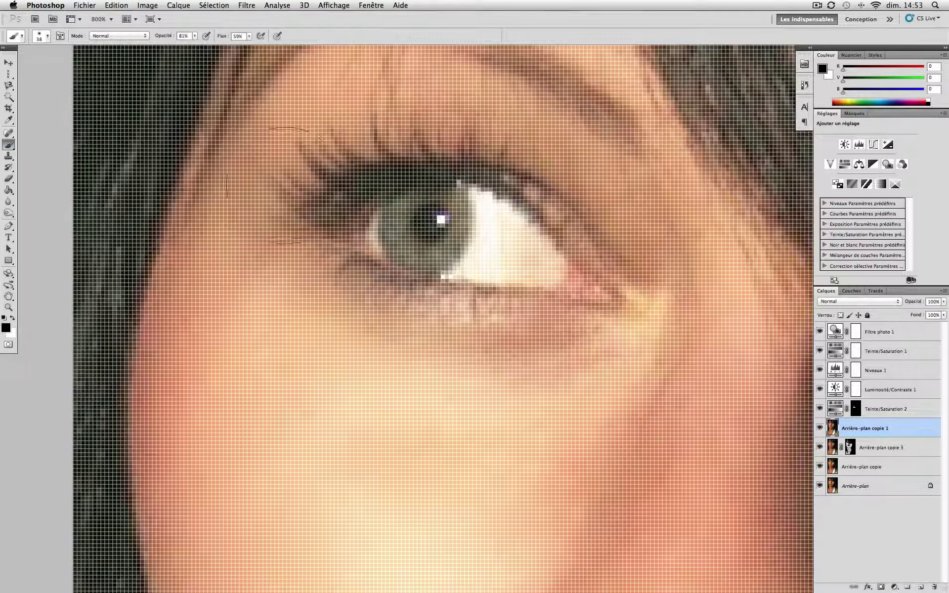
right_click(433, 223)
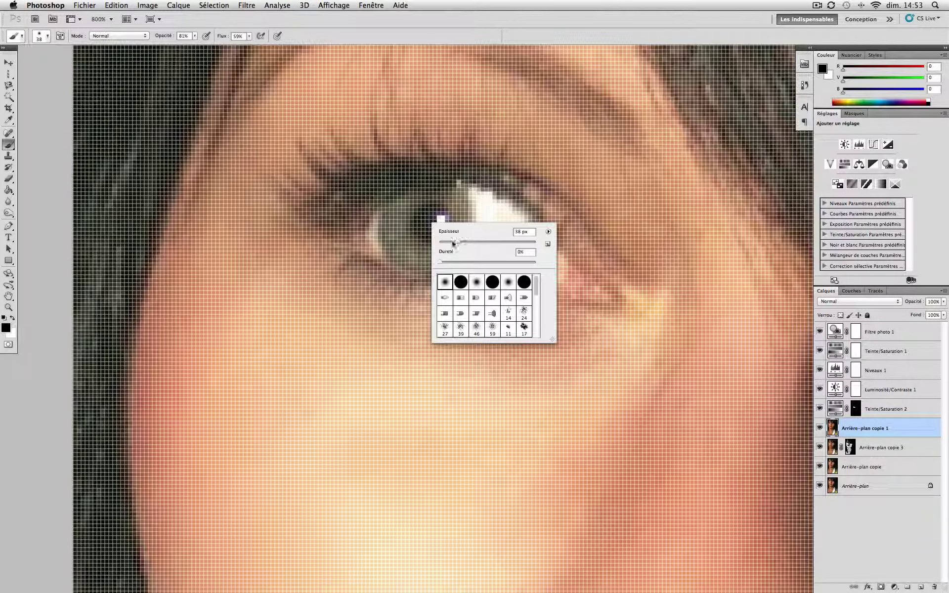
drag(454, 243, 453, 244)
drag(482, 227, 796, 223)
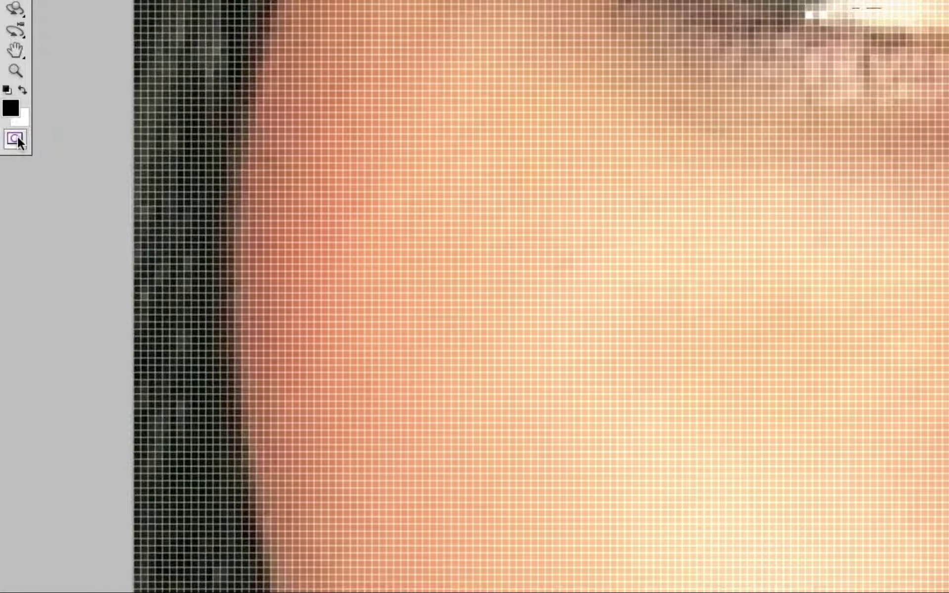
- Enter Quick Mask mode, set the brush opacity to 100% and mask the iris of the eye farther from the fringe
click(17, 138)
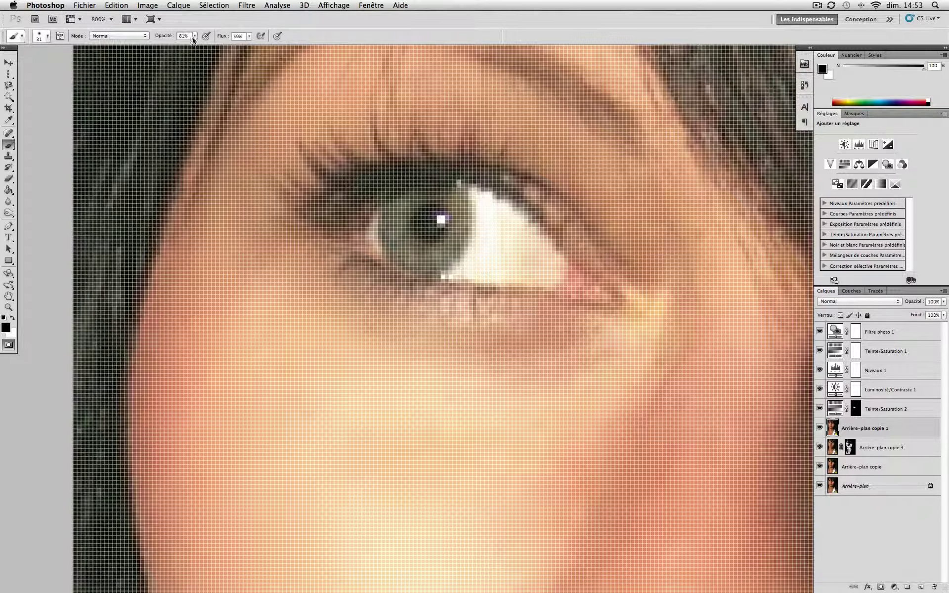
drag(193, 39, 216, 47)
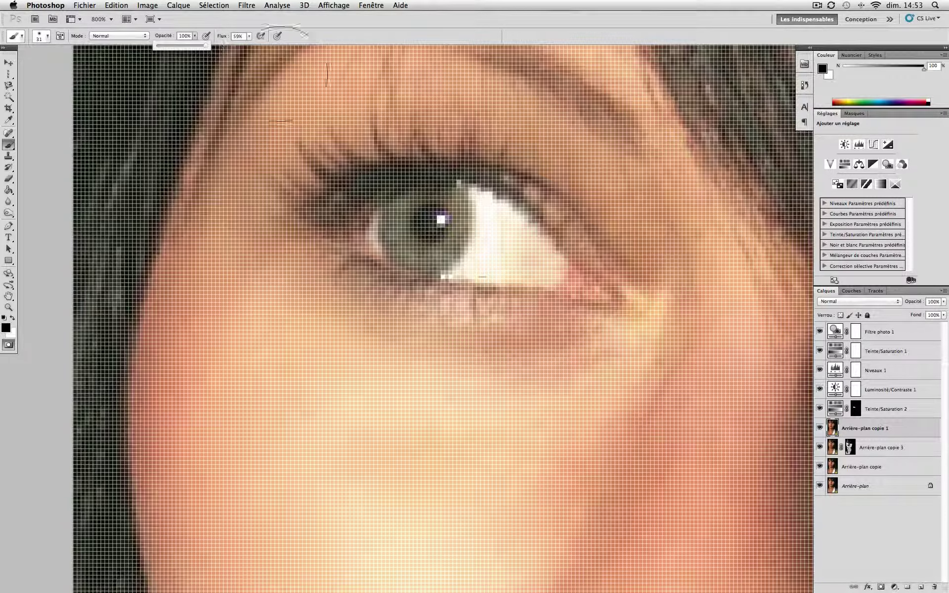
click(425, 227)
drag(424, 228, 426, 231)
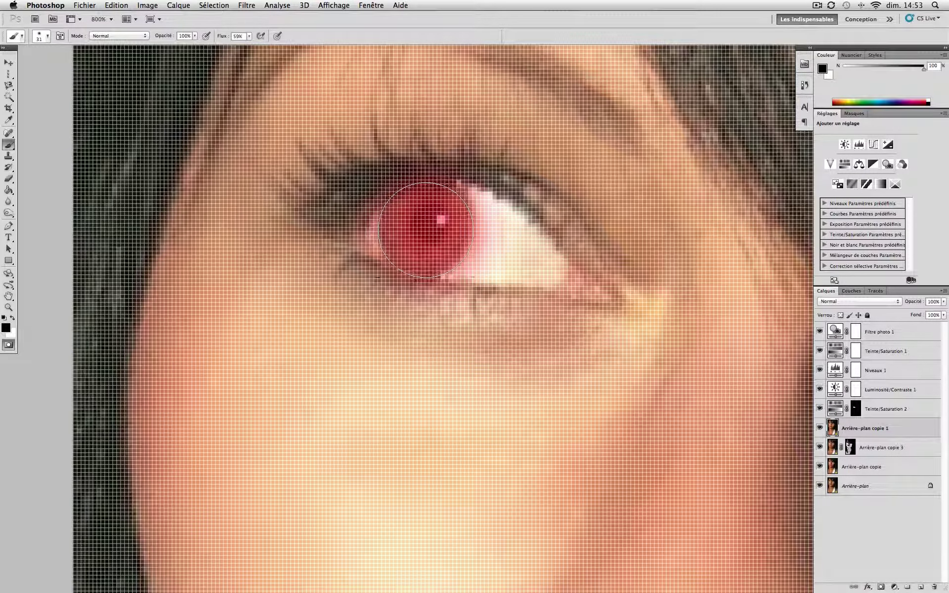
- Mask the iris of the other eye, beneath the fringe, and exit Quick Mask mode to obtain the selection
key(super+alt+space)
click(425, 230)
click(426, 230)
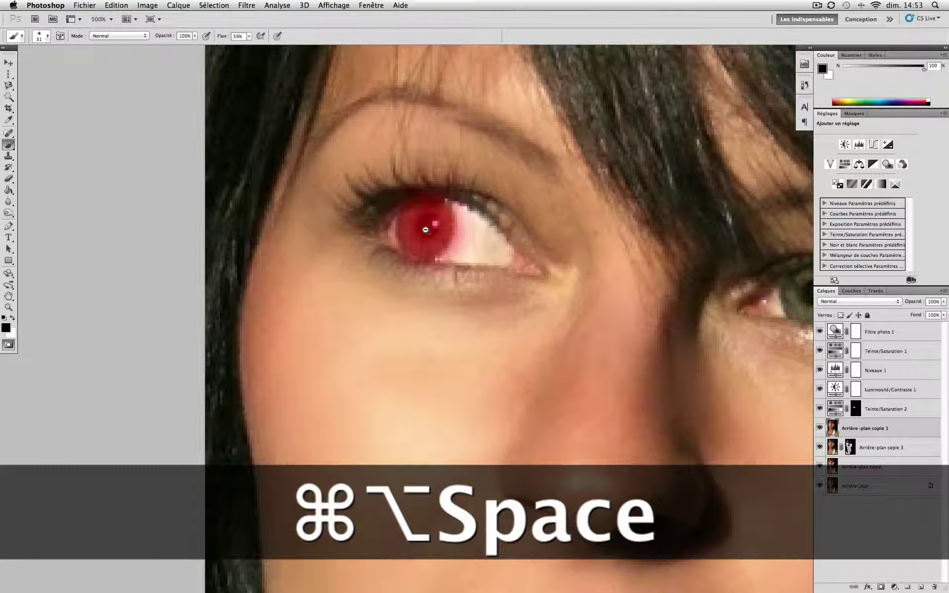
drag(682, 289, 585, 282)
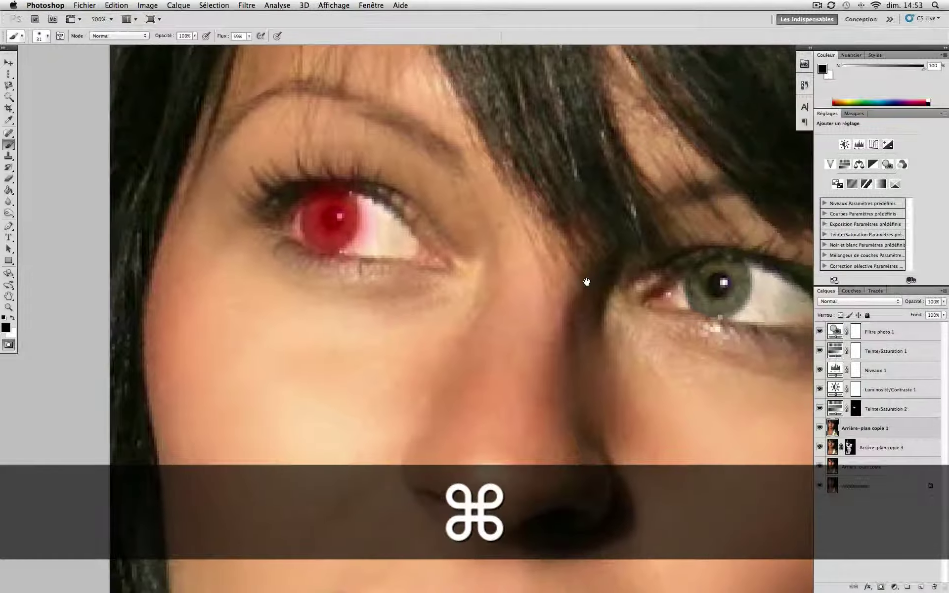
drag(718, 287, 716, 283)
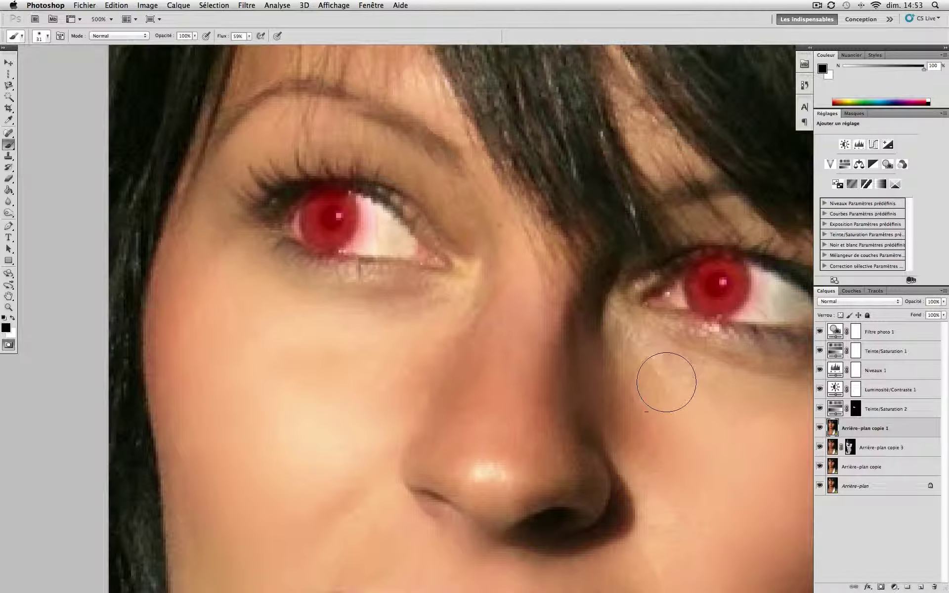
click(9, 346)
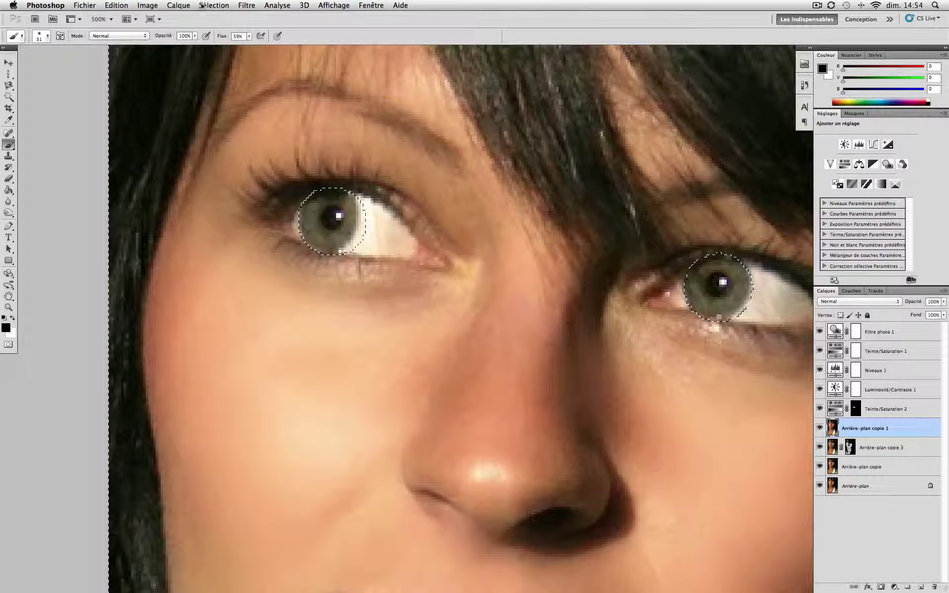
- Add a Teinte/Saturation adjustment layer from the iris selection with default layer options and enable Redéfinir
click(179, 5)
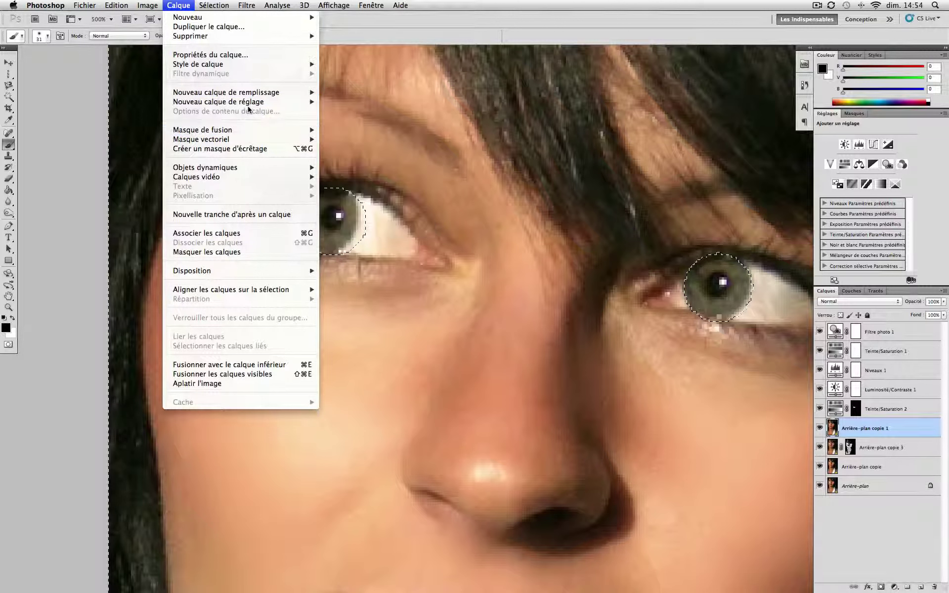
mouse_move(255, 104)
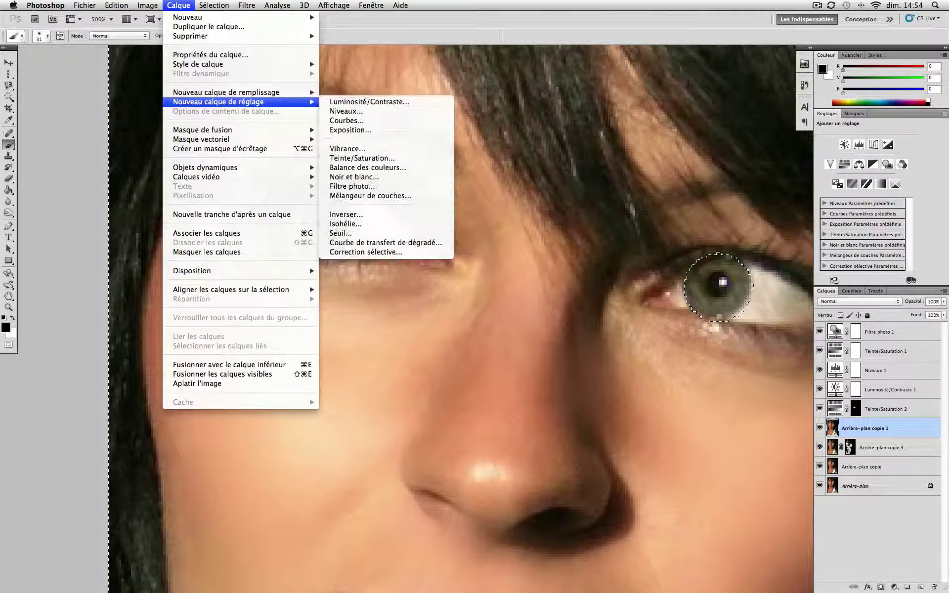
click(414, 159)
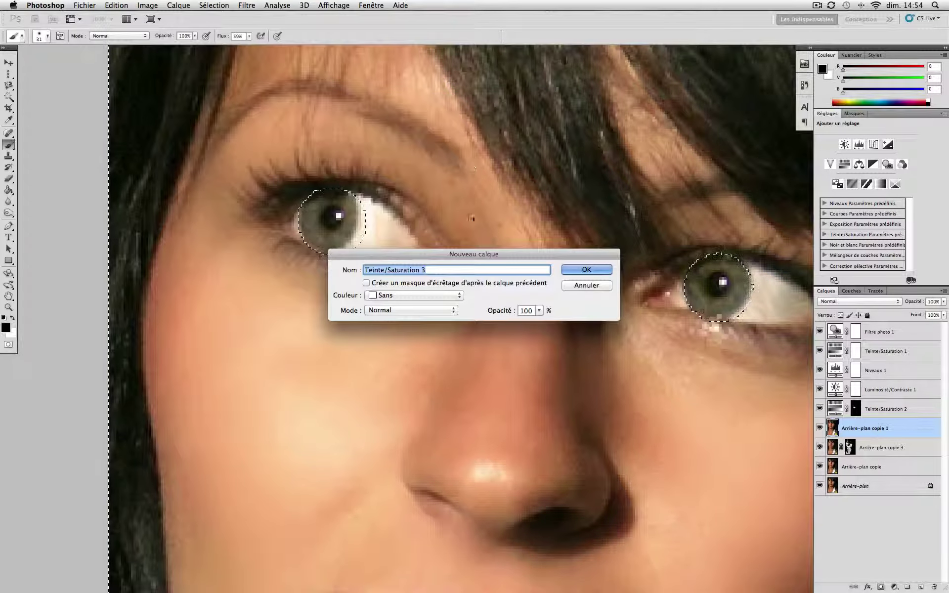
click(597, 273)
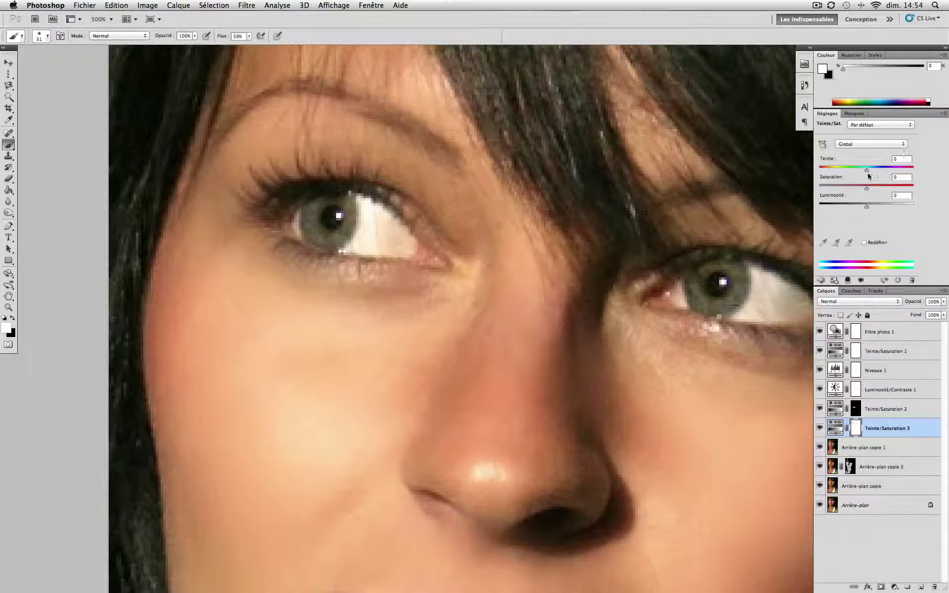
click(868, 244)
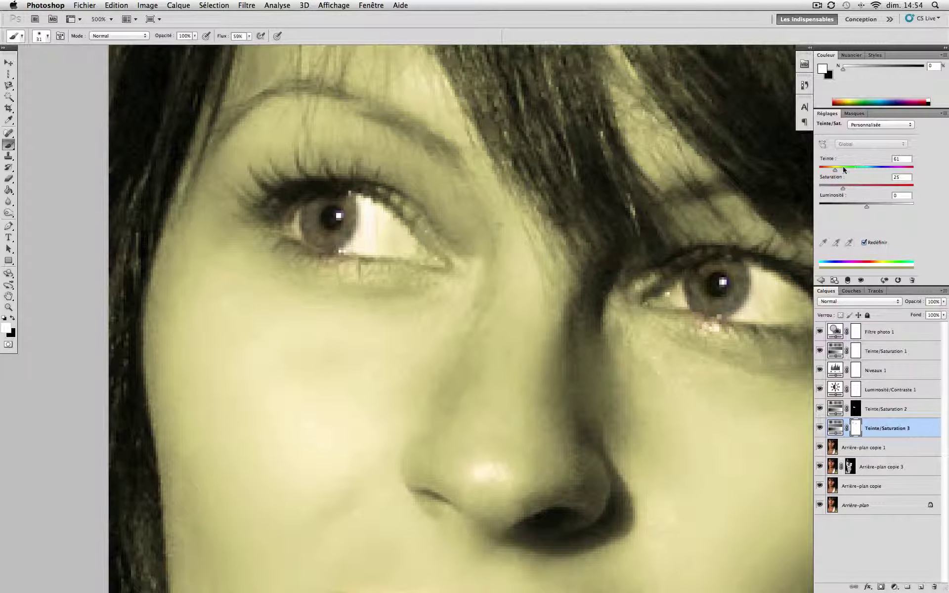
- Set the hue to 119 and invert the adjustment layer's mask so the tint applies only to the irises
mouse_move(836, 171)
mouse_down()
mouse_move(901, 171)
mouse_move(851, 171)
mouse_up()
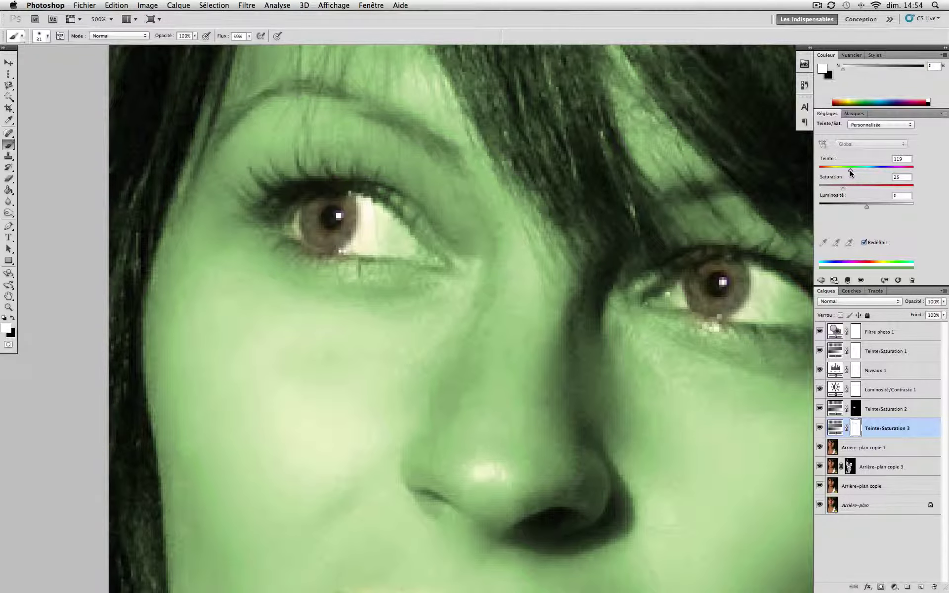
key(super)
key(super+i)
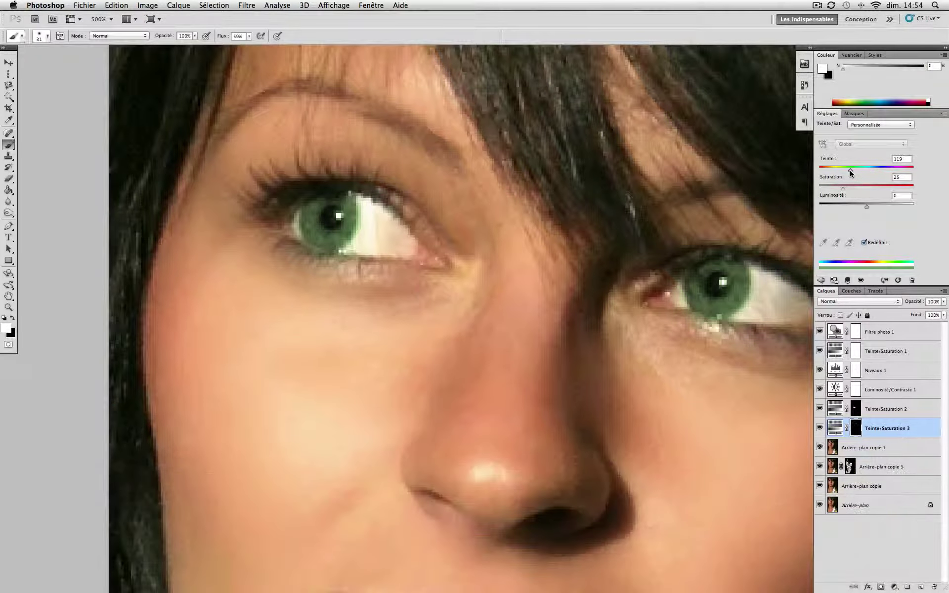
- Recolour the irises with a hue of 77 and a saturation of 39, judging them on the whole portrait
drag(849, 170, 828, 173)
key(alt)
alt+super+click(575, 221)
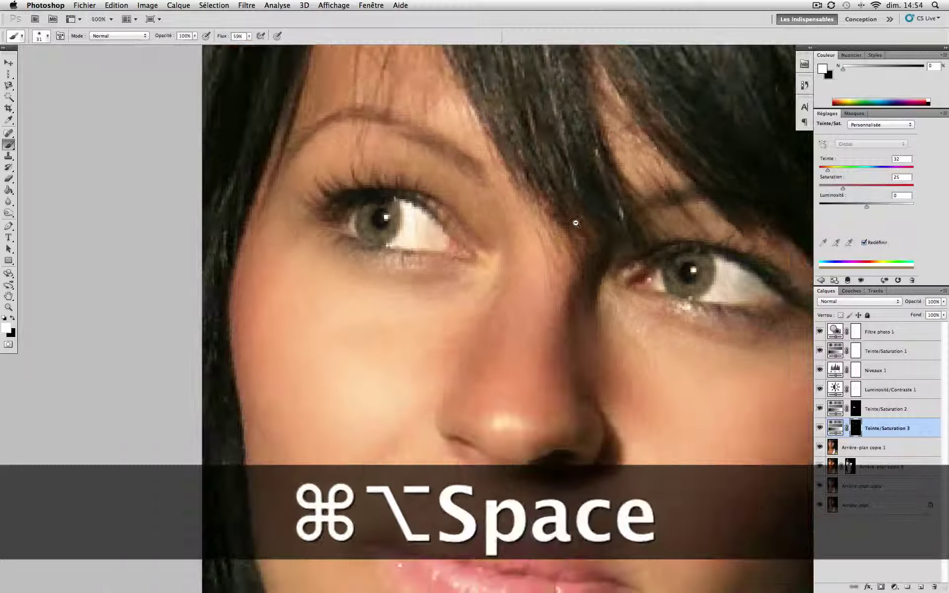
alt+super+click(575, 222)
alt+super+click(576, 222)
alt+super+click(656, 205)
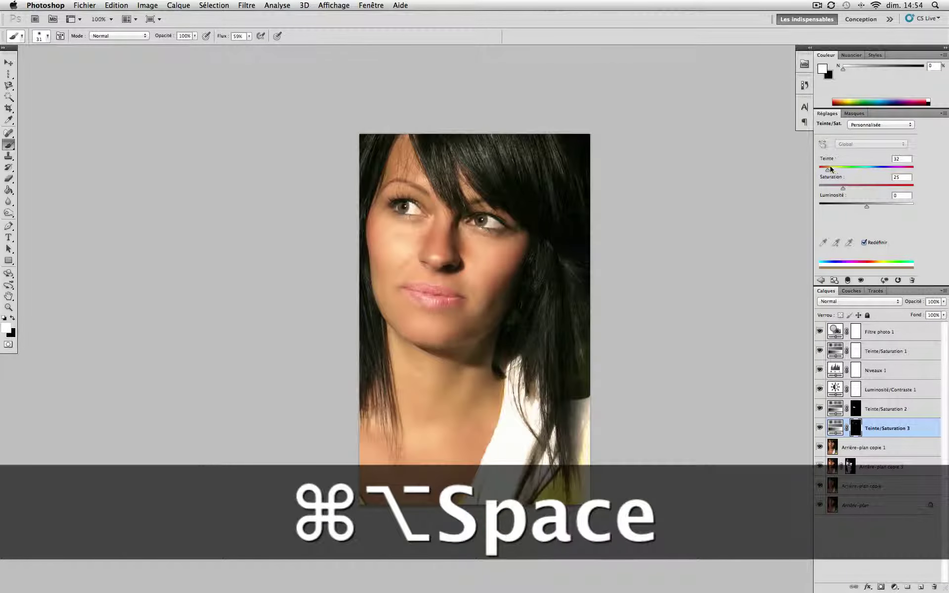
drag(828, 171, 849, 192)
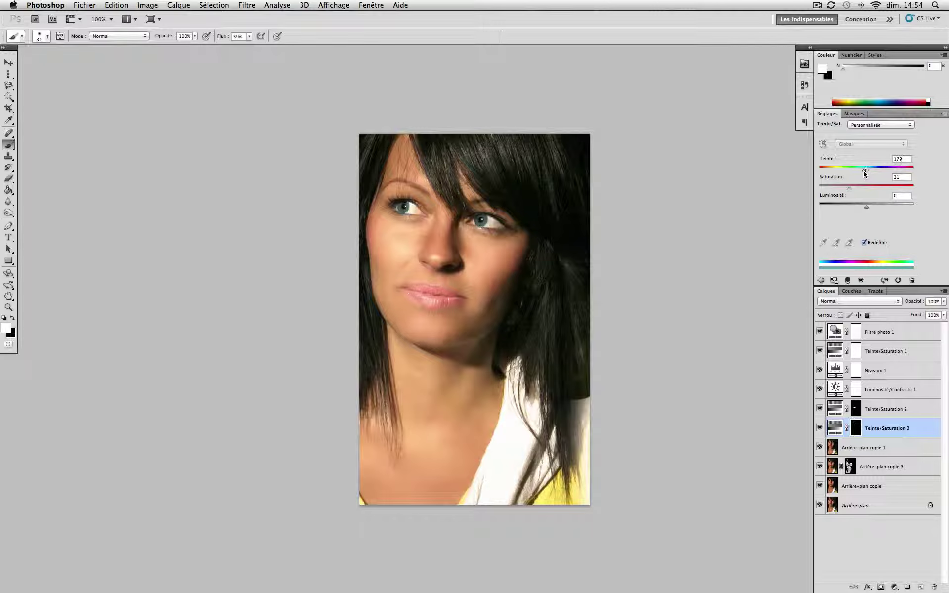
mouse_move(864, 170)
mouse_down()
mouse_move(925, 170)
mouse_move(821, 174)
mouse_move(847, 171)
mouse_up()
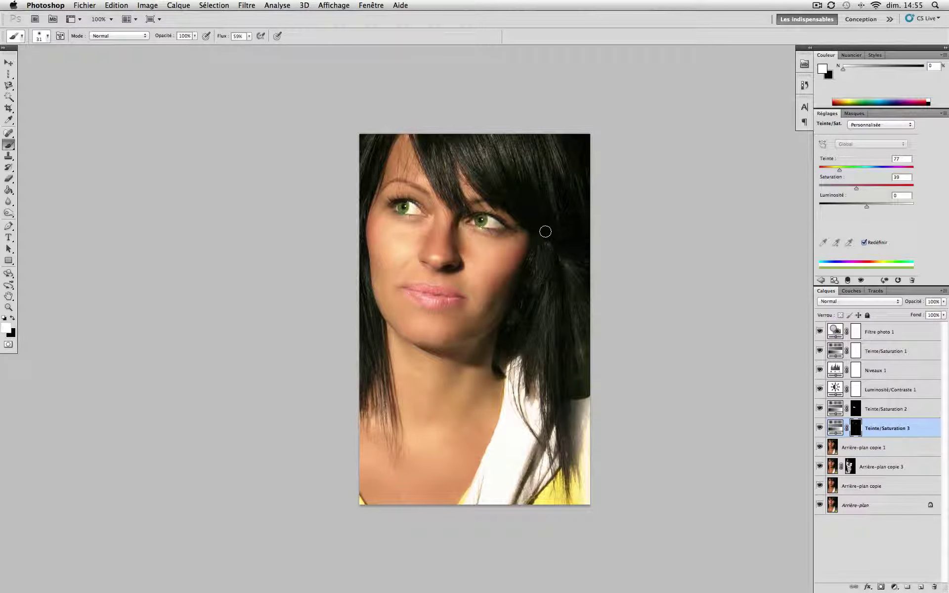
- Reduce the brush to 9 px and dab white on the Teinte/Saturation 3 mask just below the first eye's iris
key(super+space)
click(417, 208)
click(418, 208)
click(385, 206)
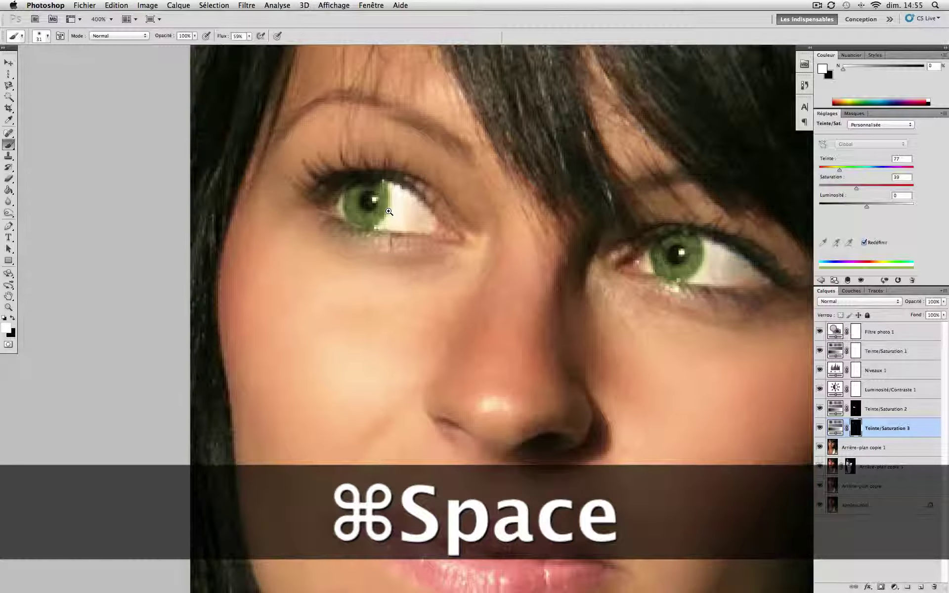
click(370, 212)
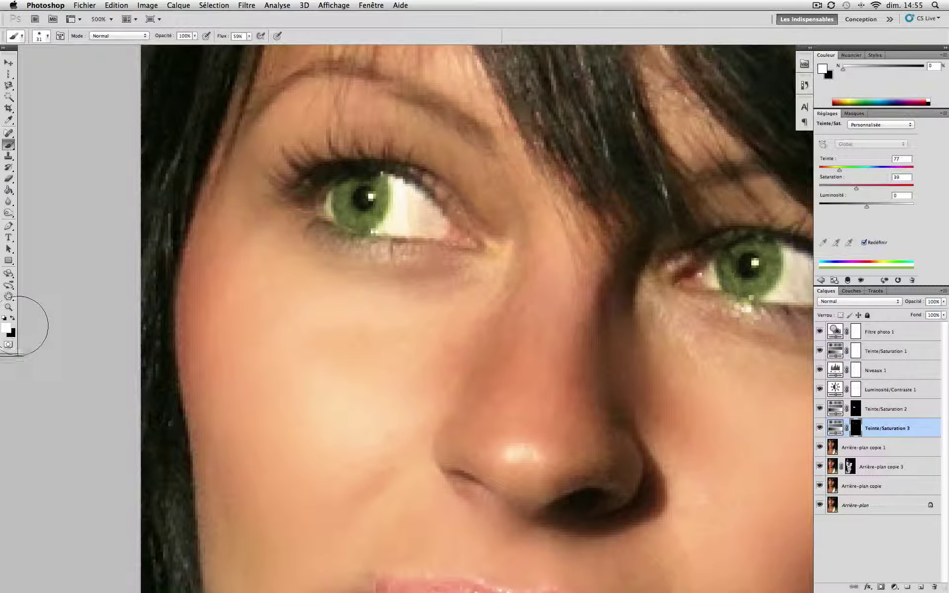
right_click(436, 331)
drag(456, 344, 451, 347)
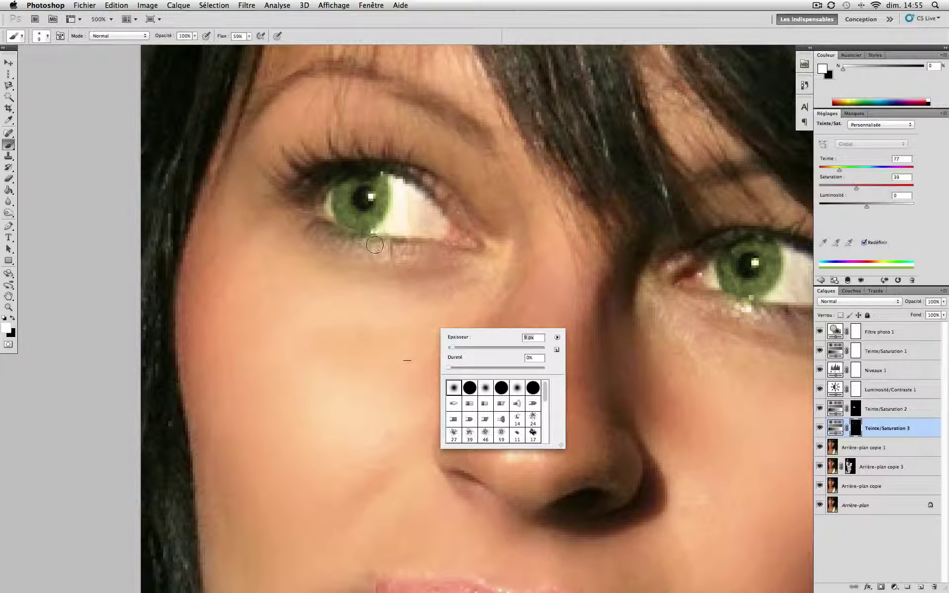
drag(383, 240, 377, 241)
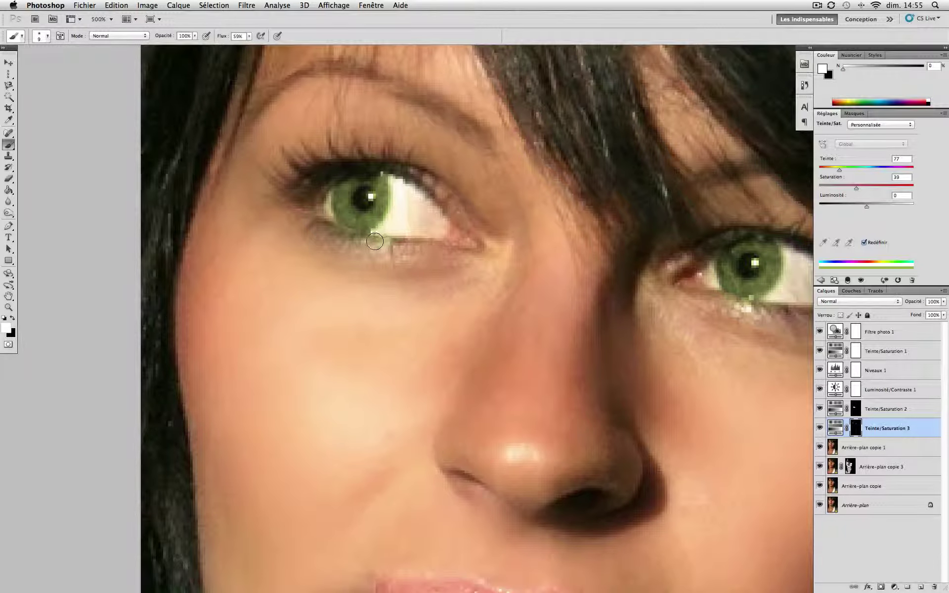
- Paint black on the Teinte/Saturation 3 mask to clear the green spill around both irises and check the whole portrait
click(13, 318)
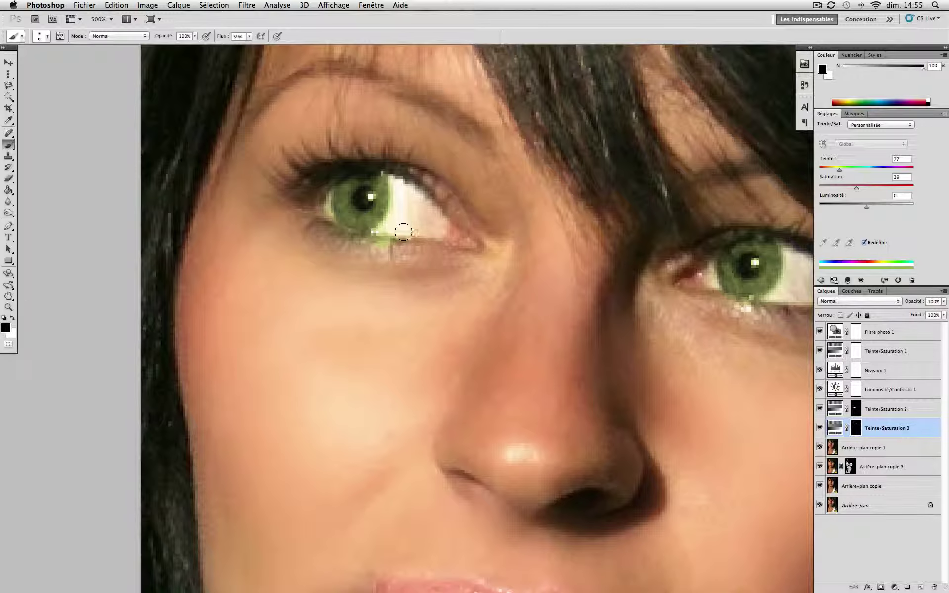
mouse_move(400, 229)
mouse_down()
mouse_move(335, 238)
mouse_move(315, 198)
mouse_move(322, 210)
mouse_move(327, 173)
mouse_up()
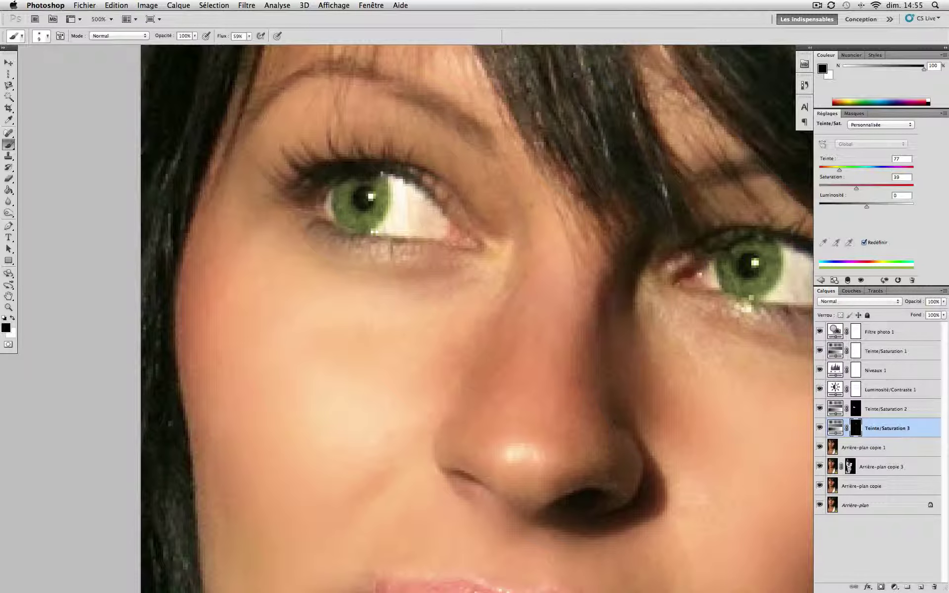
mouse_move(786, 286)
mouse_down()
mouse_move(752, 306)
mouse_move(728, 308)
mouse_move(756, 305)
mouse_up()
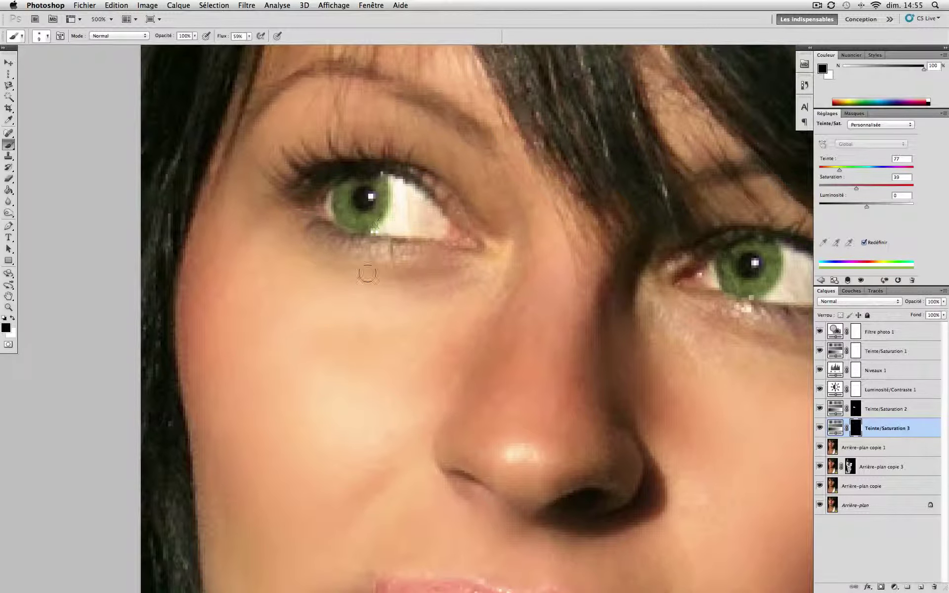
key(super+alt+space)
click(463, 268)
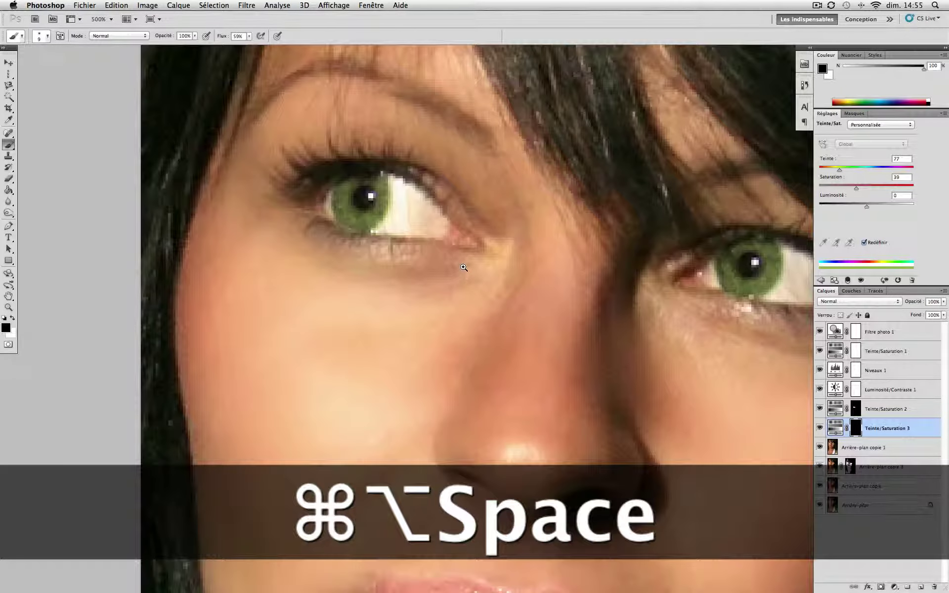
click(549, 264)
click(549, 263)
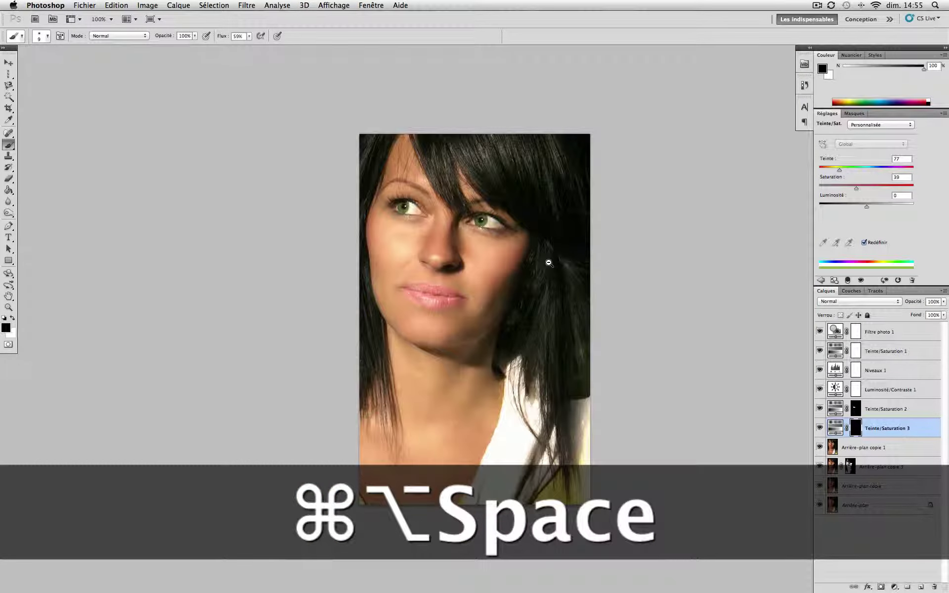
click(548, 261)
click(551, 266)
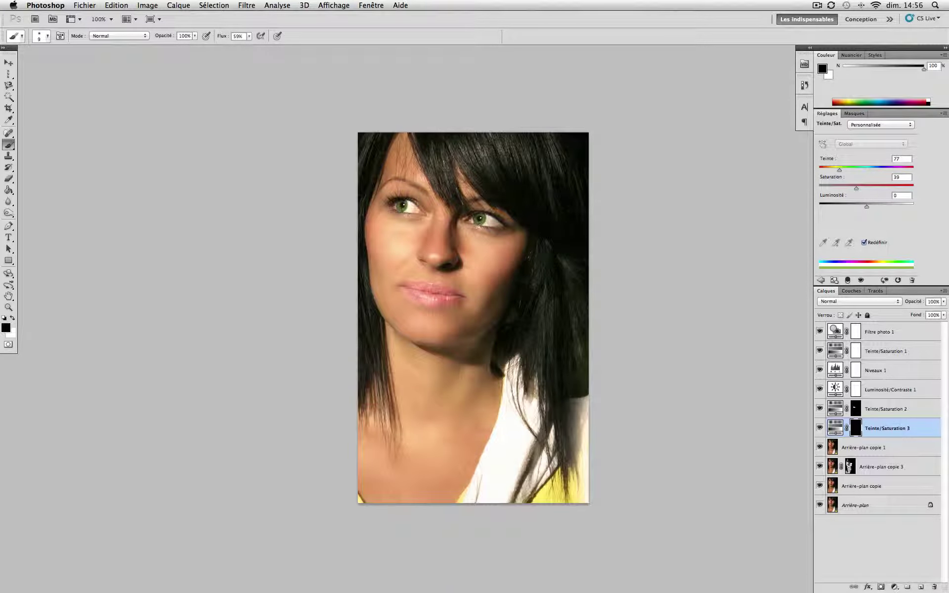
- Save the layered portrait as Makeover_2.2.psd in Photoshop format in the "à retoucher" folder
click(80, 5)
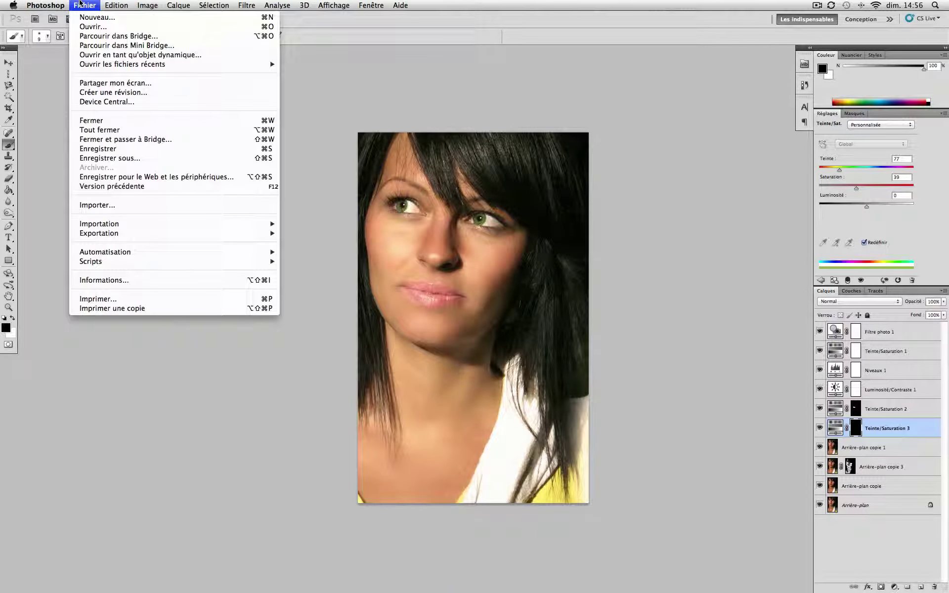
click(91, 158)
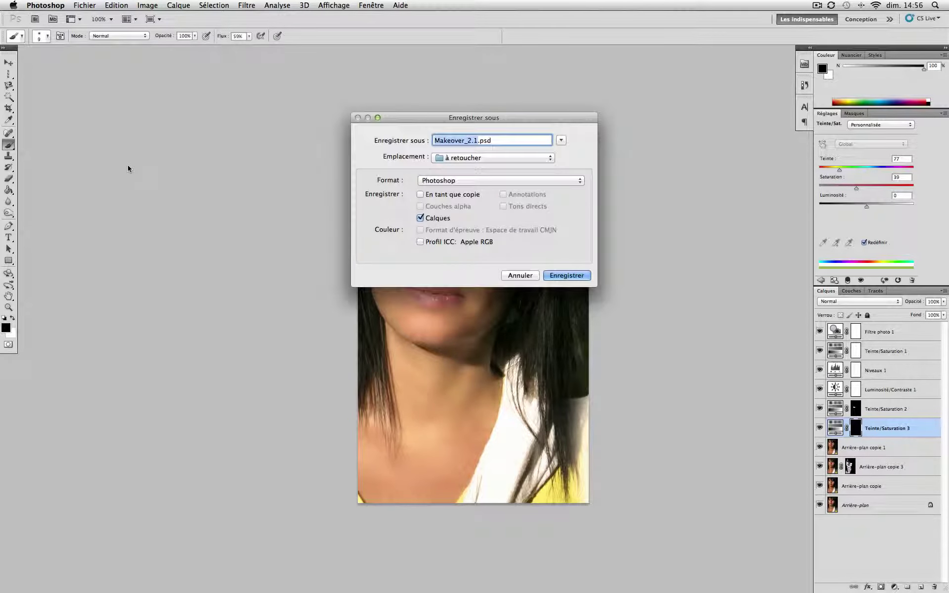
click(473, 140)
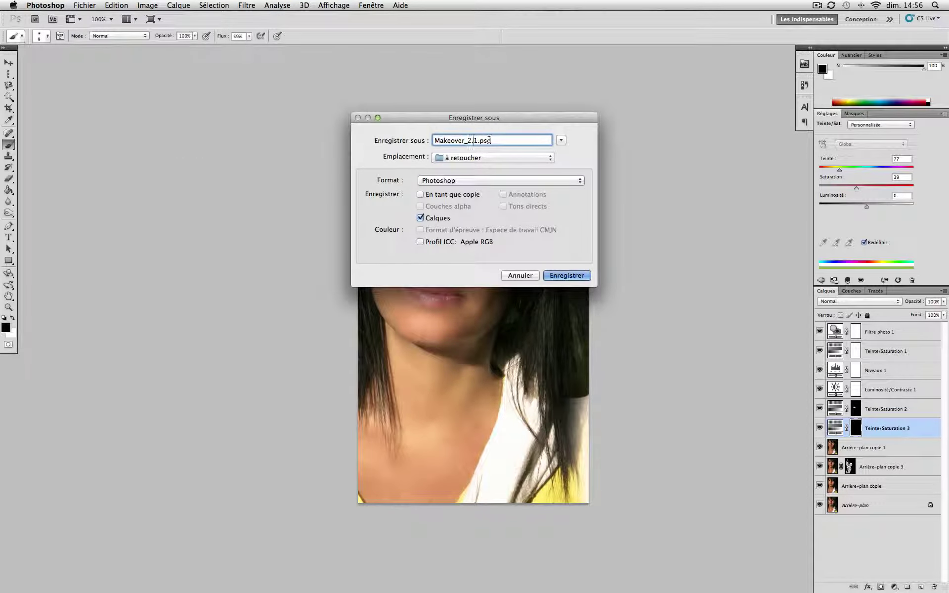
key(Delete)
text(2)
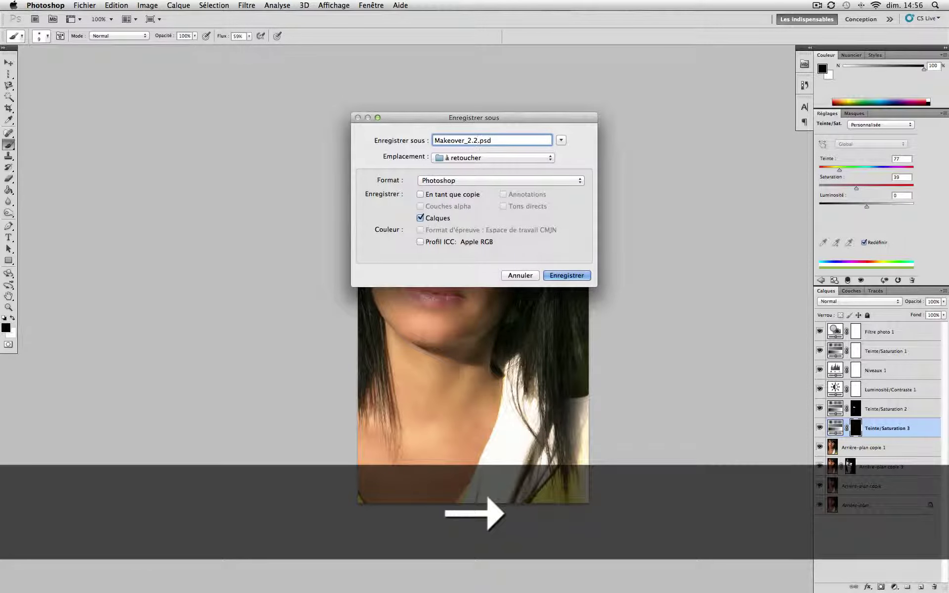
click(472, 158)
click(549, 156)
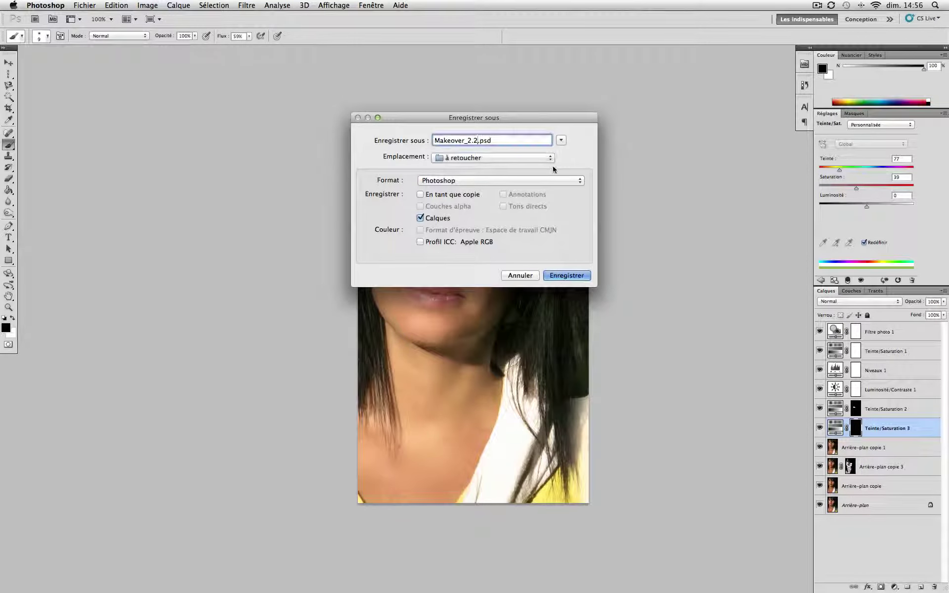
click(567, 275)
click(612, 267)
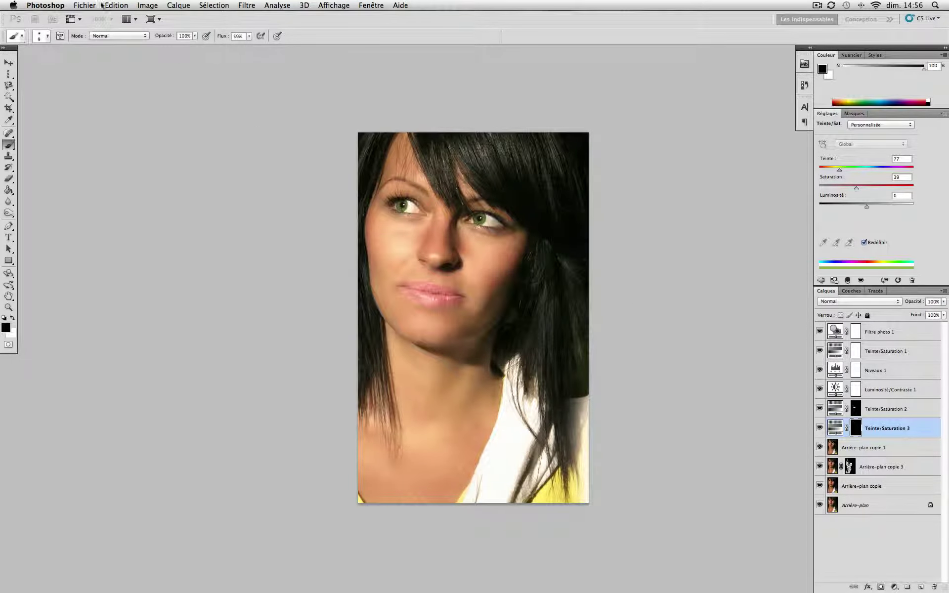
- Save a JPEG version of the portrait as Makeover_2.2.jpg with quality 8 and the standard baseline format
click(88, 6)
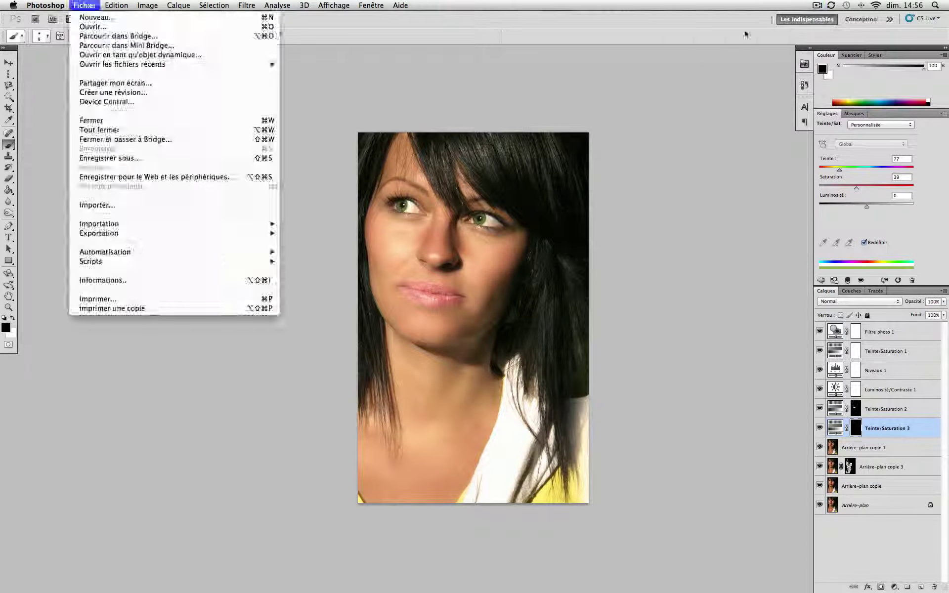
click(232, 158)
click(482, 183)
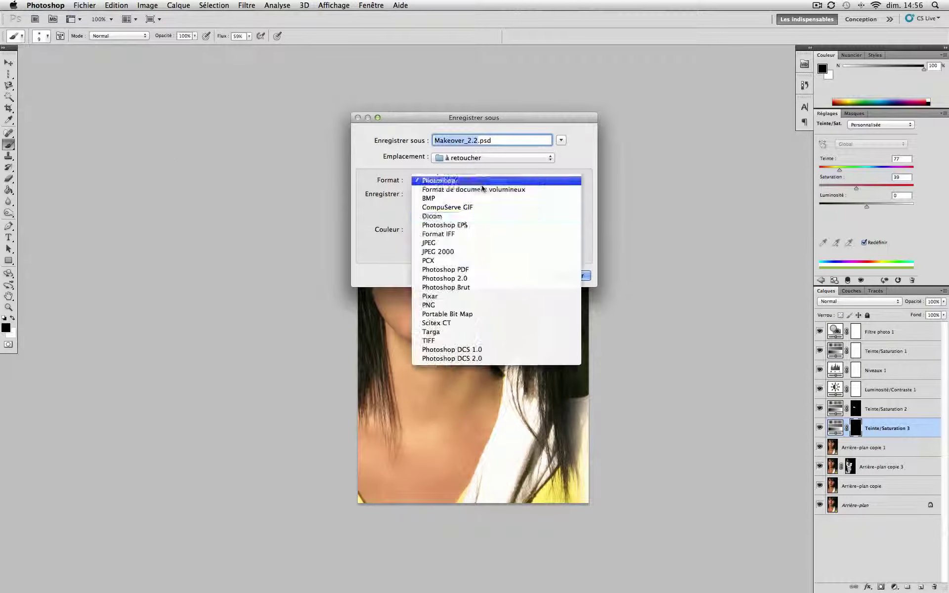
click(470, 243)
key(Return)
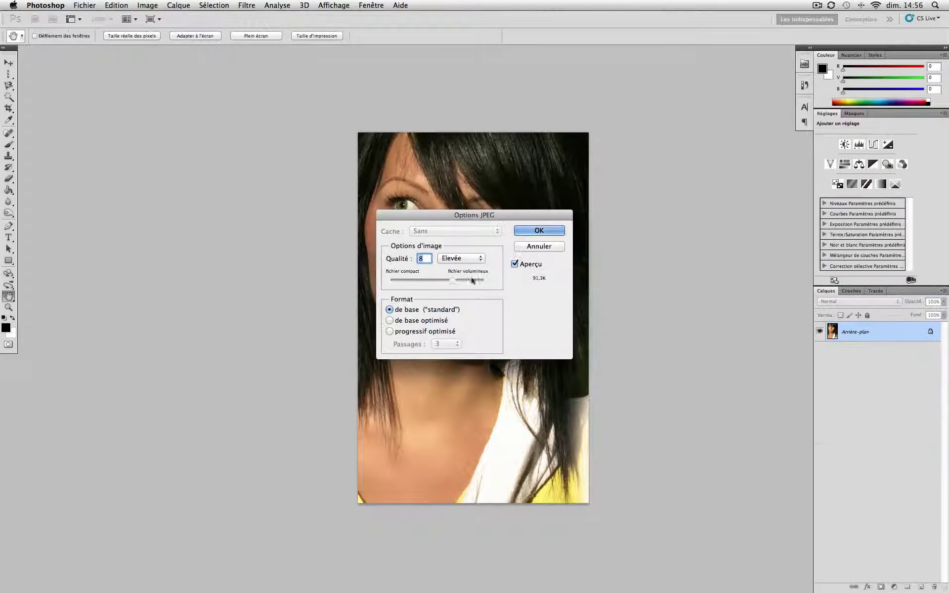
key(Return)
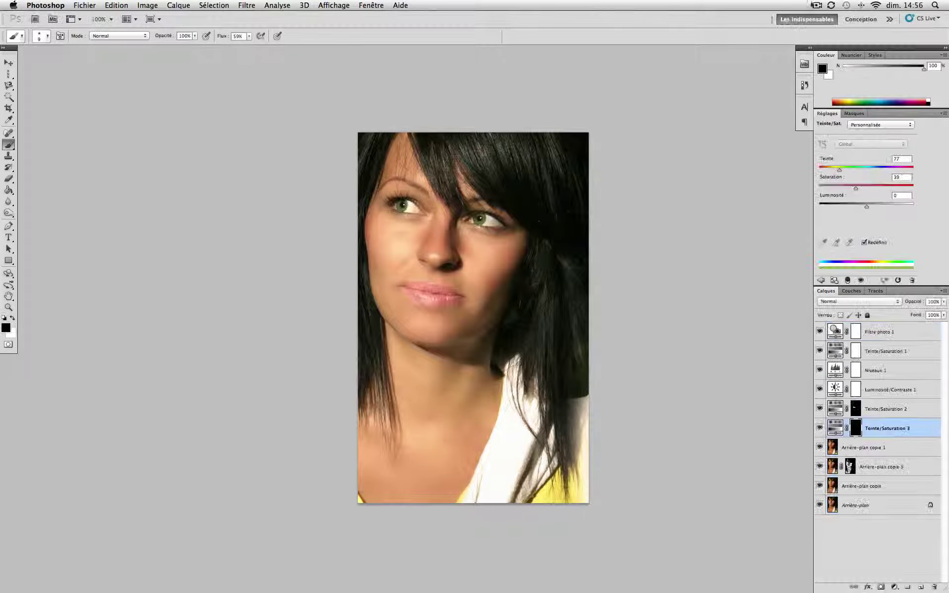
click(817, 5)
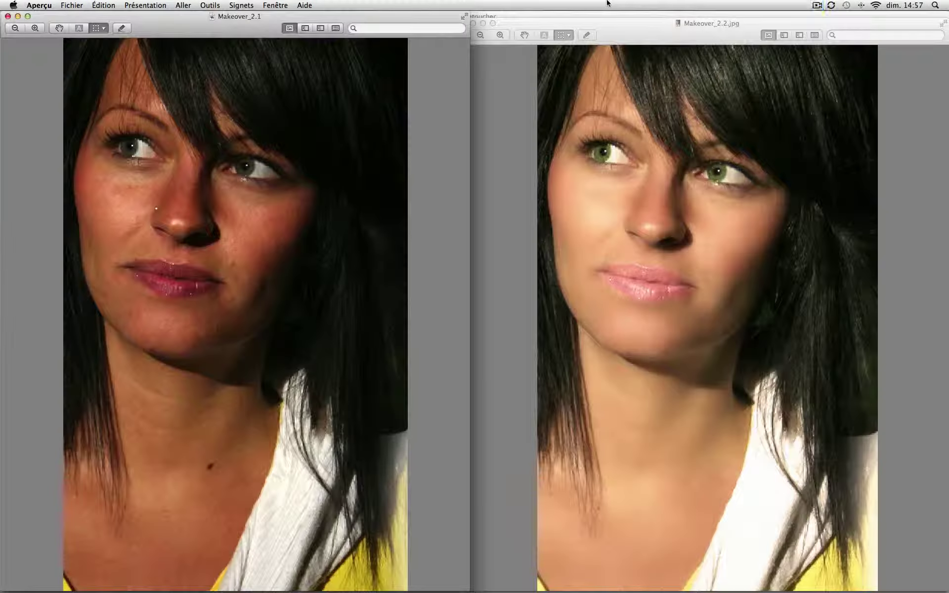